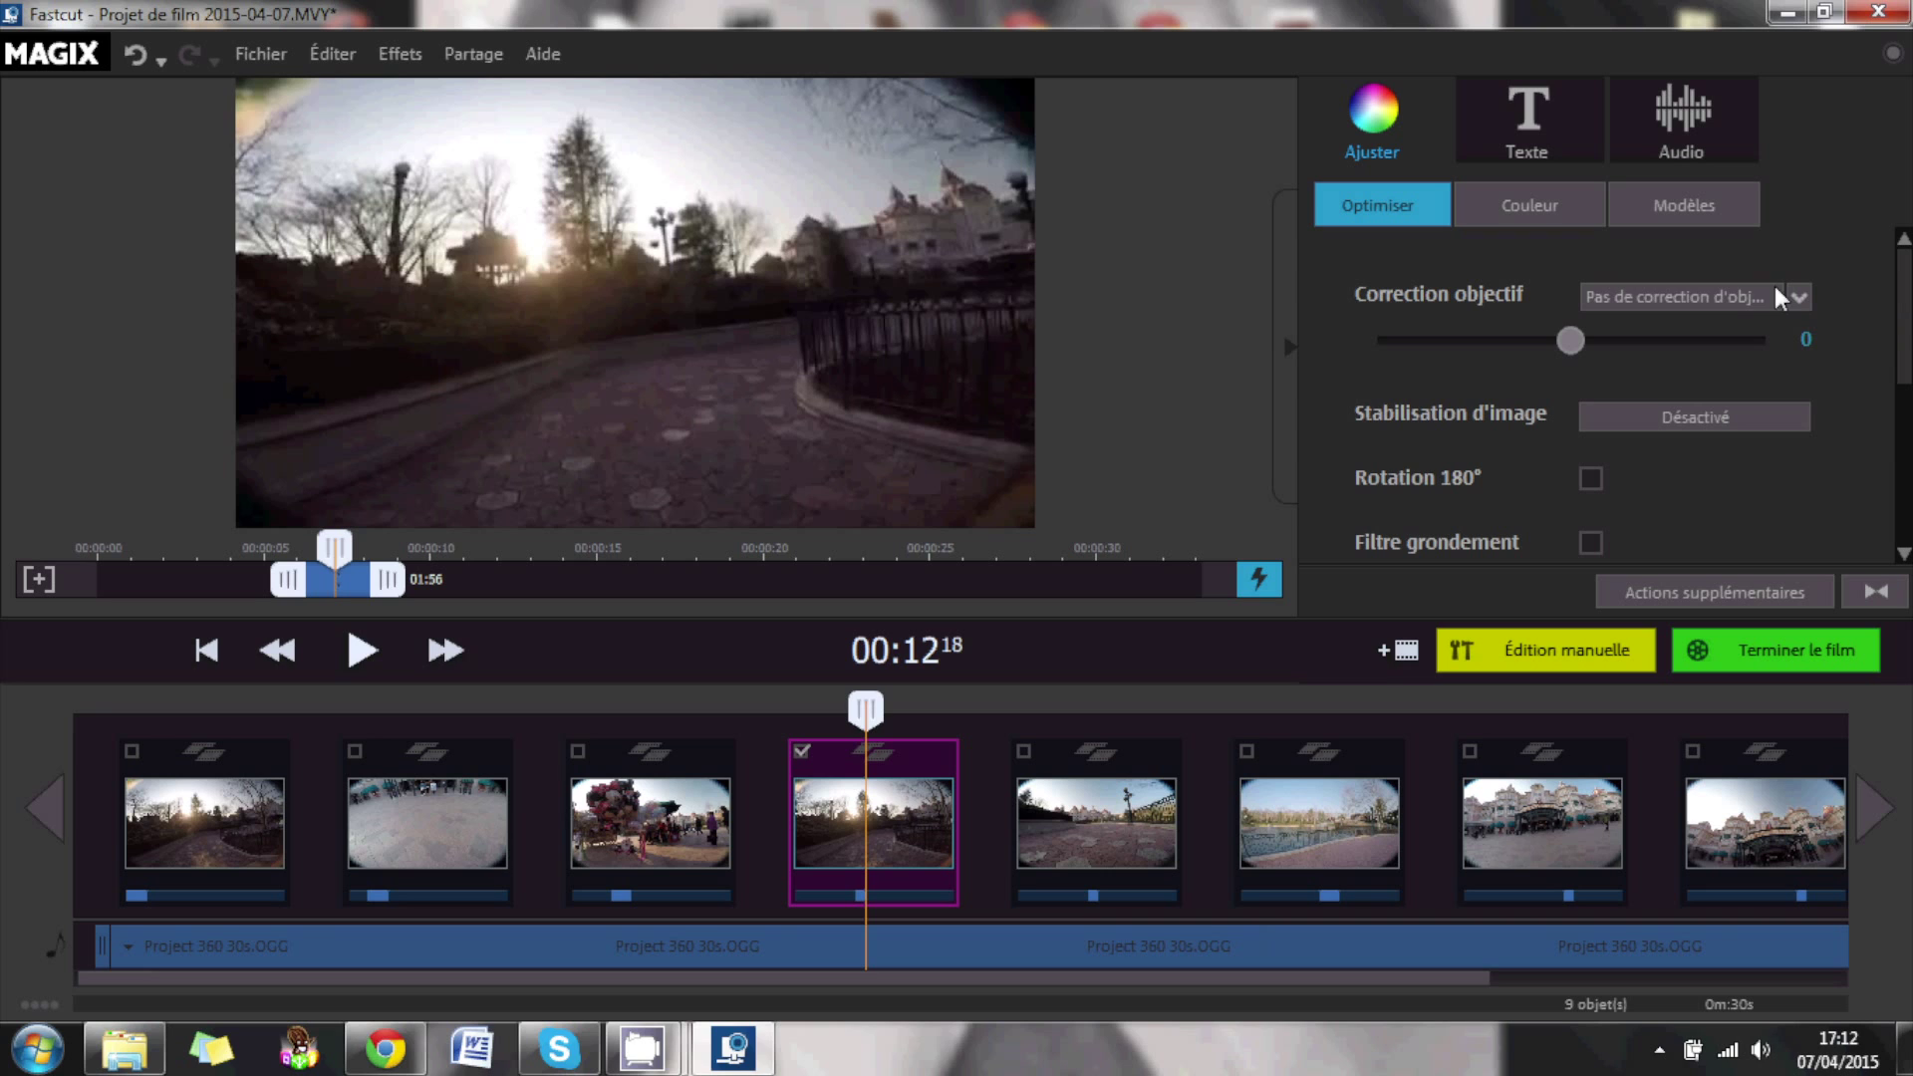
# Try the GoPro Étroit and GoPro Medium lens corrections on the fourth clip, finishing with a manual correction of -3.
pyautogui.click(1752, 293)
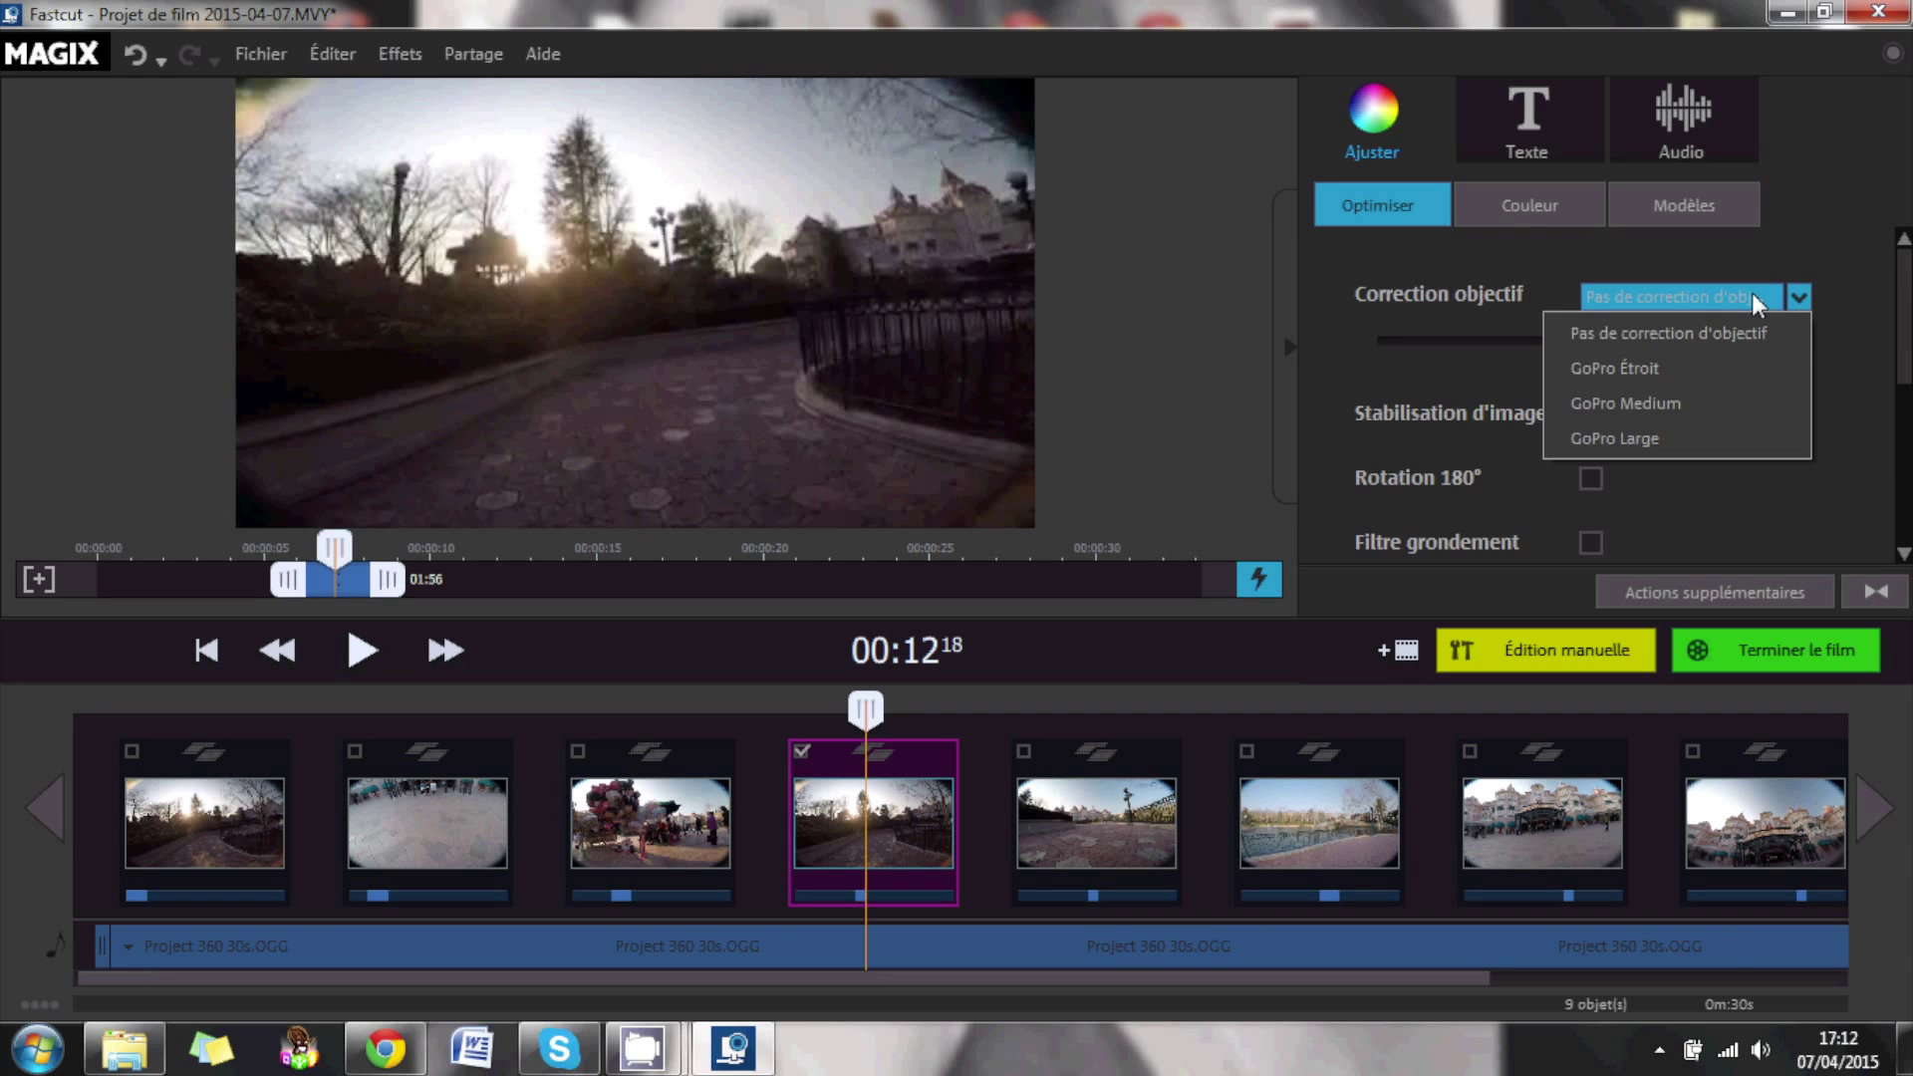
pyautogui.click(1707, 367)
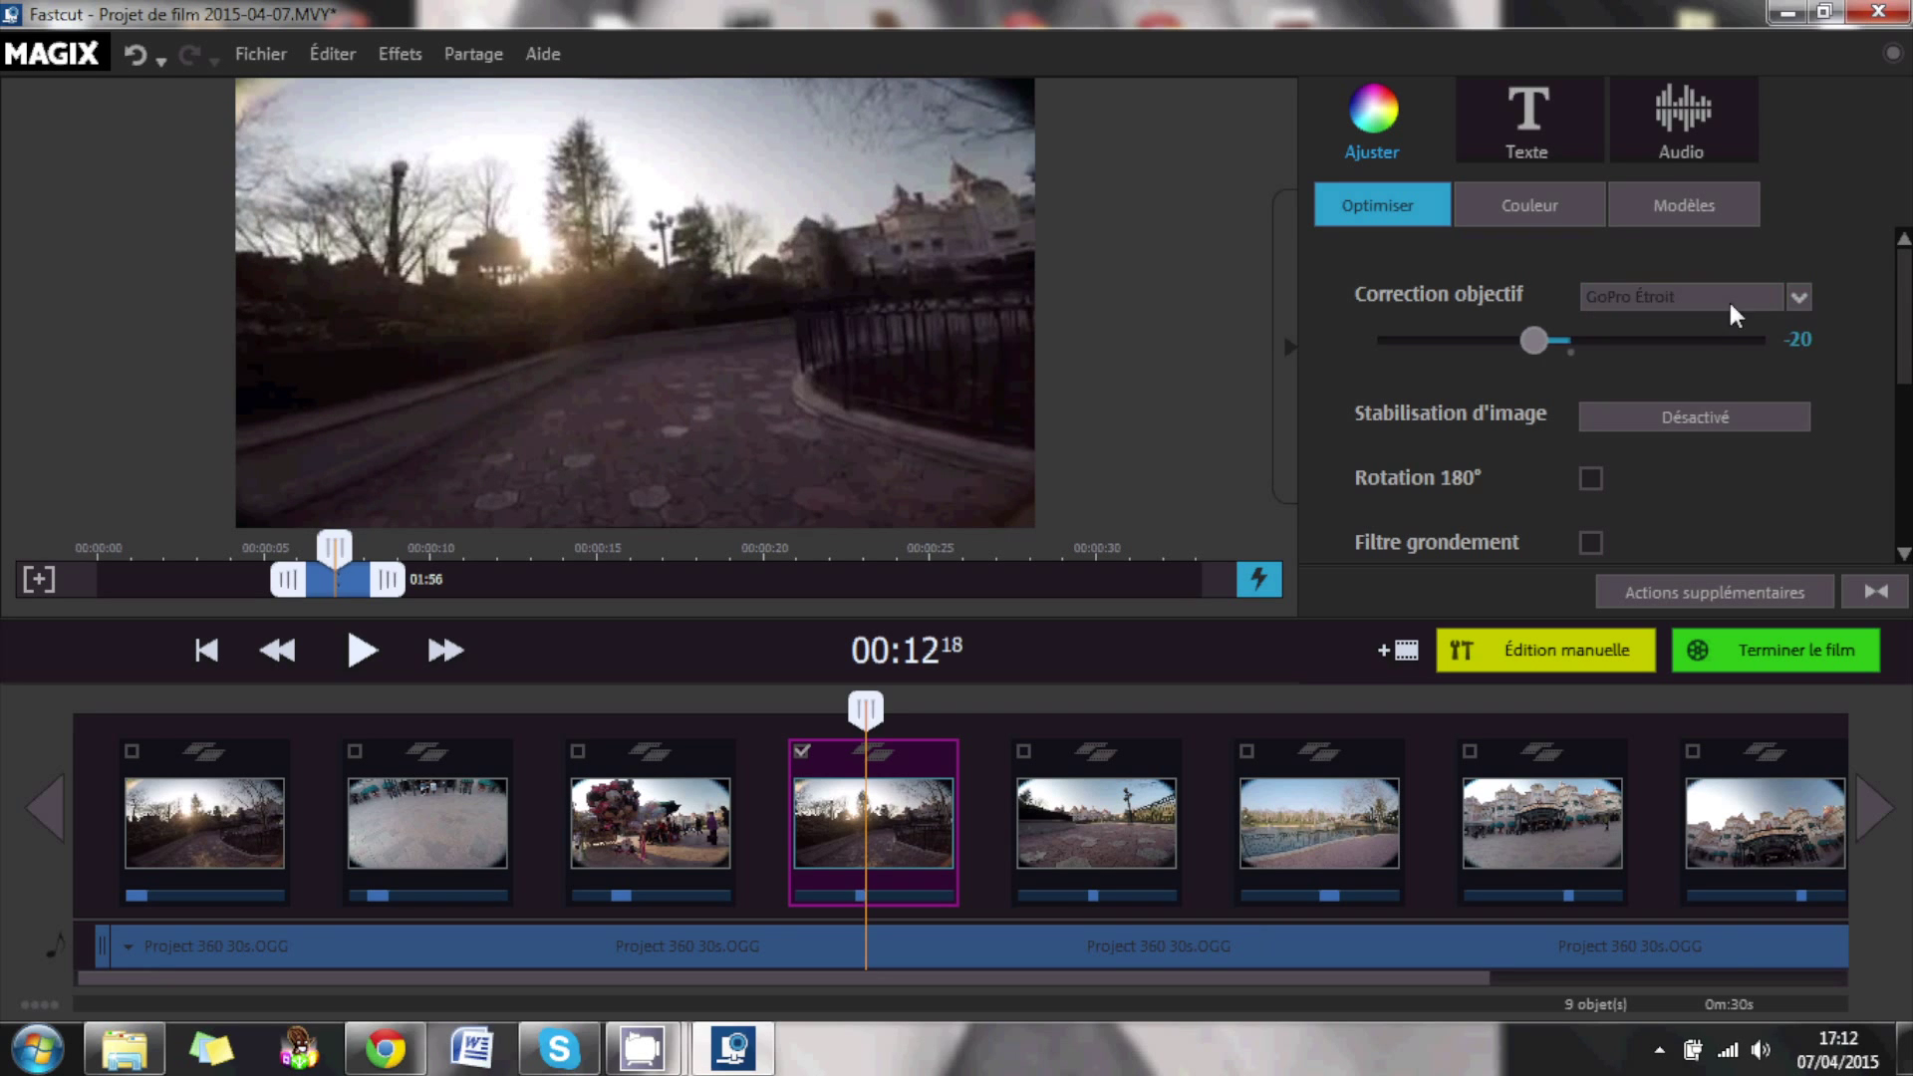
pyautogui.click(1728, 297)
pyautogui.click(1710, 398)
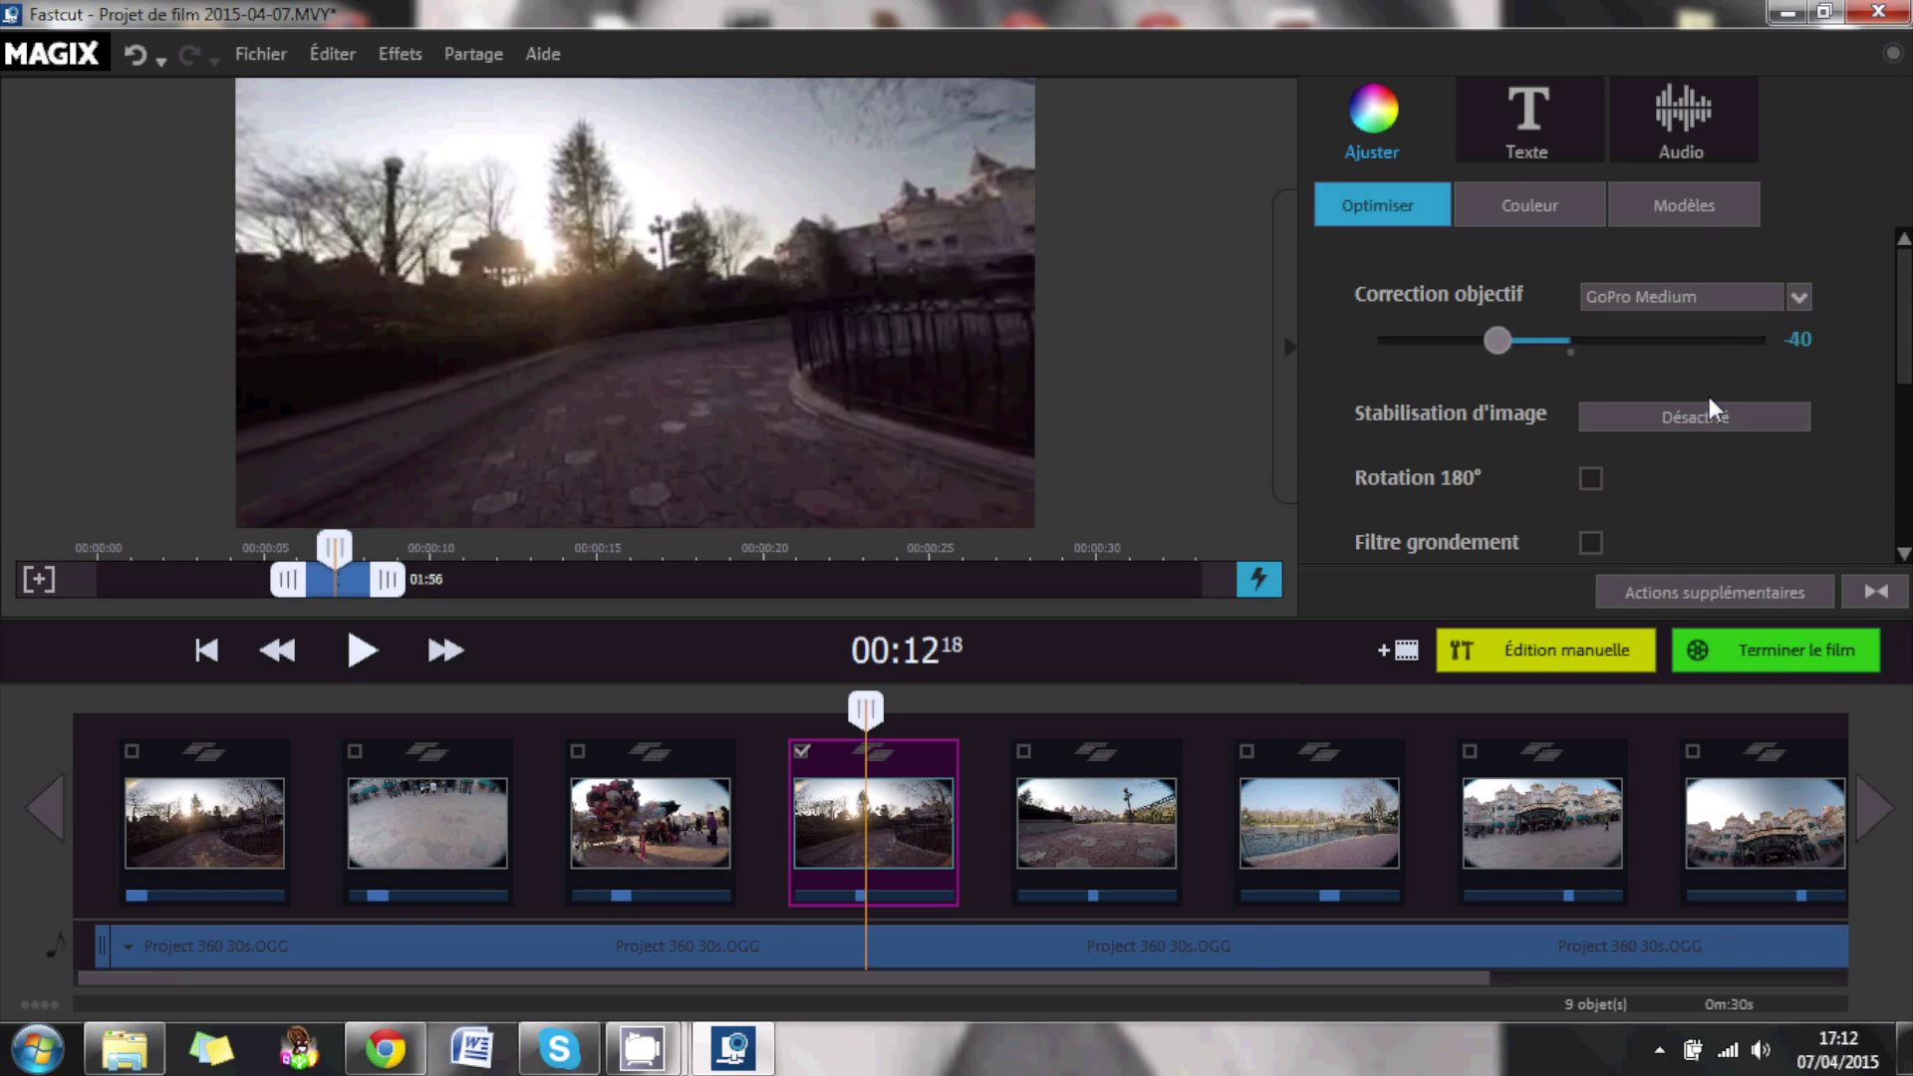
pyautogui.moveTo(1495, 341); pyautogui.dragTo(1439, 363)
pyautogui.click(1555, 360)
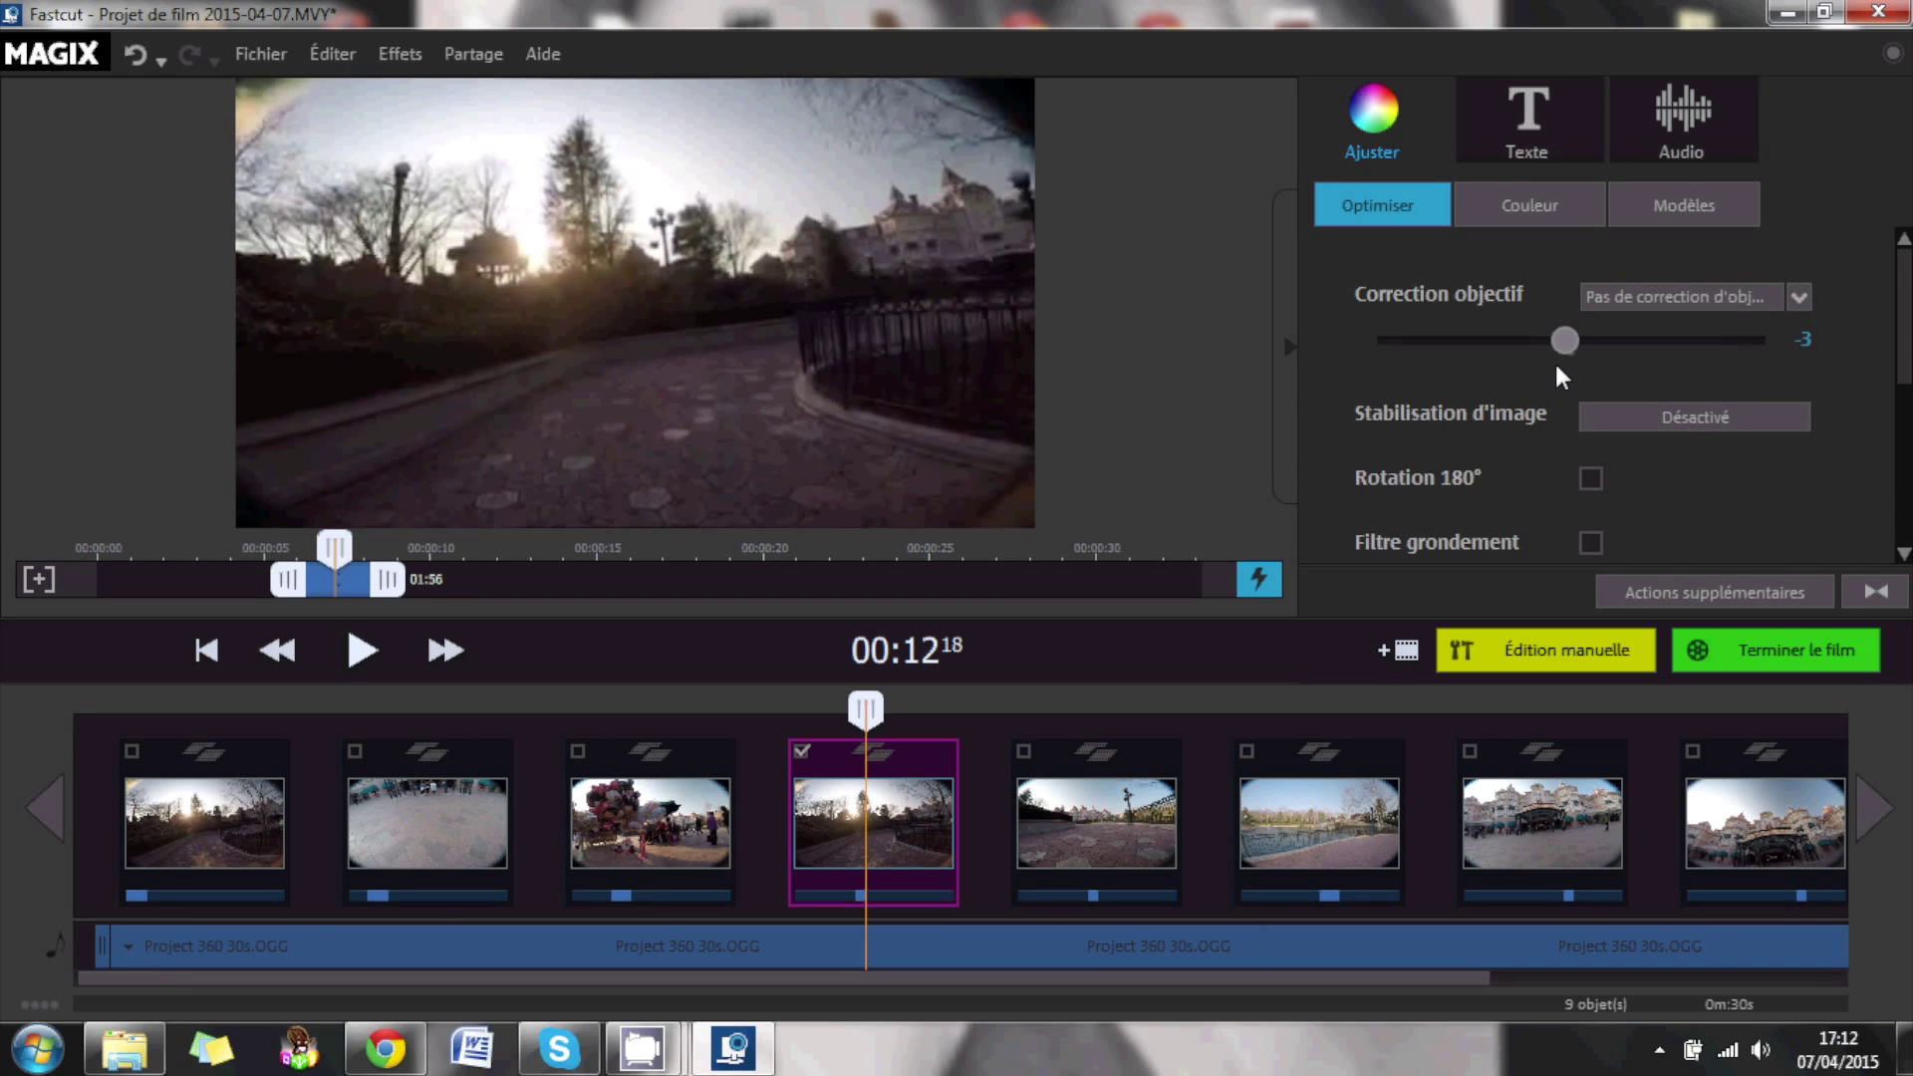
# Switch image stabilisation and the 180° rotation on and off again for the fourth clip.
pyautogui.click(1624, 425)
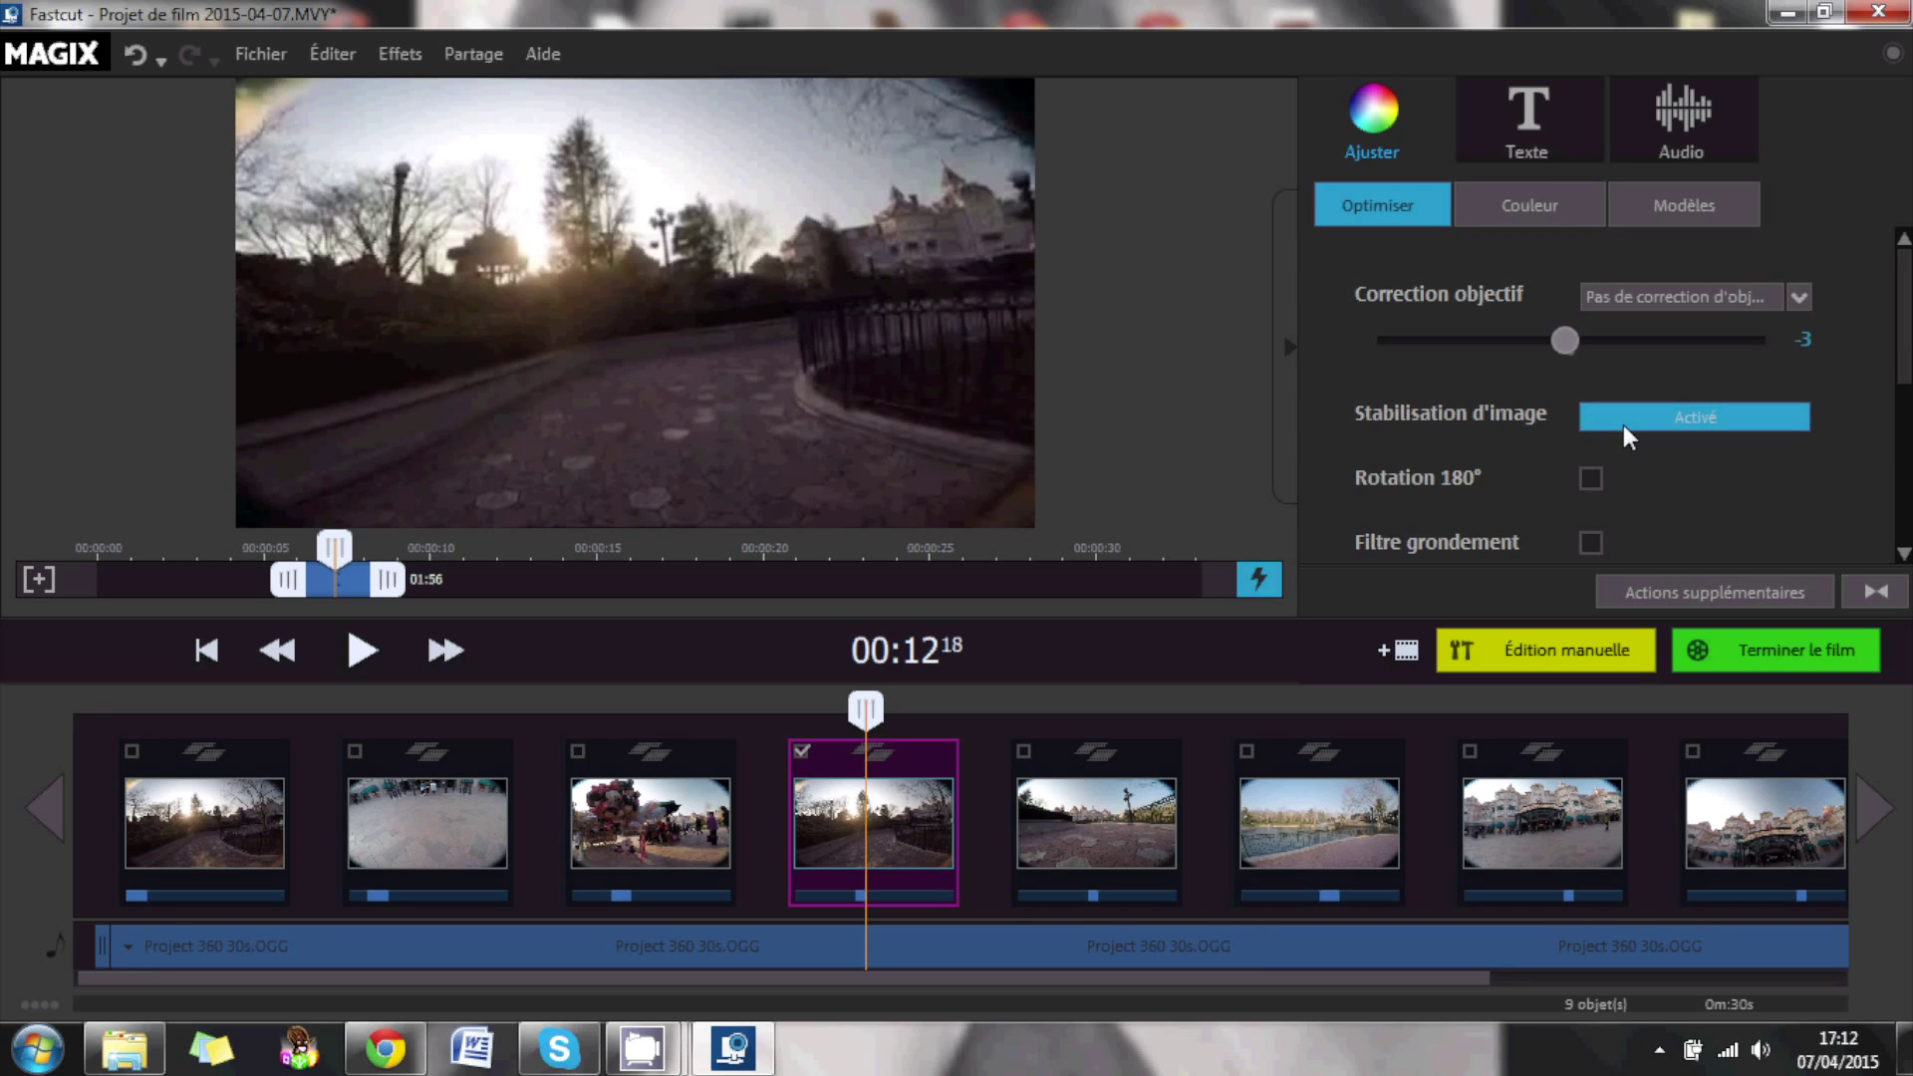
pyautogui.click(1623, 425)
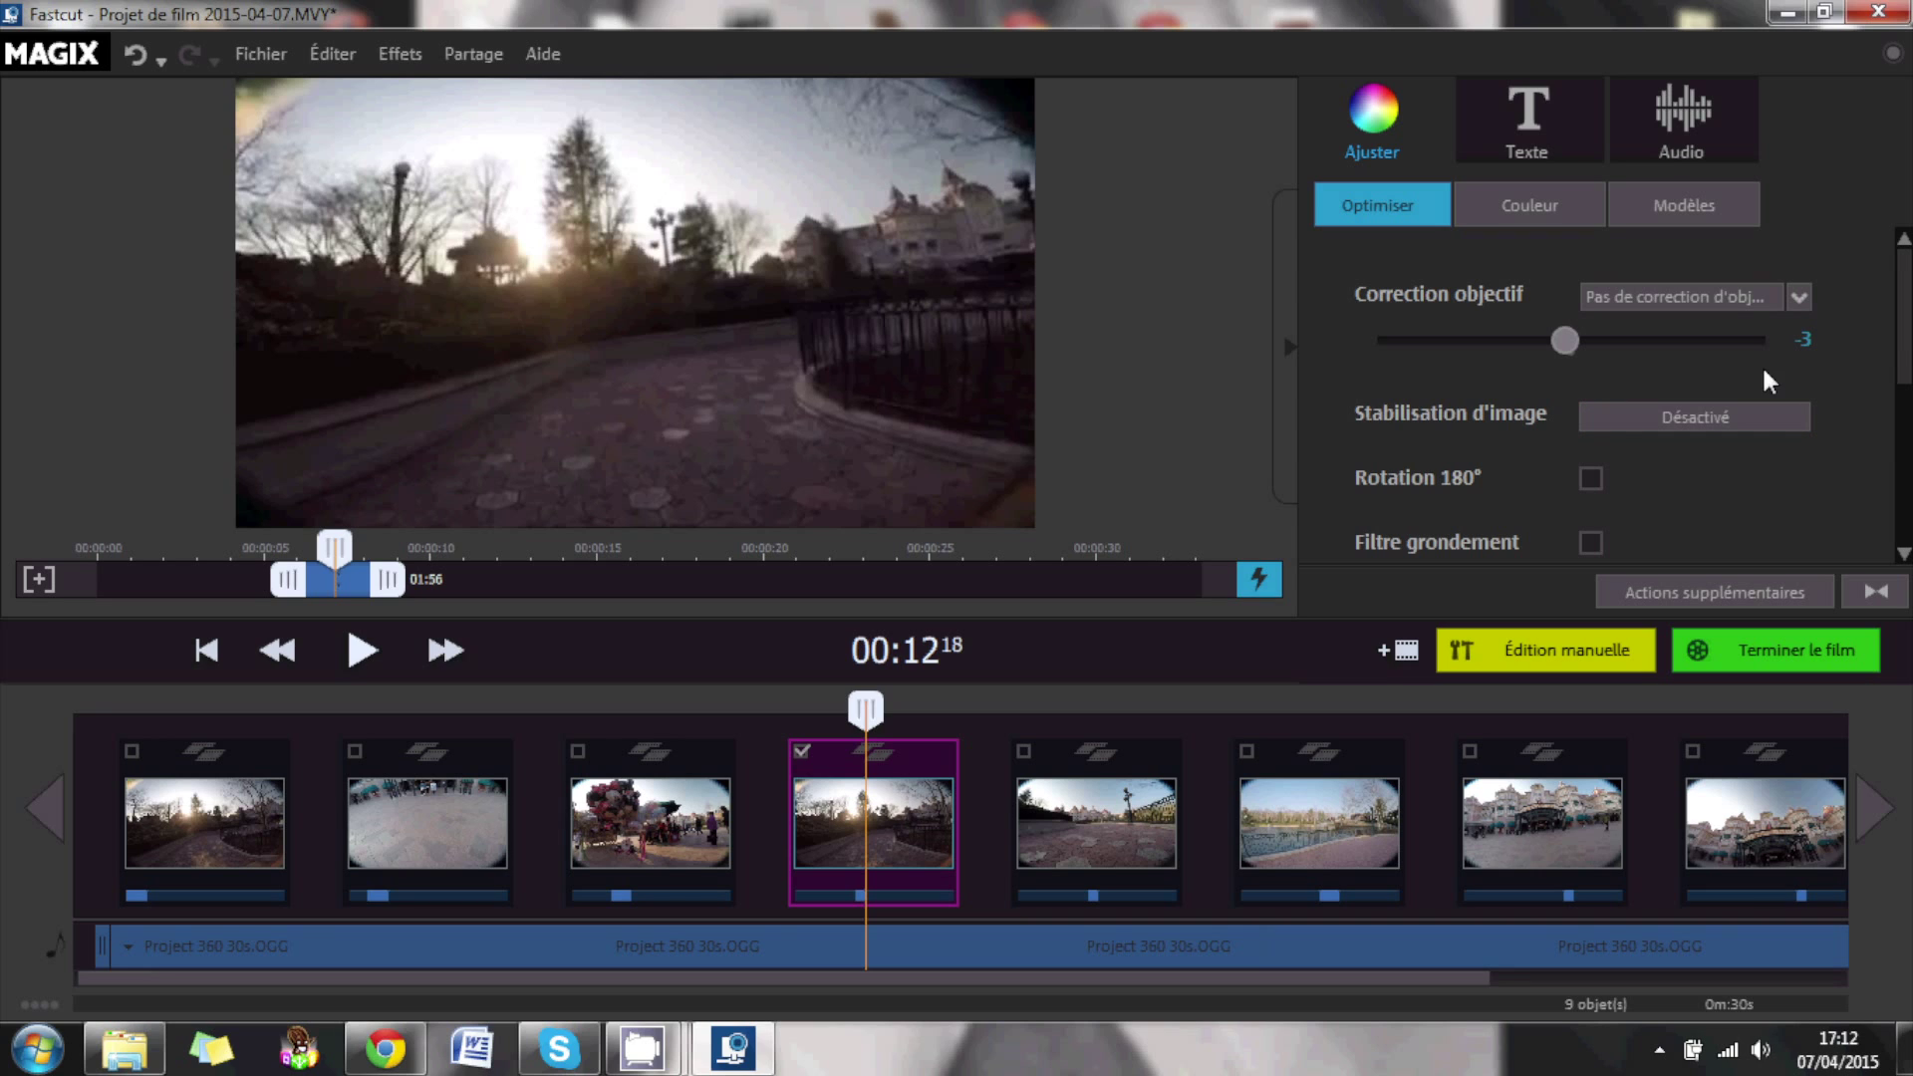
pyautogui.scroll(-1, 1899, 329)
pyautogui.scroll(-2, 1898, 334)
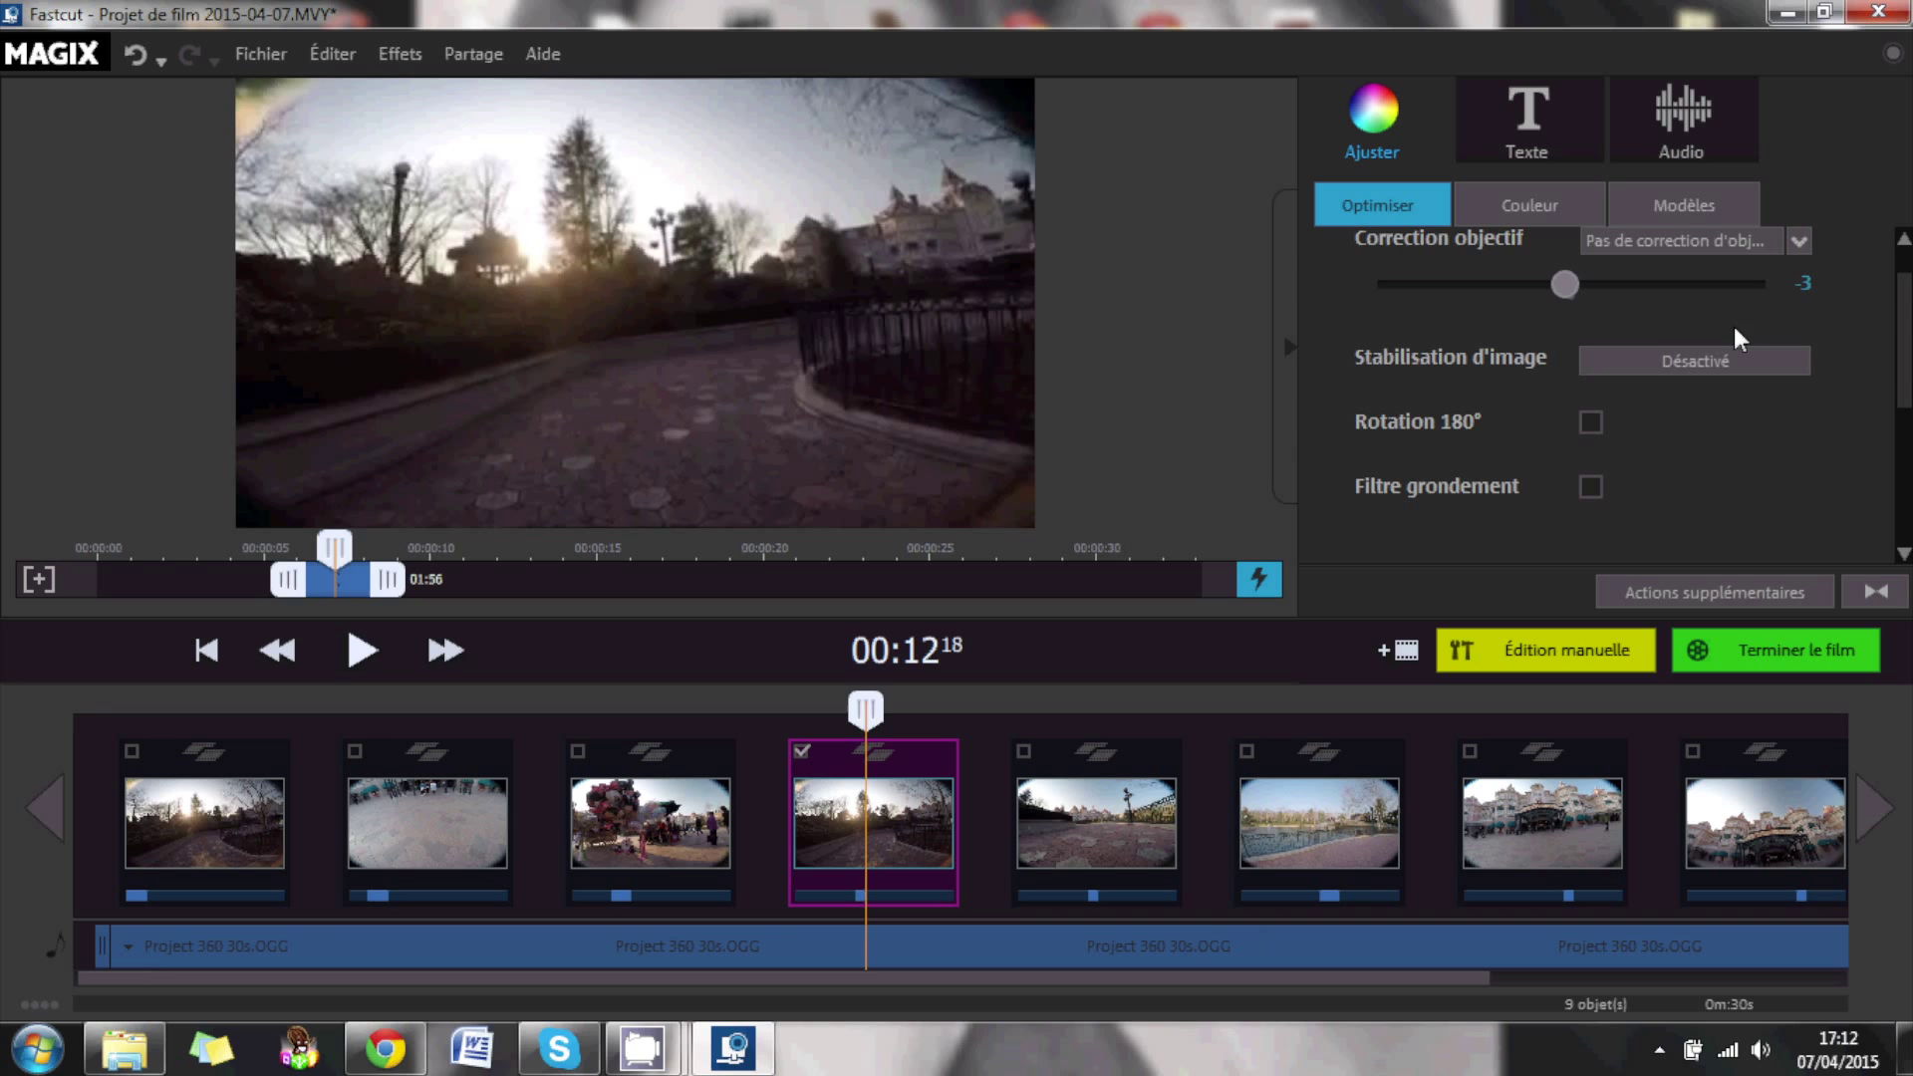
pyautogui.click(1589, 424)
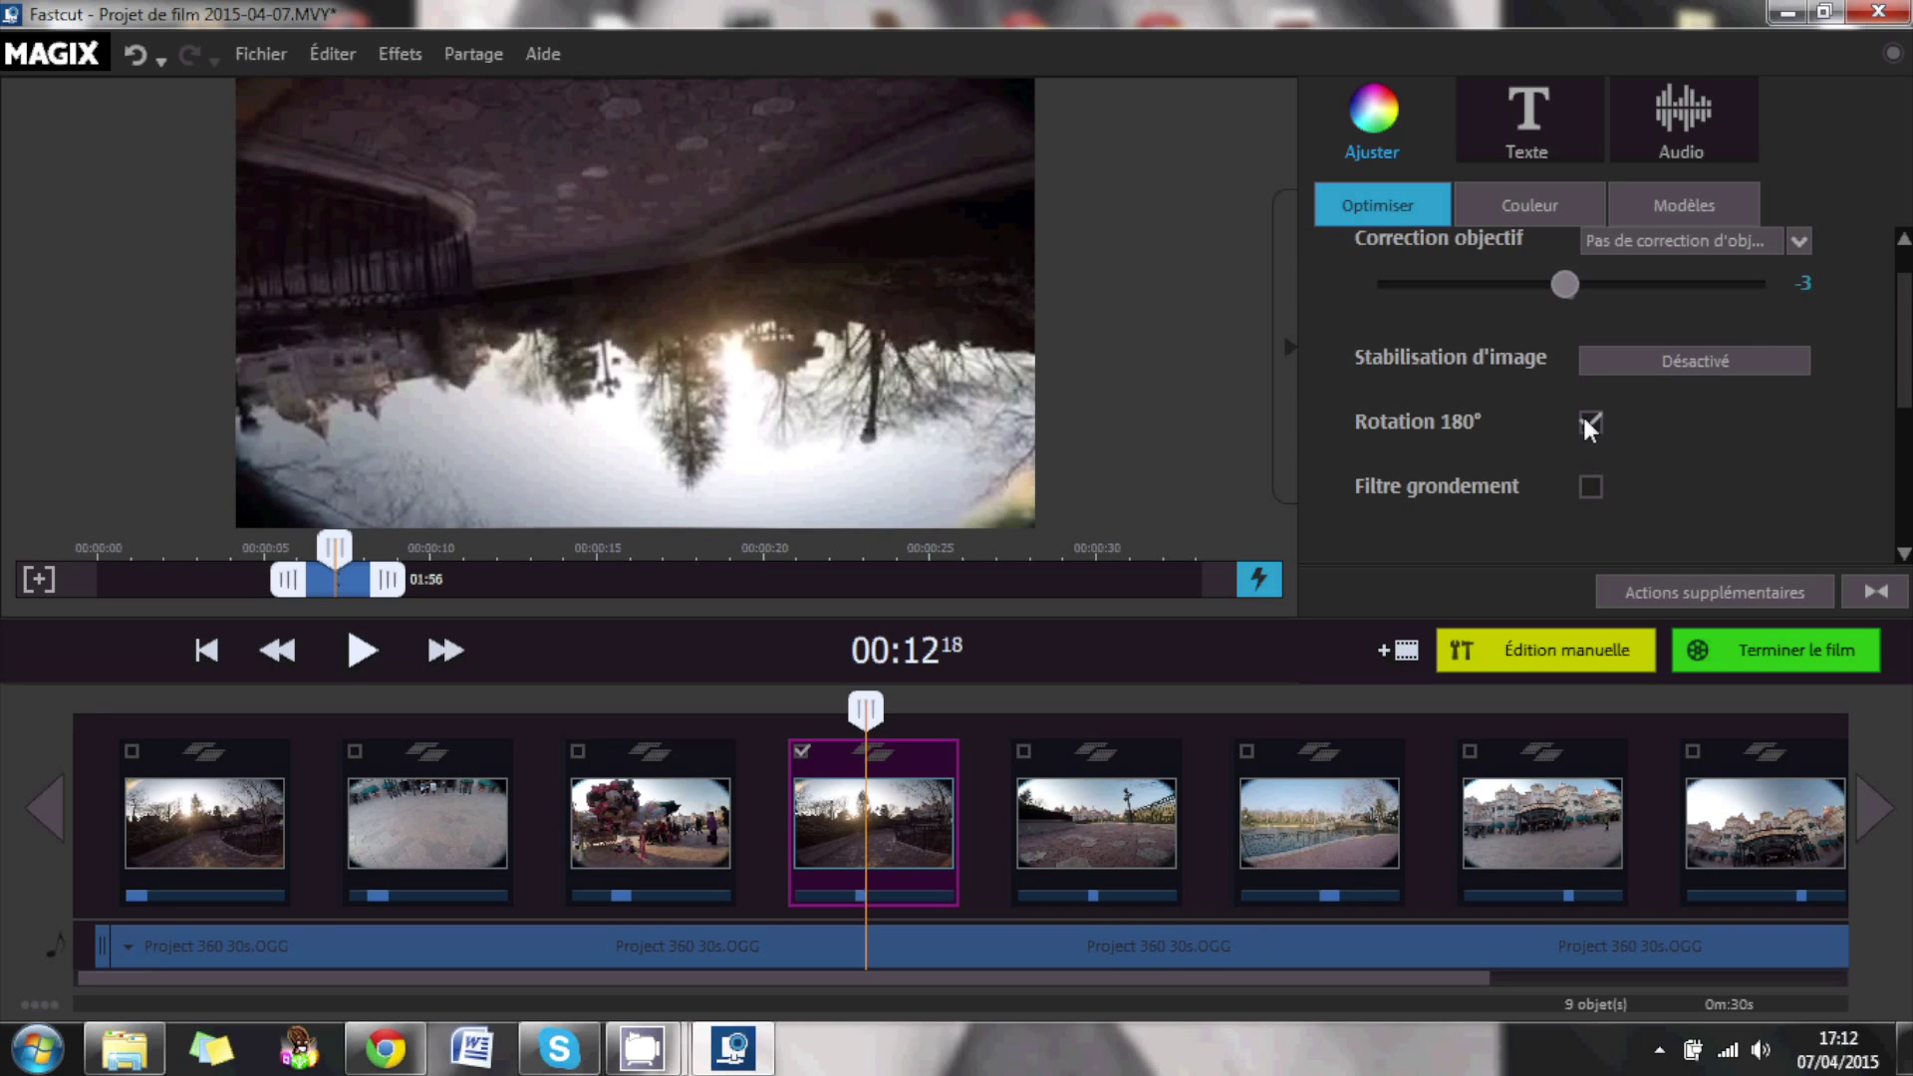
pyautogui.click(1589, 426)
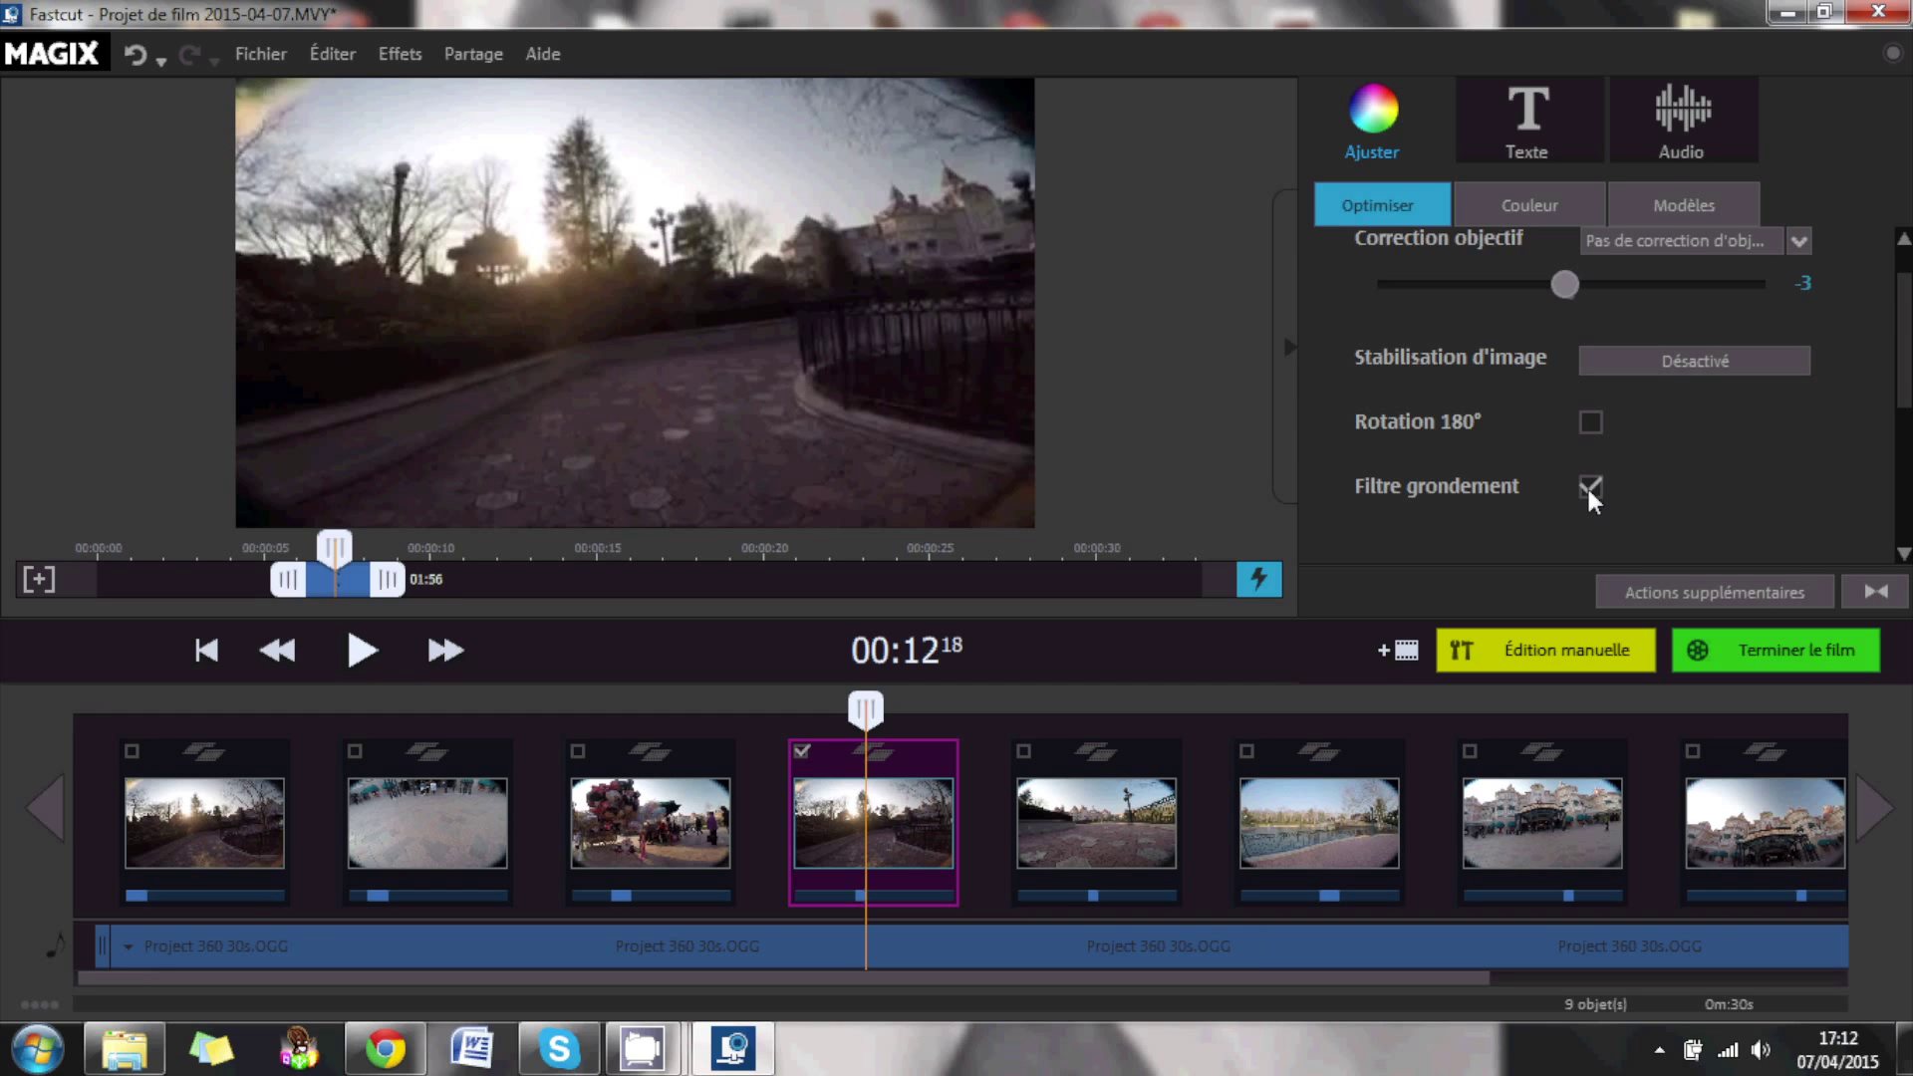
# Reset the fourth clip's lens correction and other optimisation settings to their defaults.
pyautogui.scroll(-2, 1901, 319)
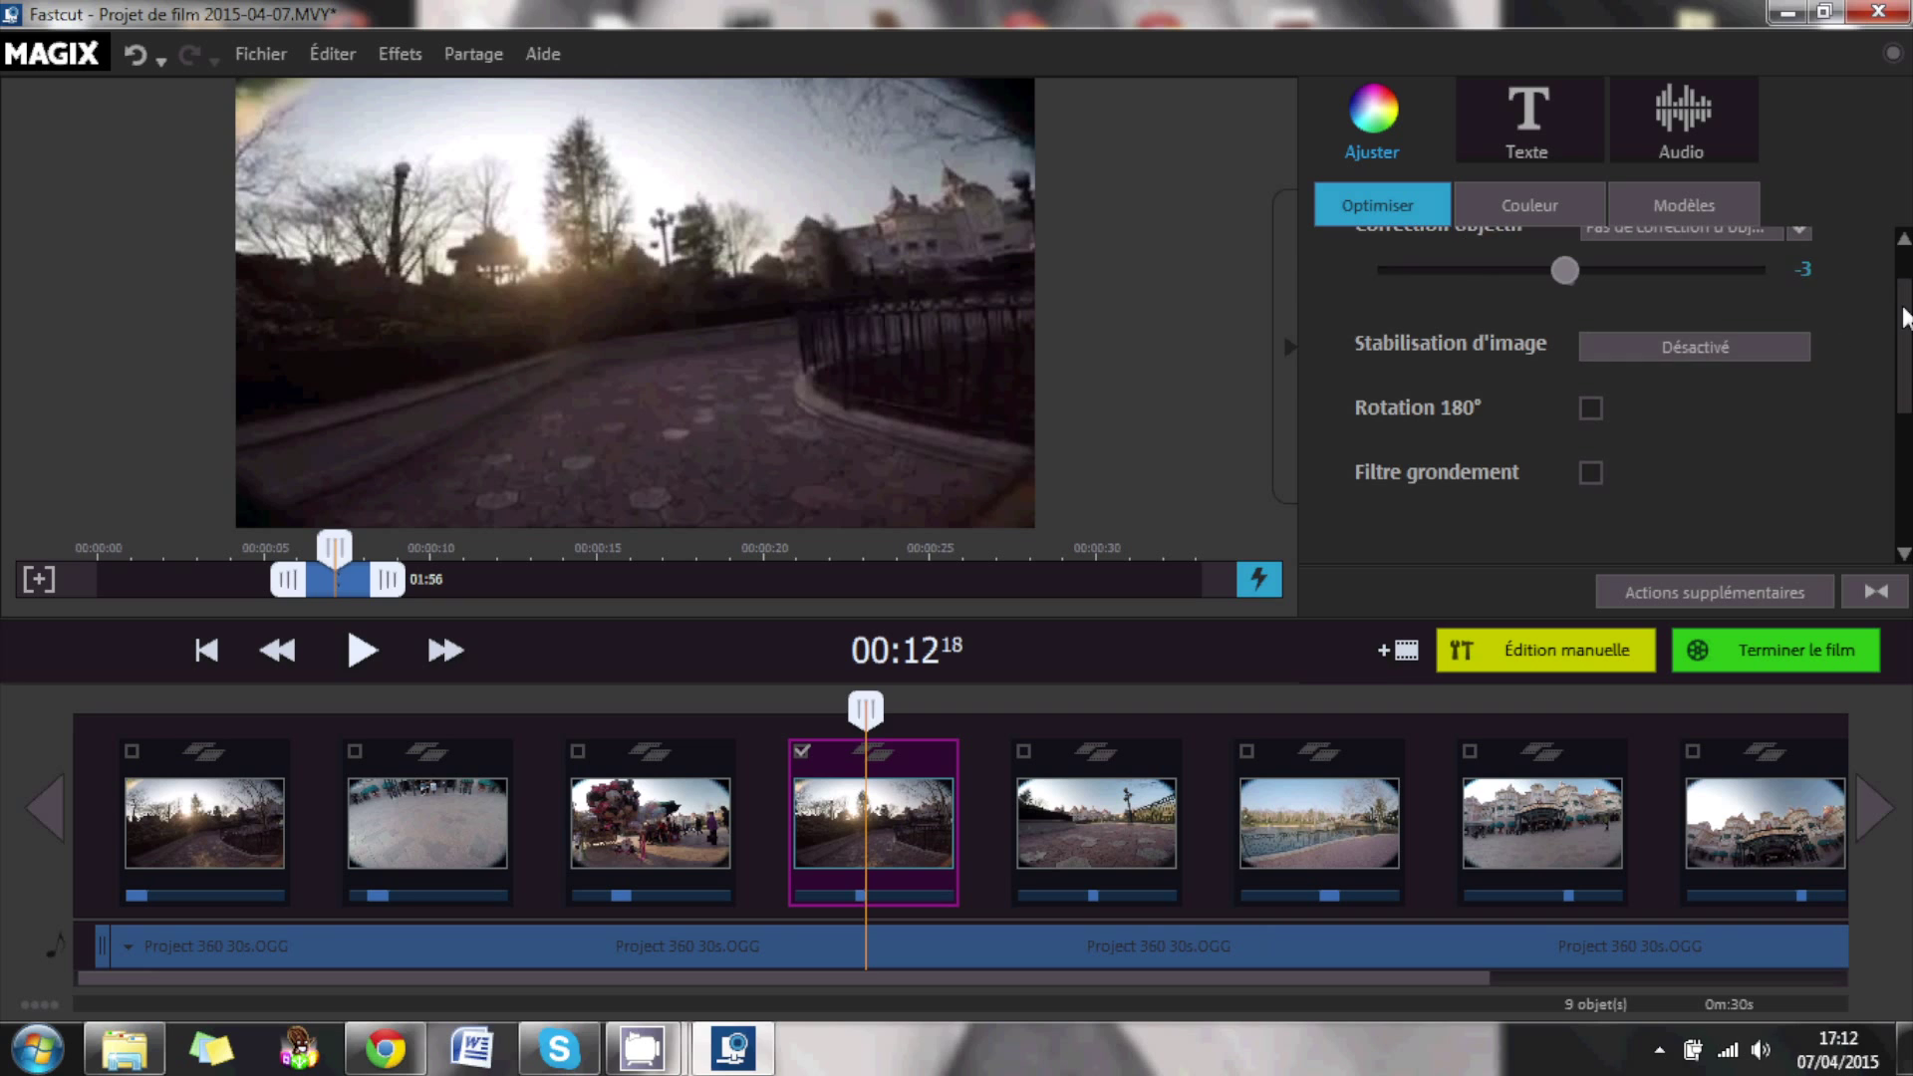
pyautogui.moveTo(1902, 319); pyautogui.dragTo(1903, 266)
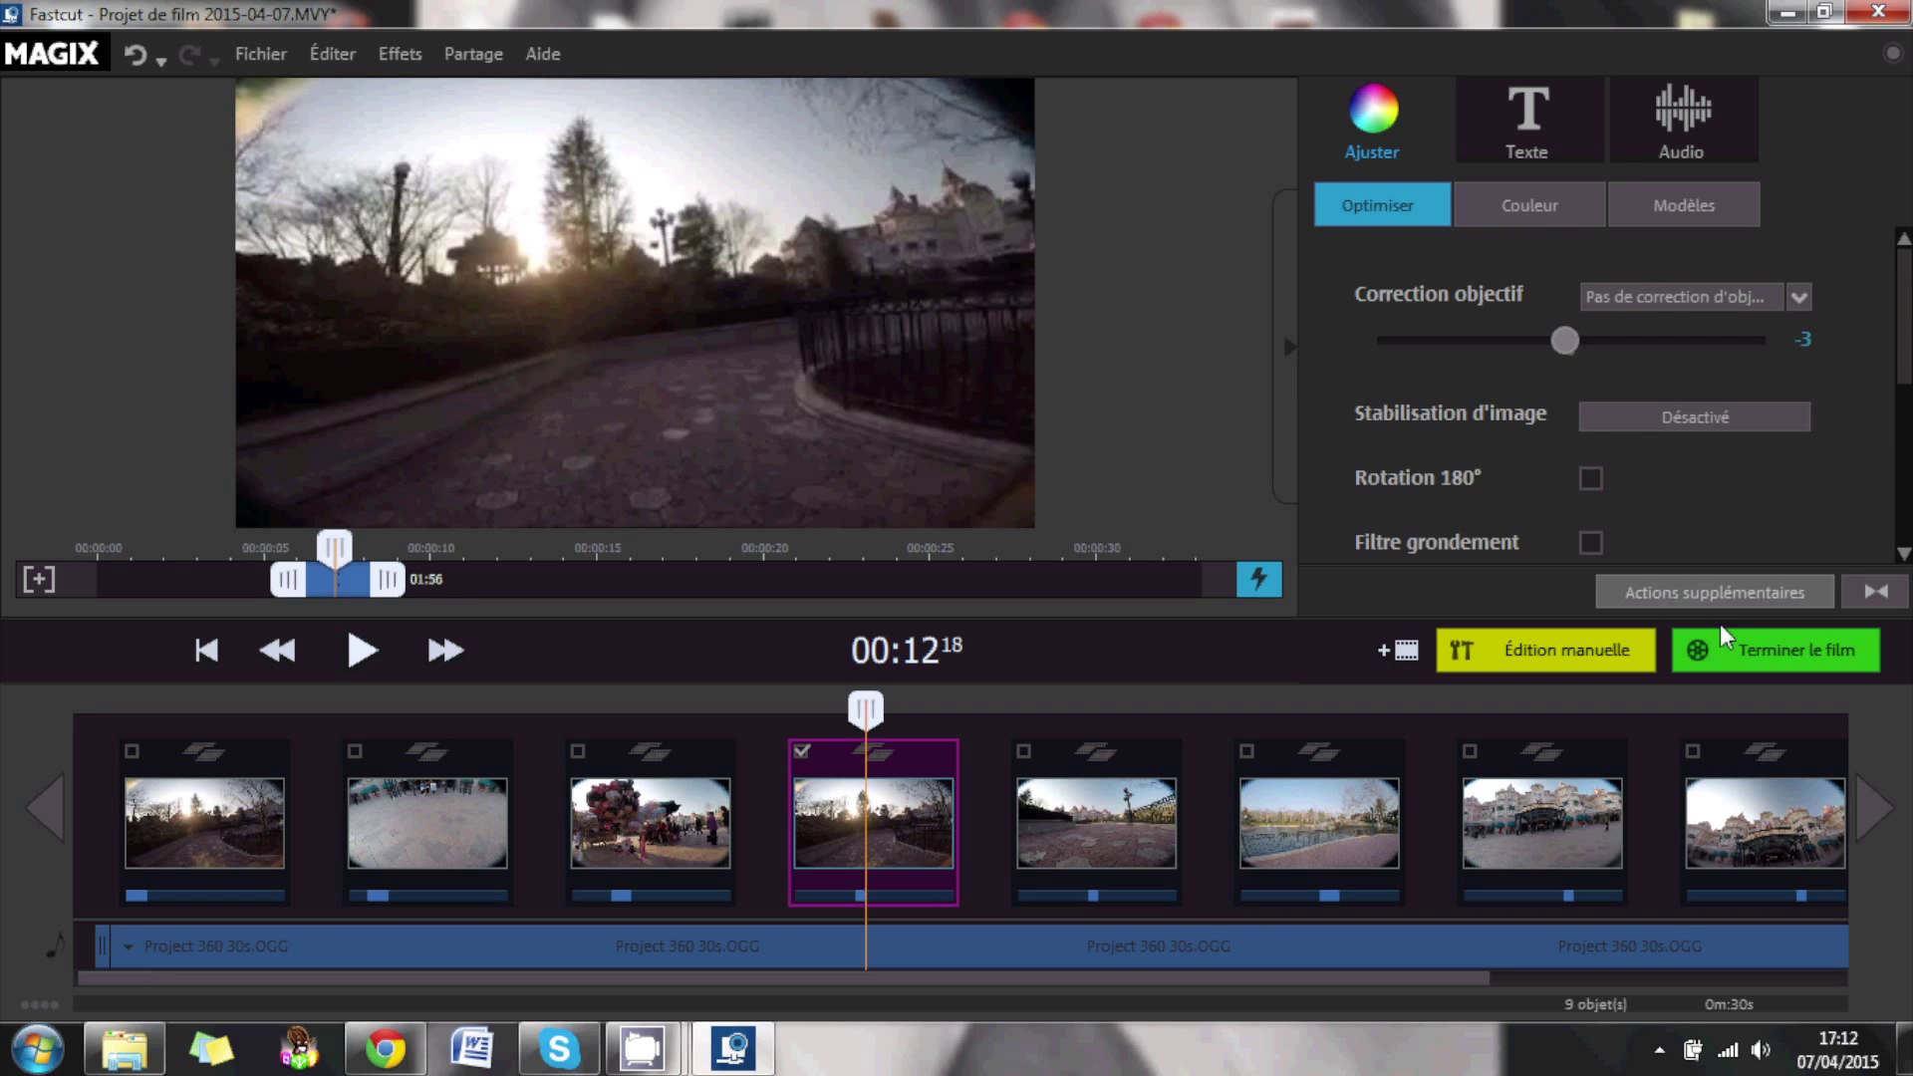
pyautogui.click(1724, 598)
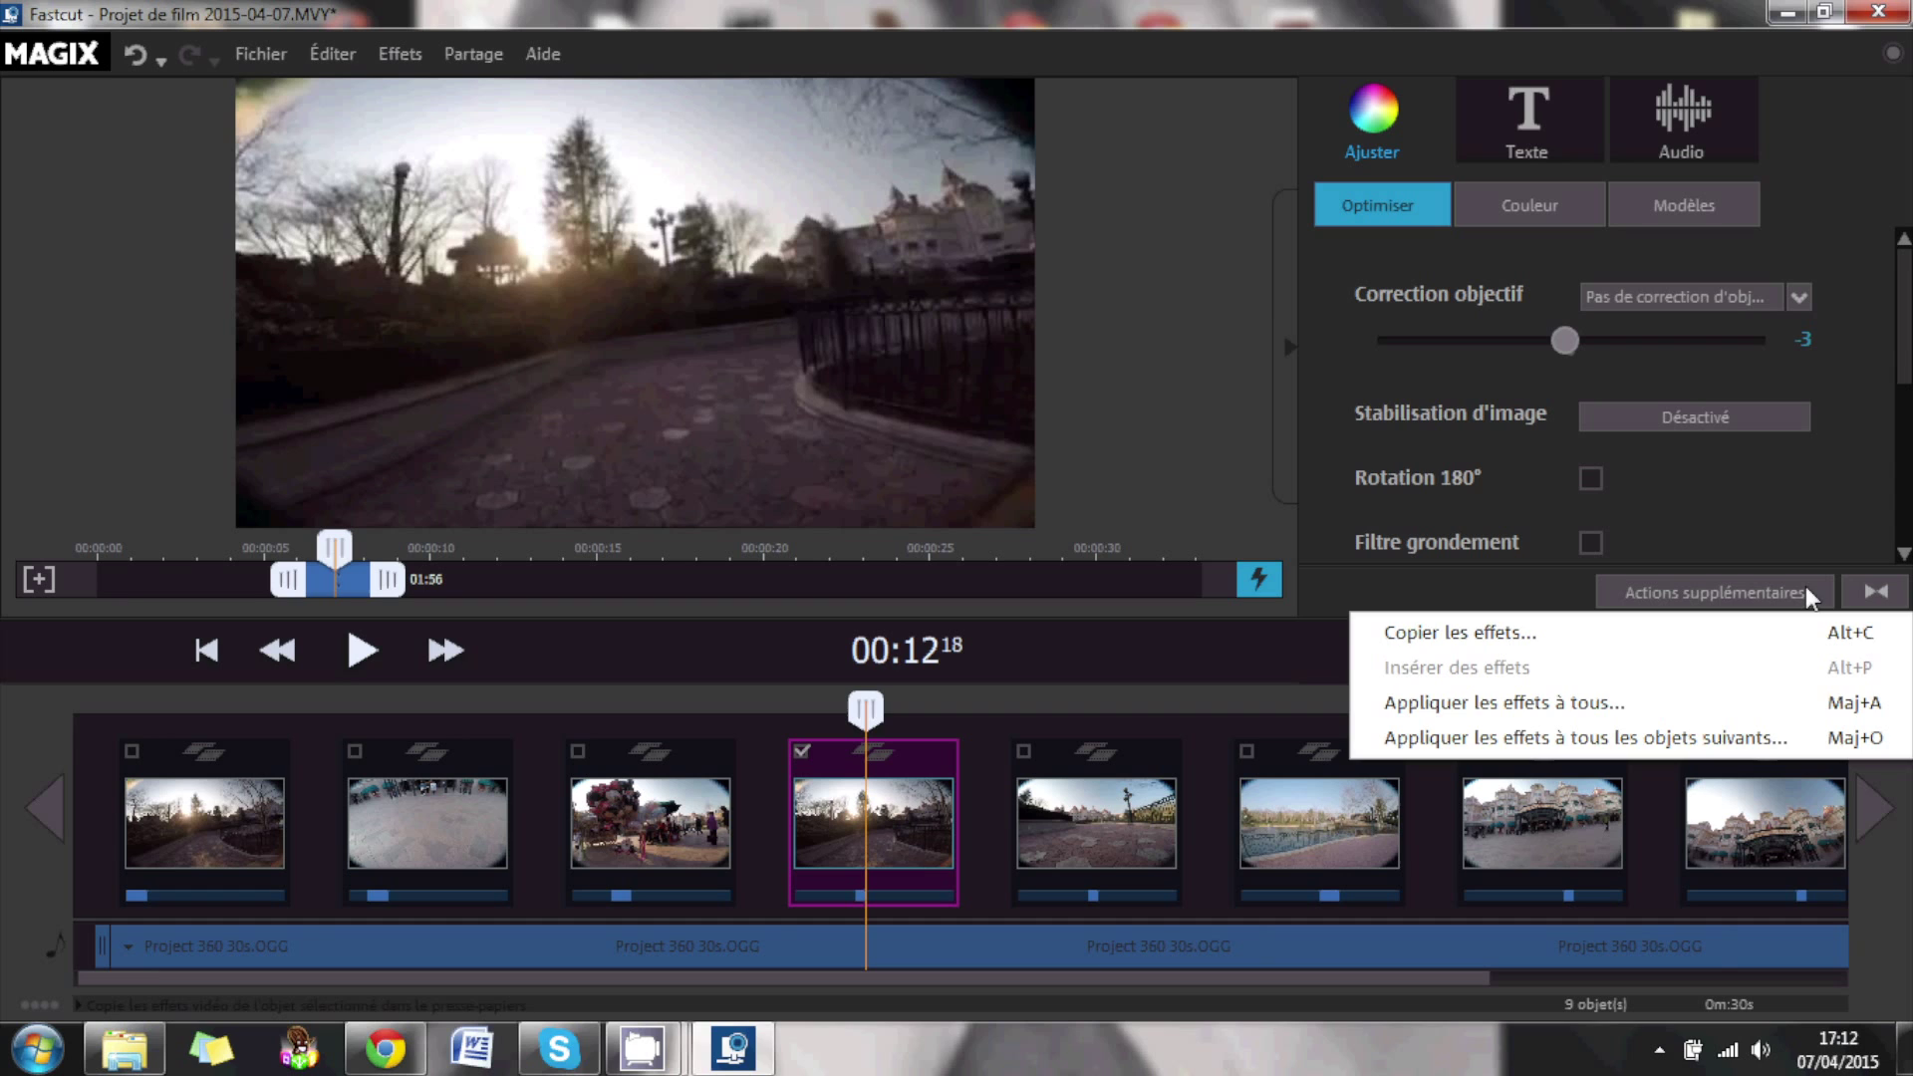
pyautogui.click(1876, 592)
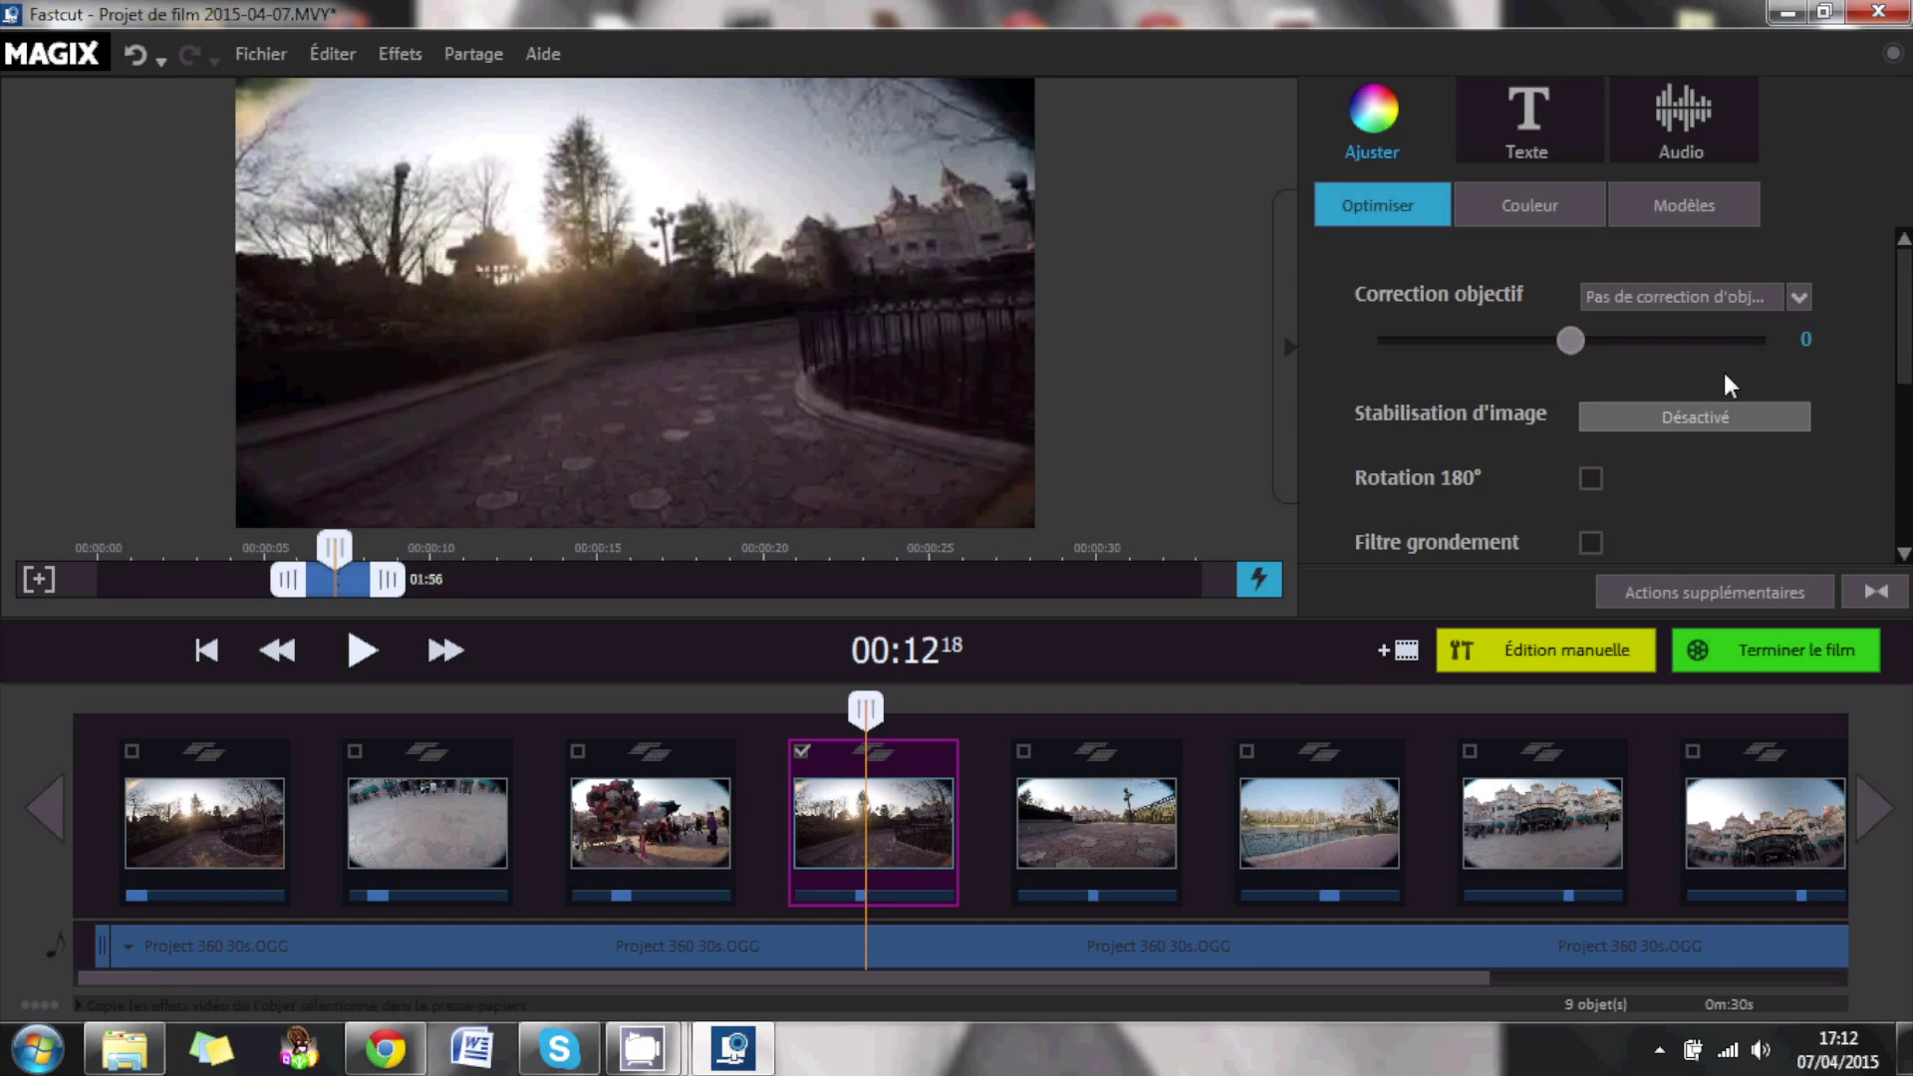
# Apply the automatic exposure correction to the fourth clip in its colour settings.
pyautogui.click(1545, 195)
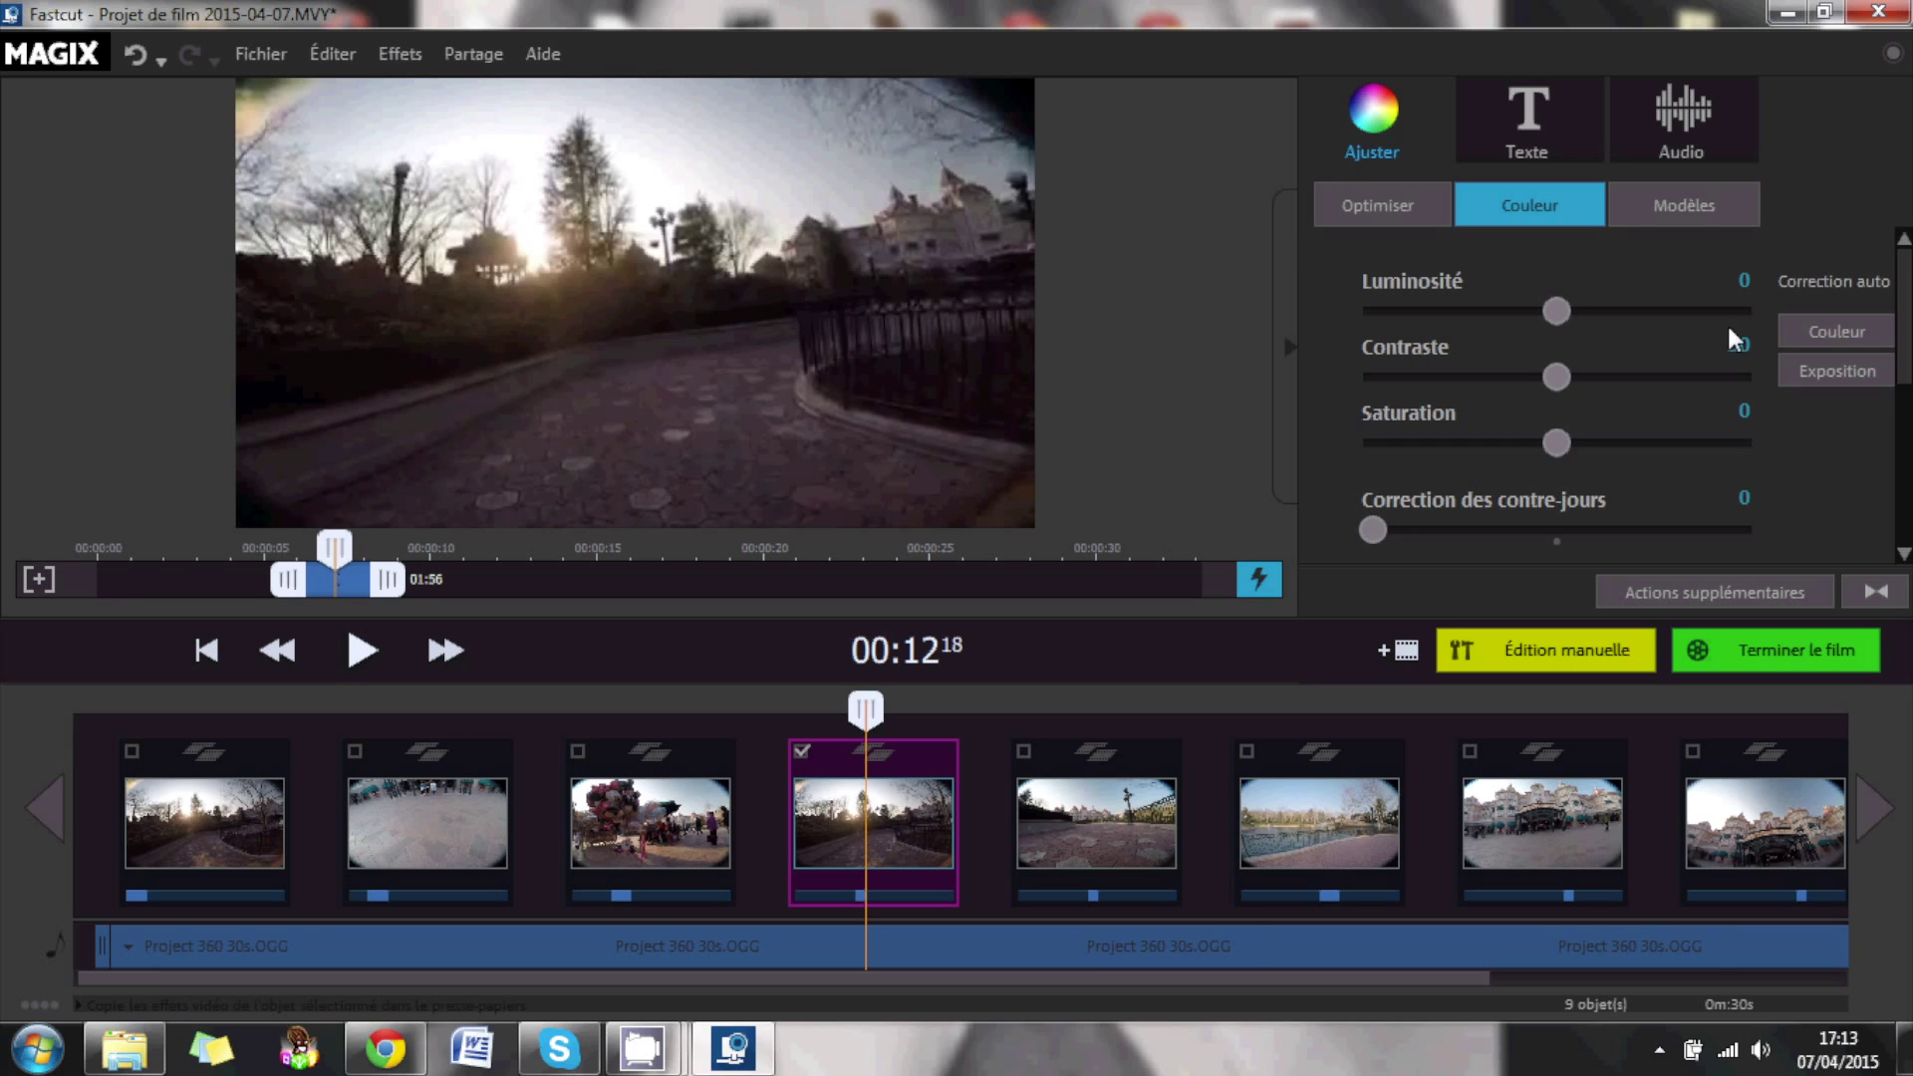
pyautogui.click(1789, 332)
pyautogui.click(1823, 377)
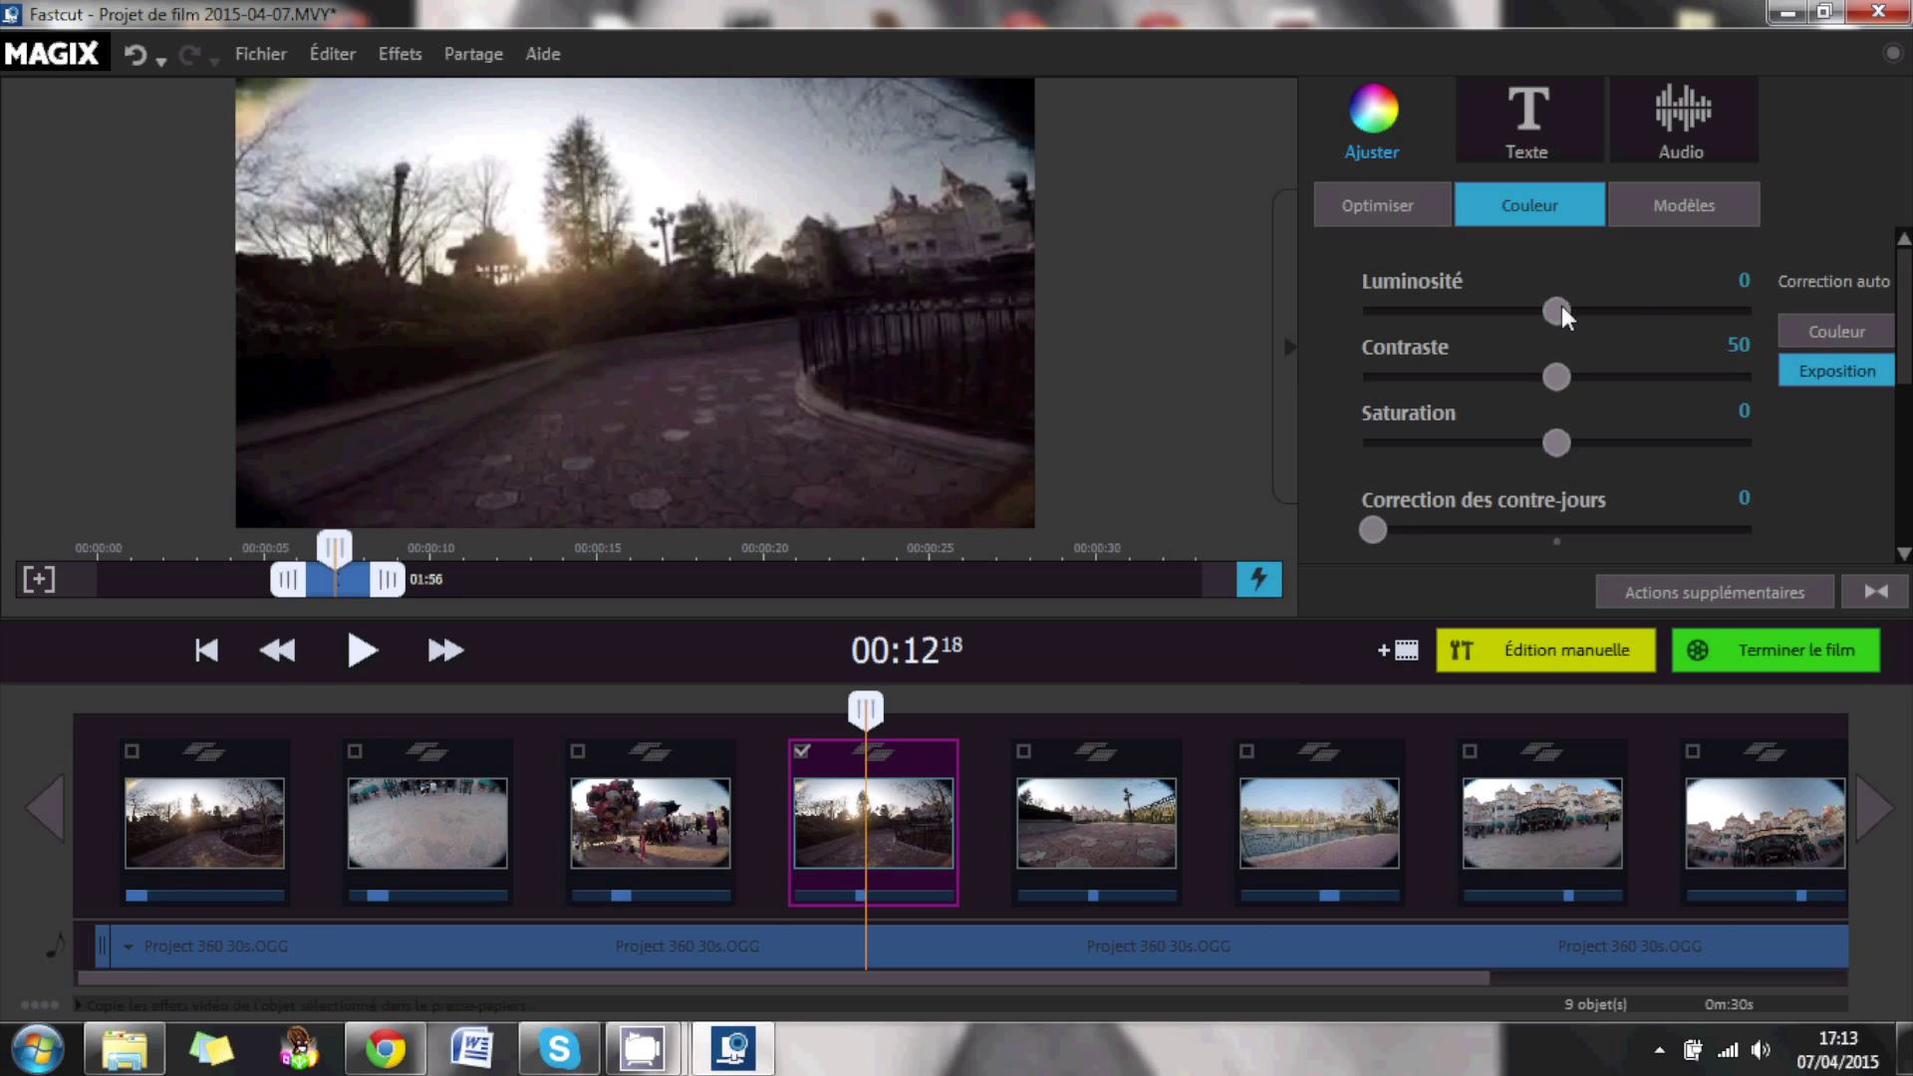
# Set the clip's brightness to 89, contrast to 22, saturation to 35 and backlight correction to 9.
pyautogui.moveTo(1562, 305); pyautogui.dragTo(1726, 312)
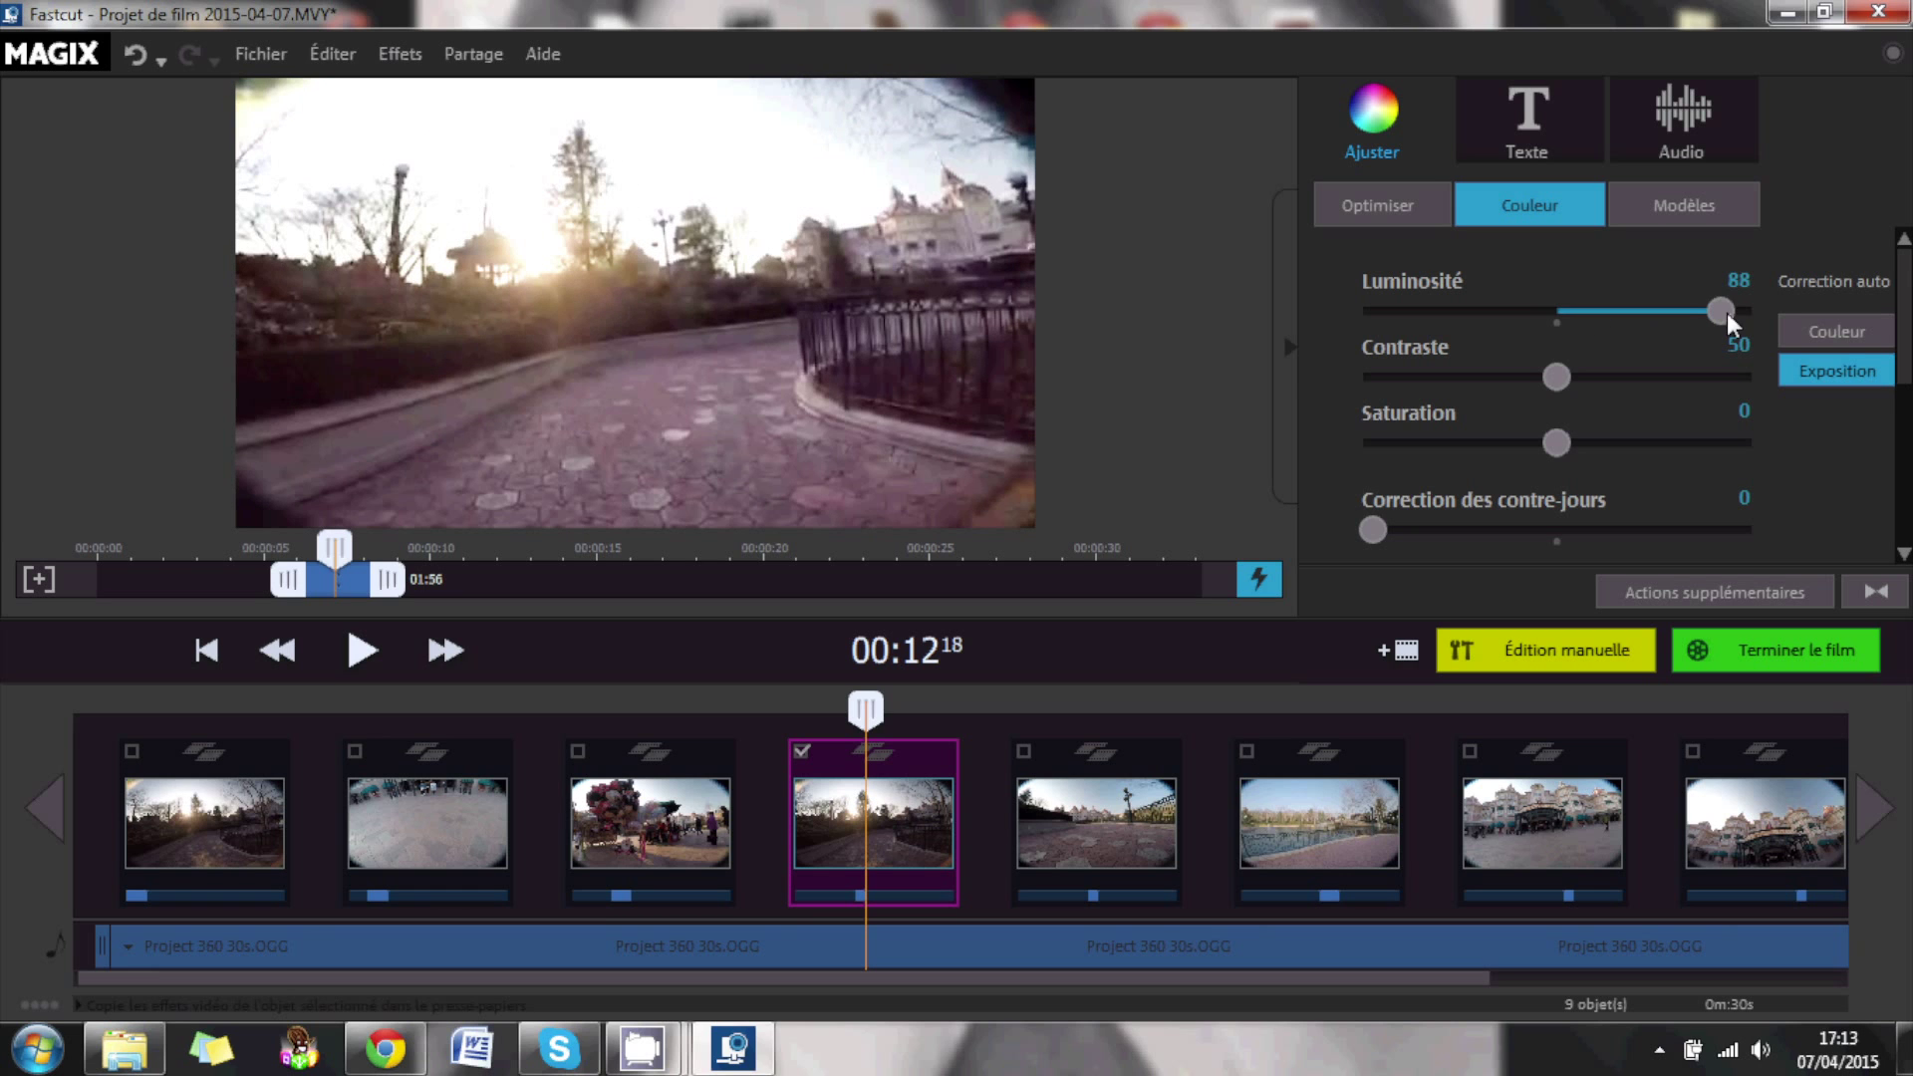
pyautogui.moveTo(1552, 376); pyautogui.dragTo(1443, 391)
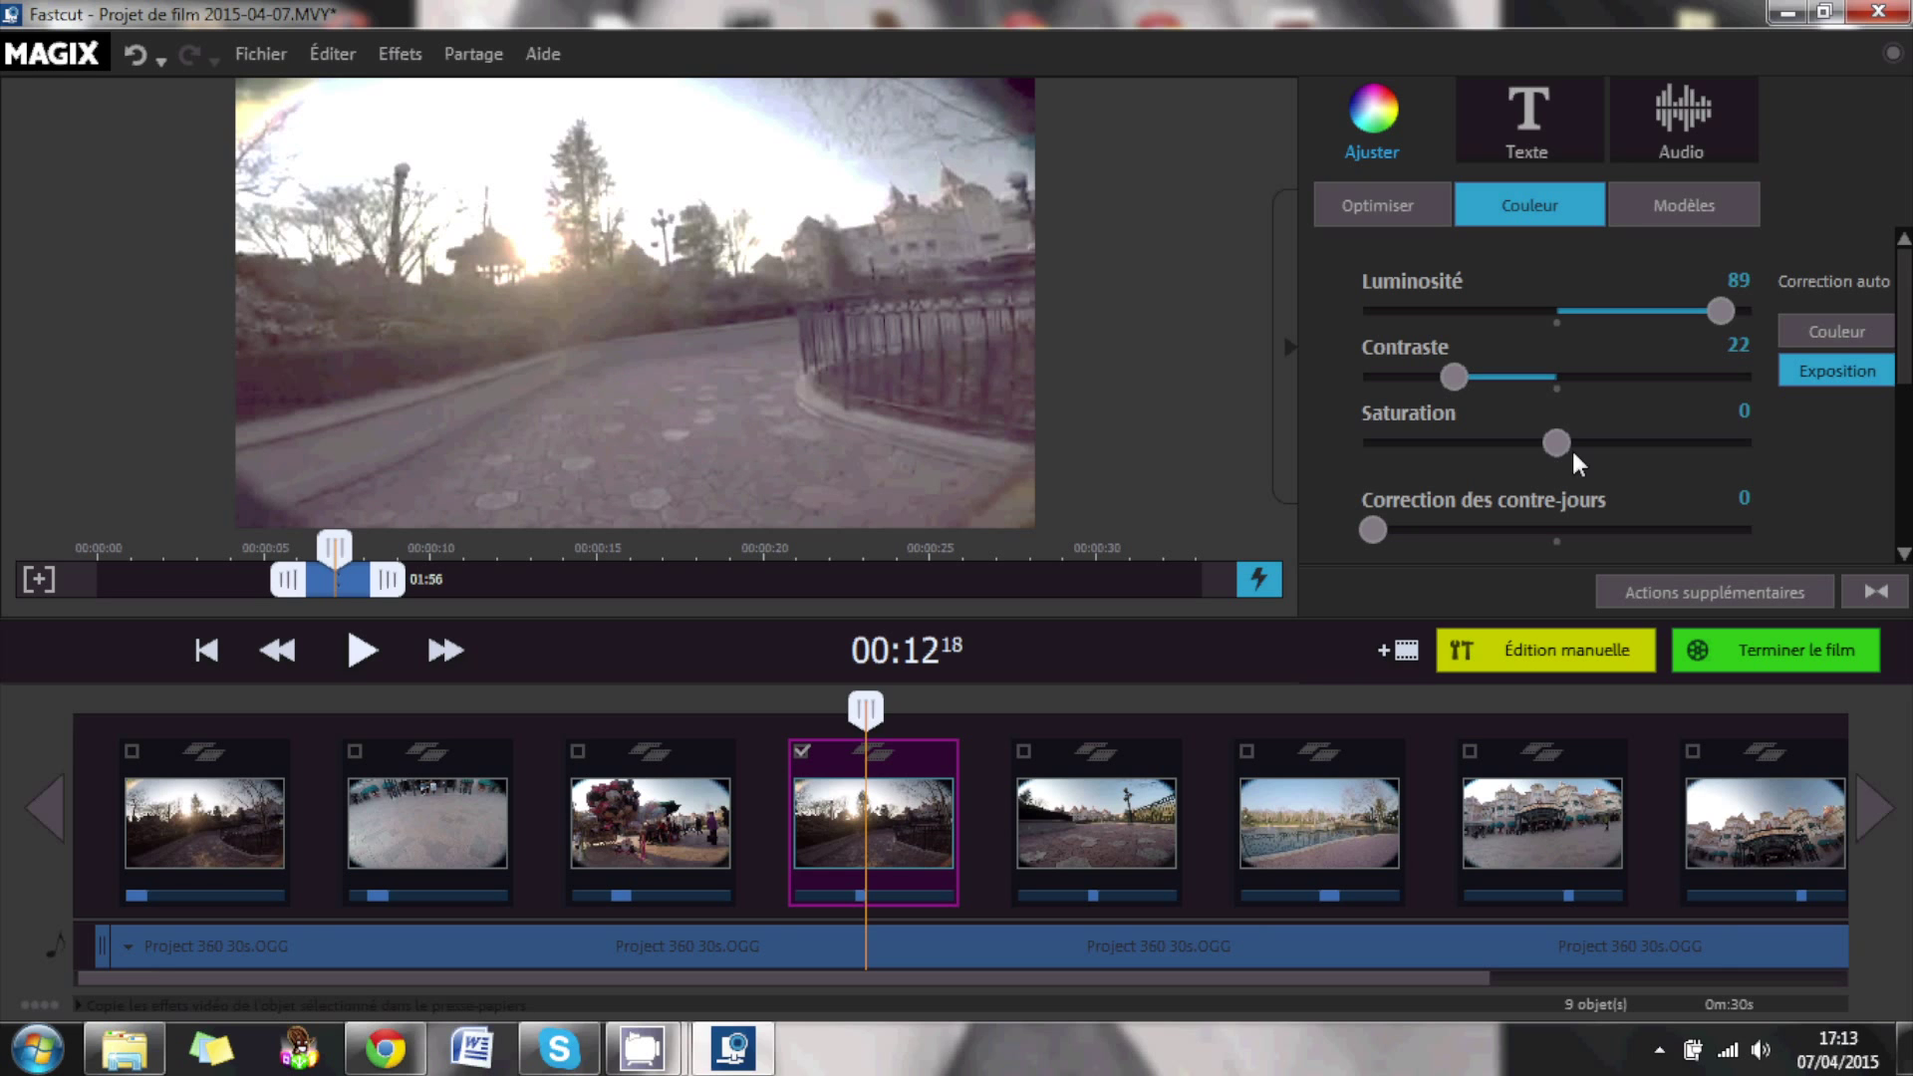
pyautogui.moveTo(1570, 449); pyautogui.dragTo(1624, 454)
pyautogui.moveTo(1508, 528); pyautogui.dragTo(1405, 528)
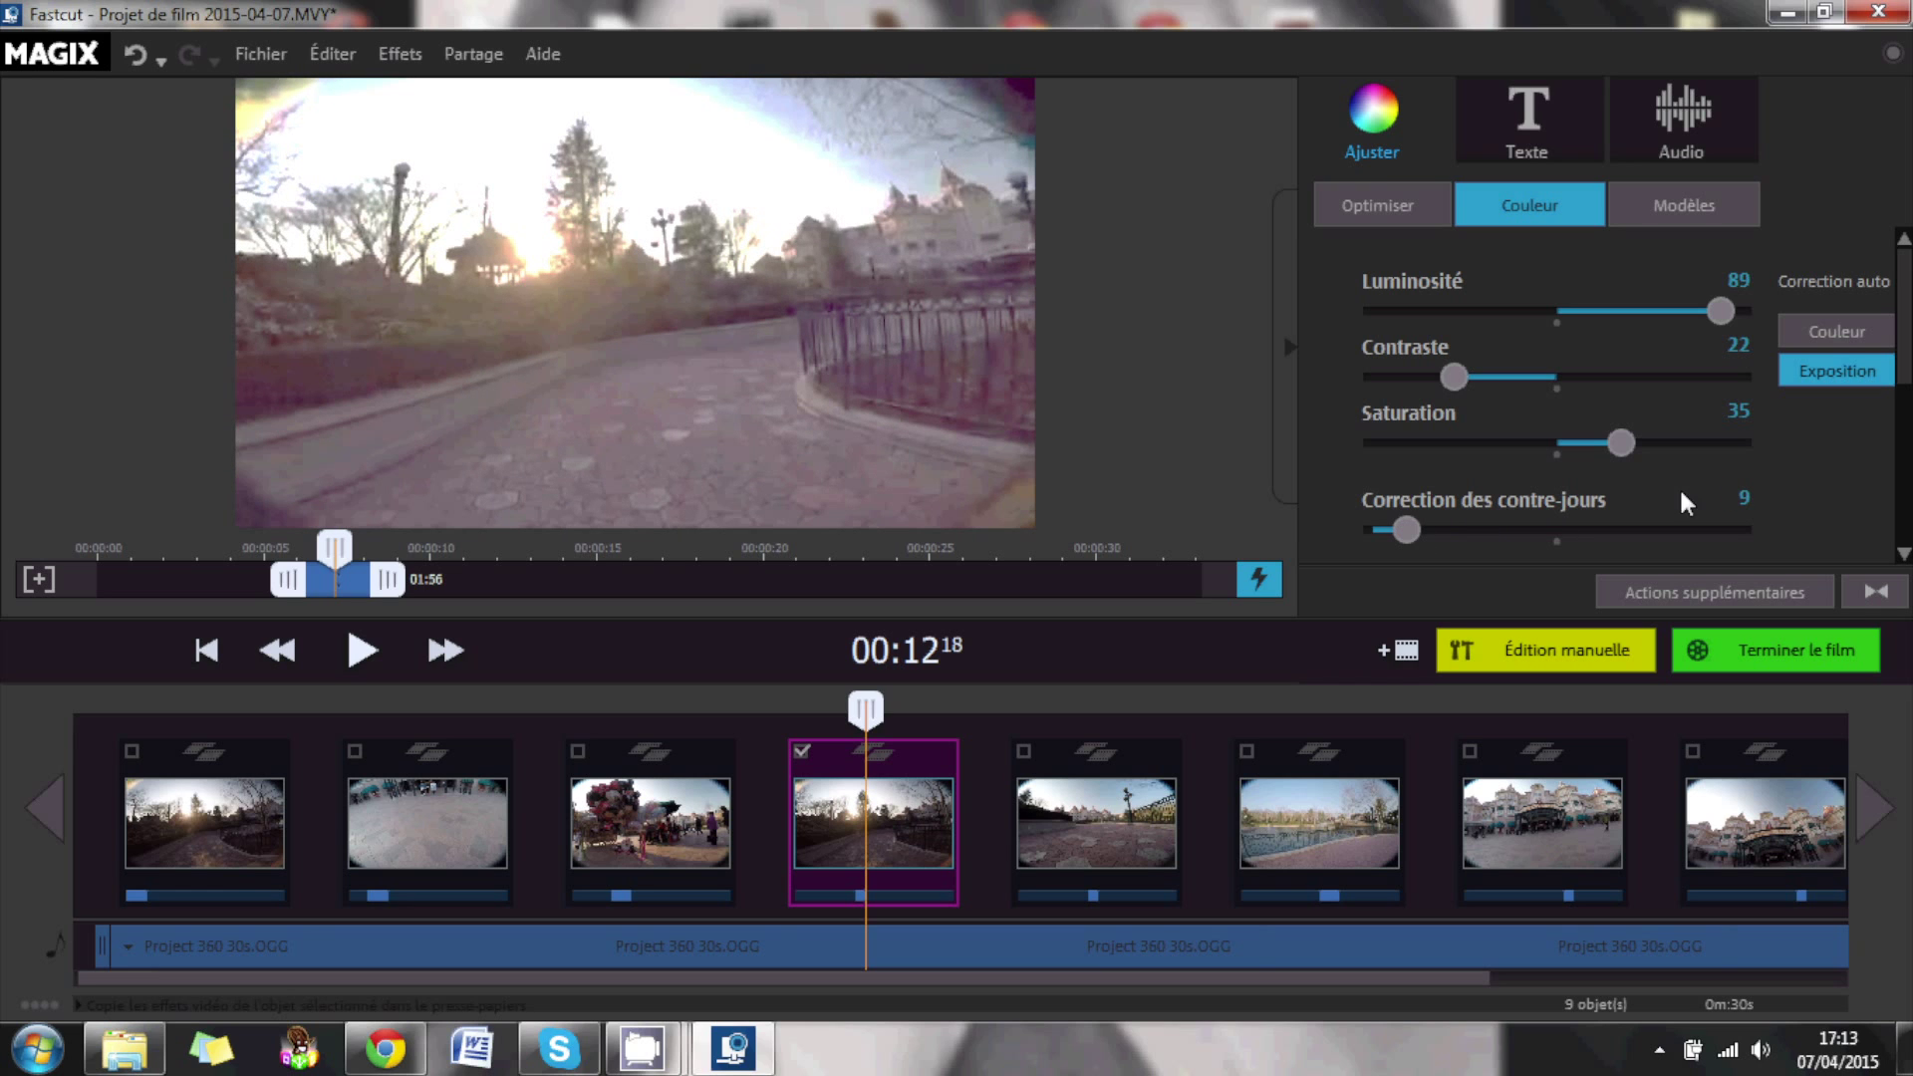
# Try a pink-magenta colour tint on the fourth clip and reset all its colour adjustments.
pyautogui.moveTo(1901, 349); pyautogui.dragTo(1902, 396)
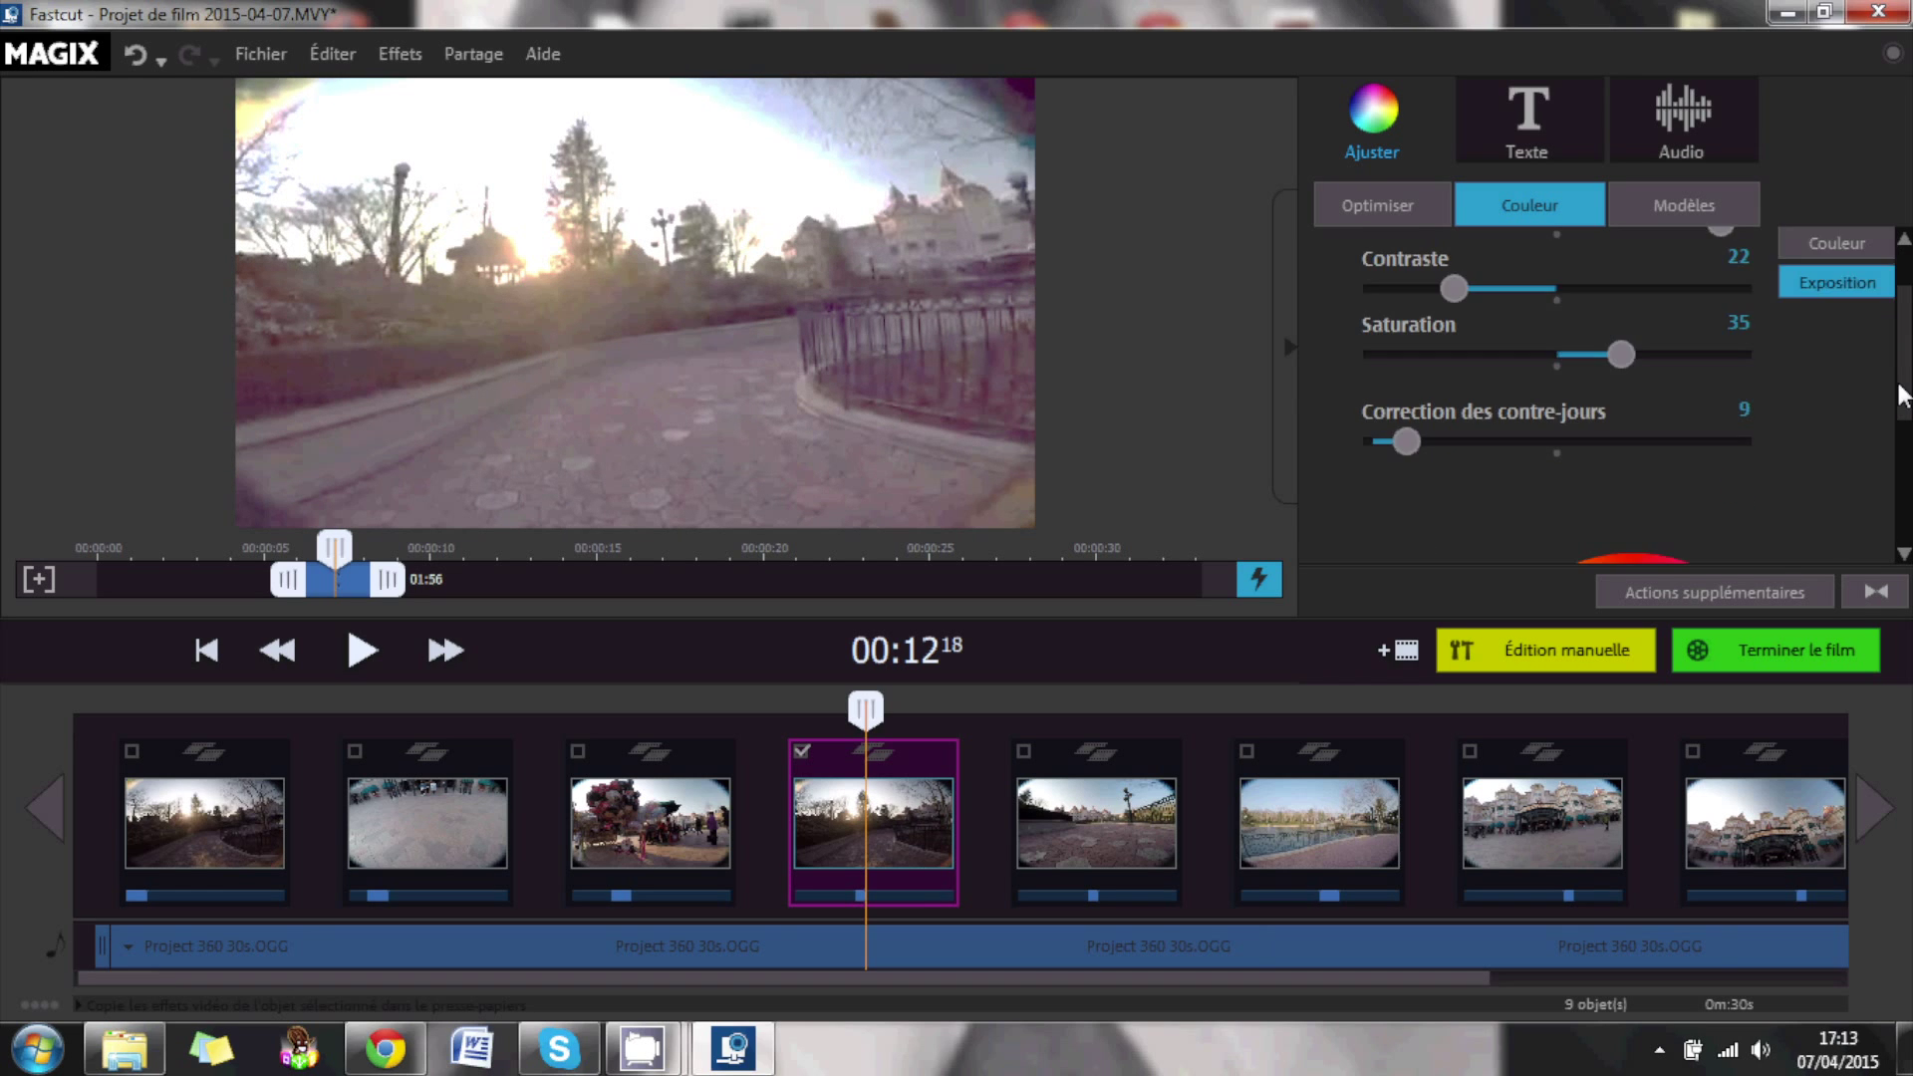
pyautogui.scroll(-5, 1677, 433)
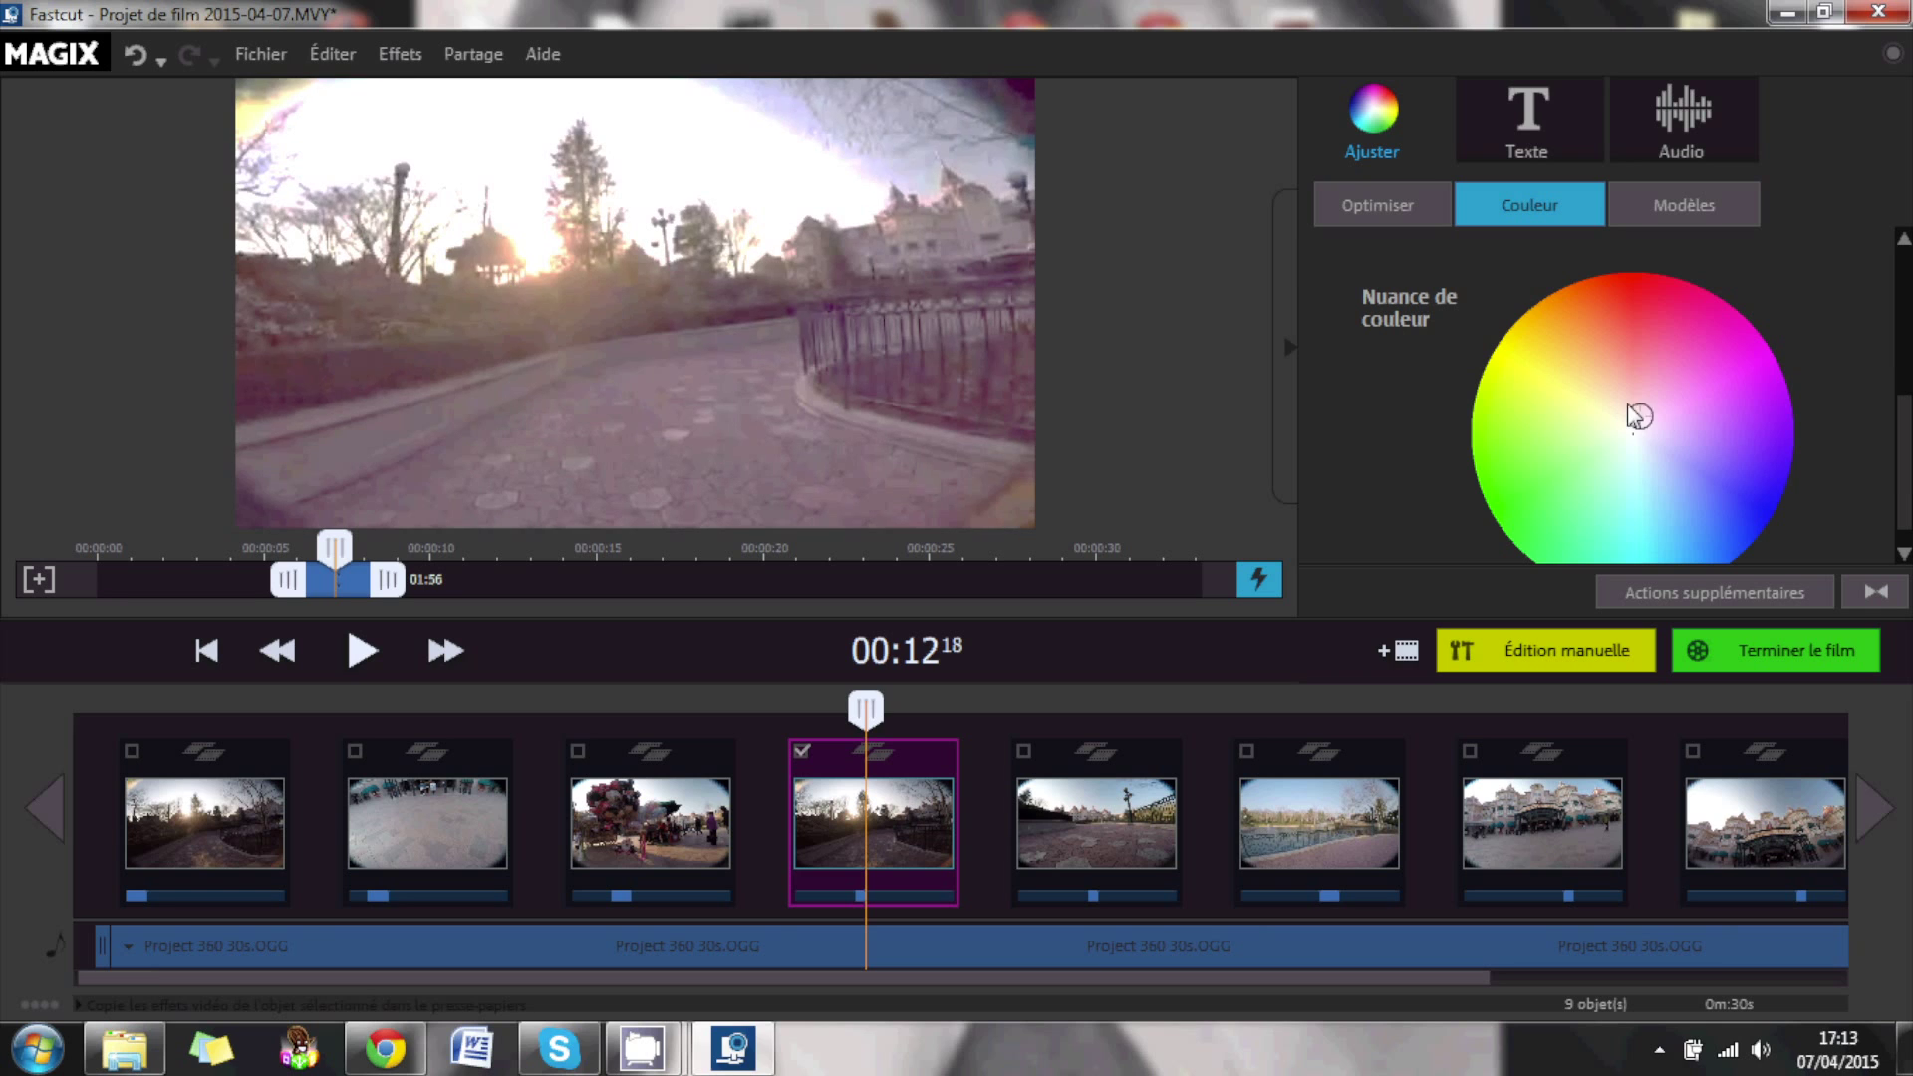
pyautogui.moveTo(1634, 416); pyautogui.dragTo(1708, 366)
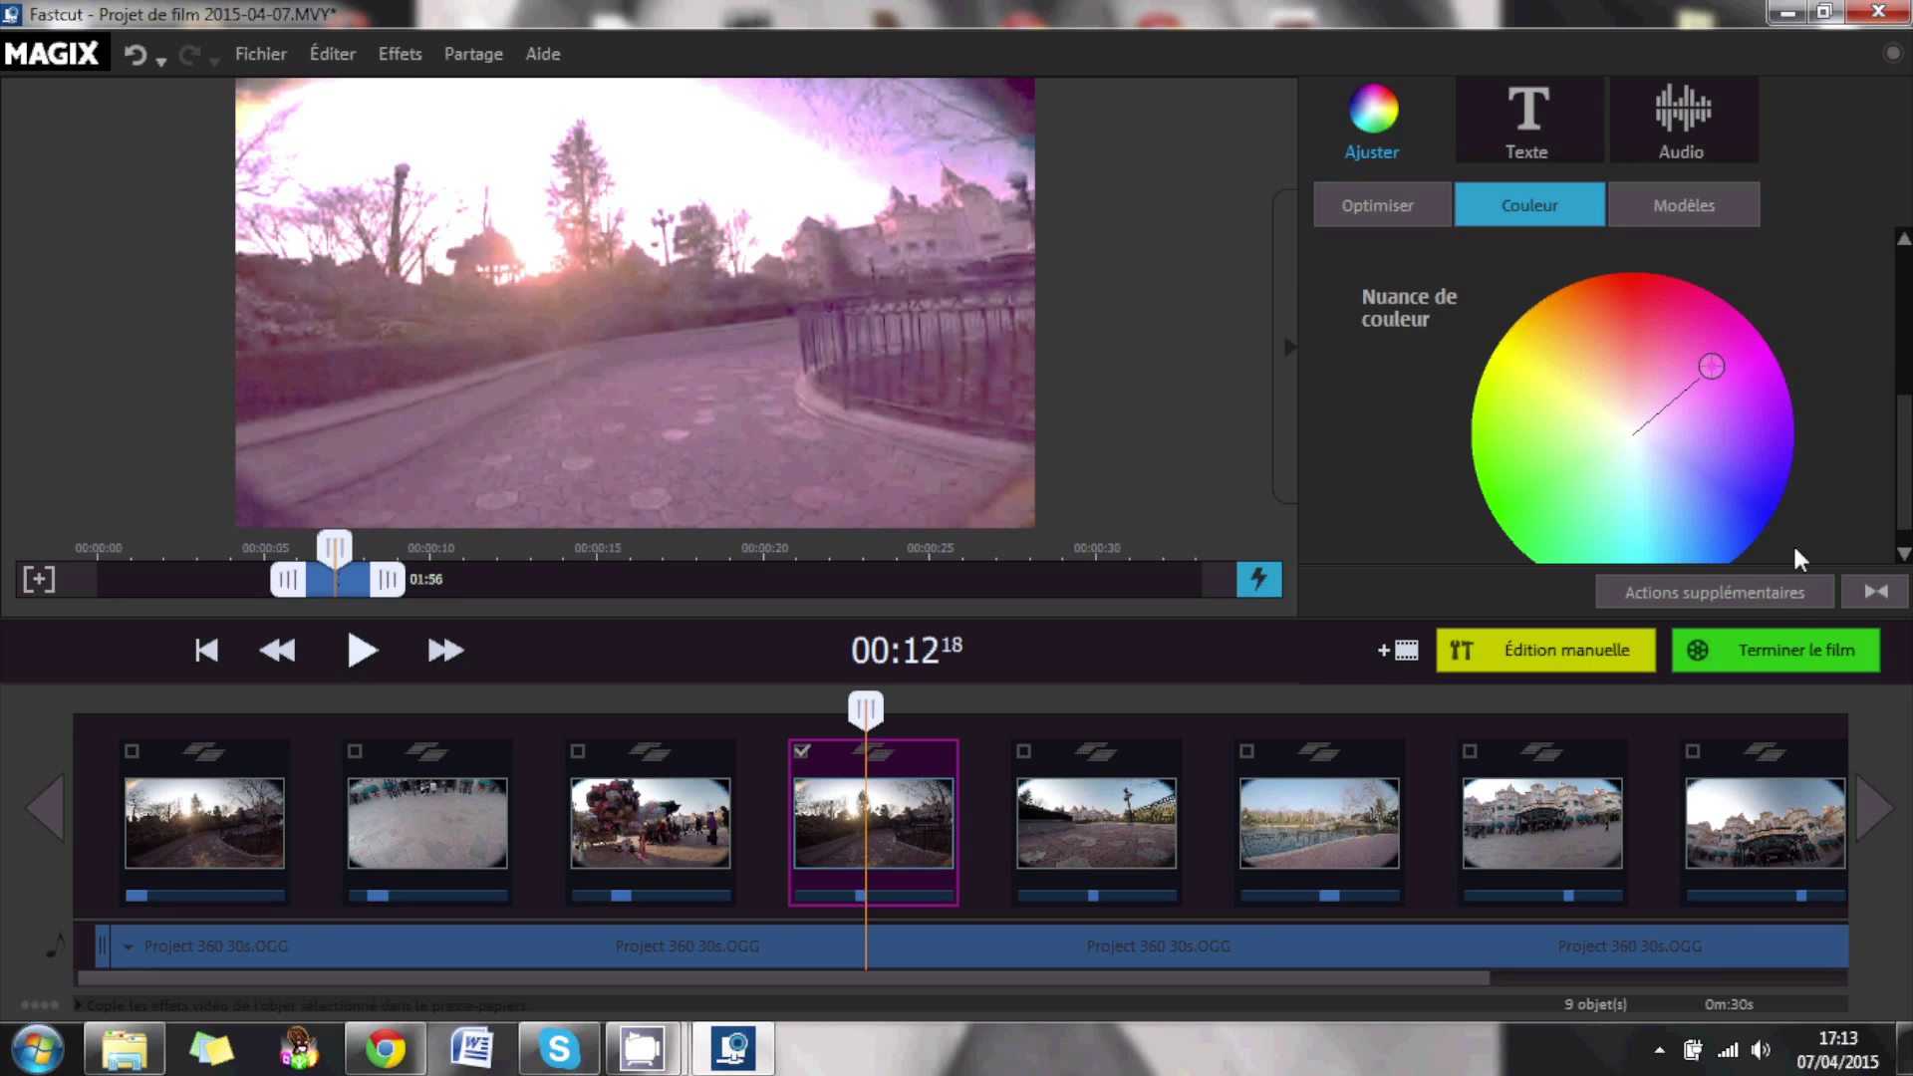
pyautogui.click(1784, 595)
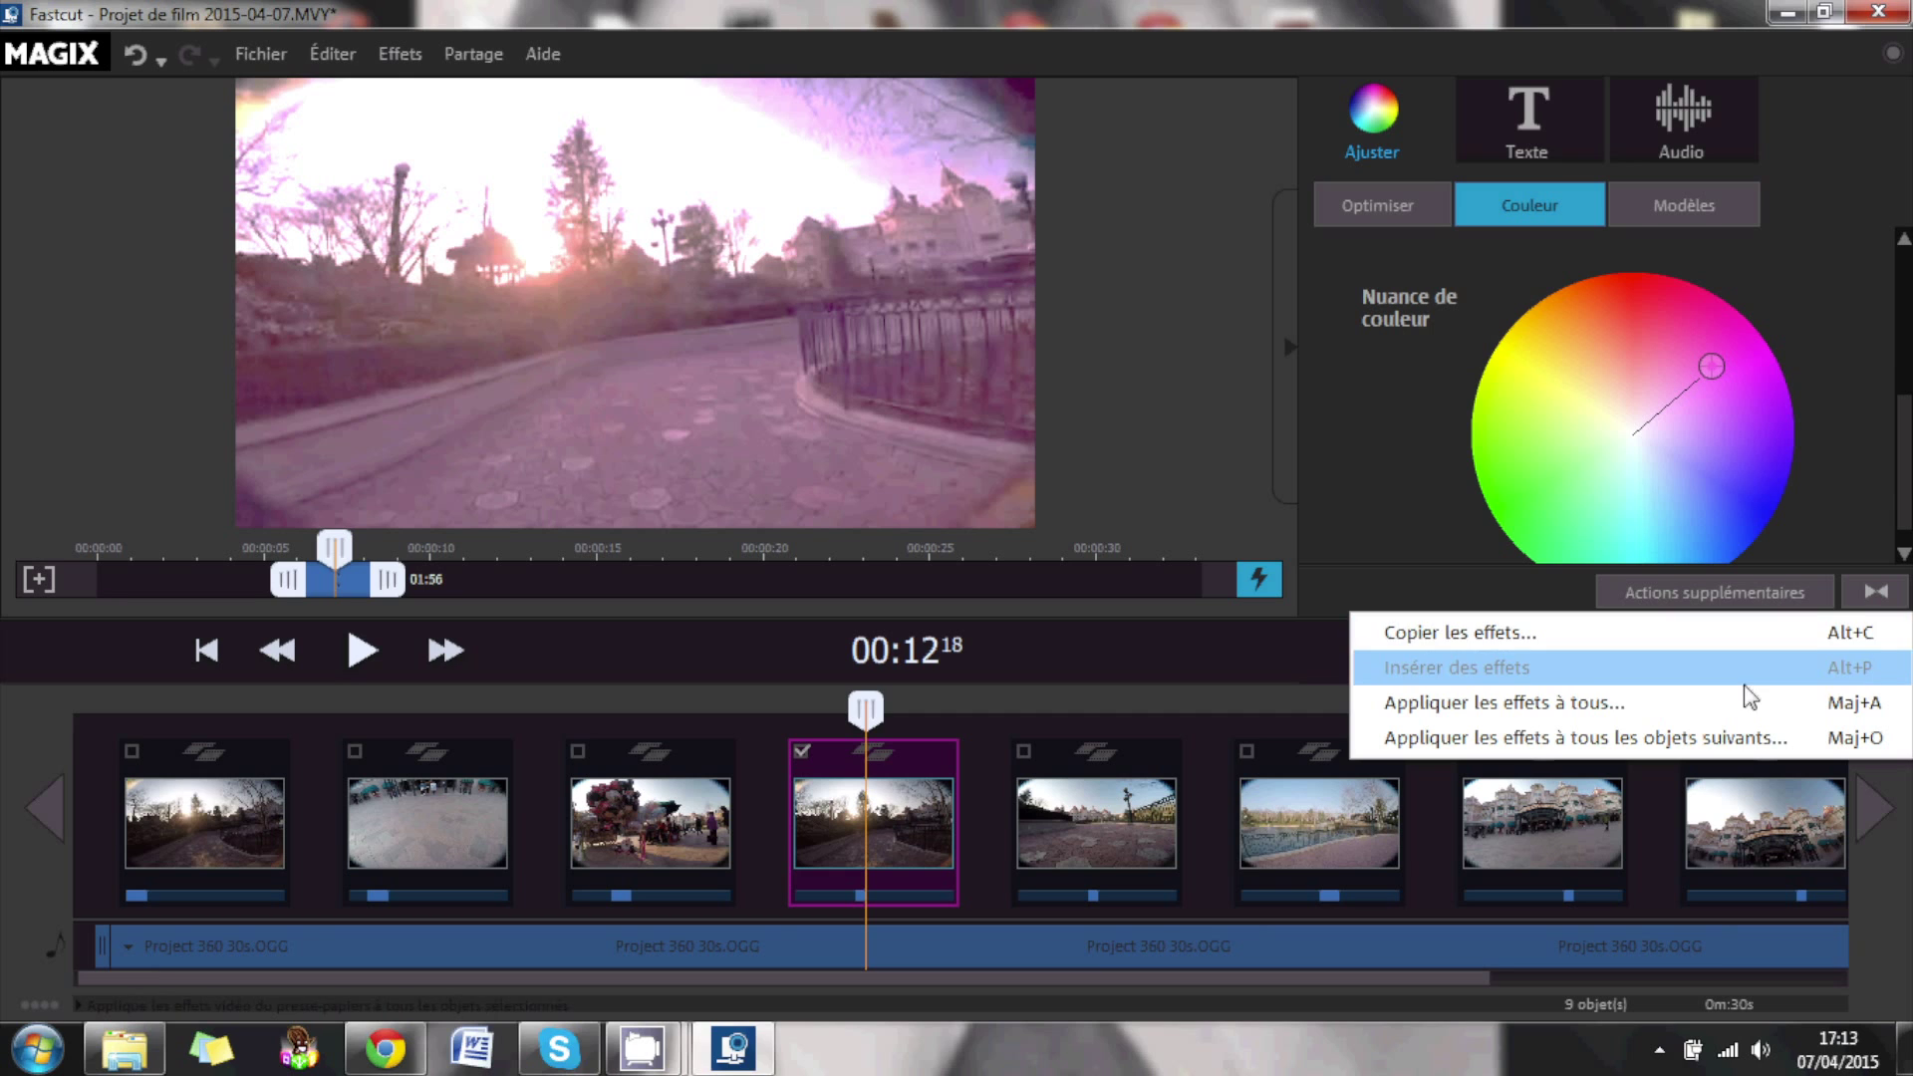
pyautogui.click(1855, 594)
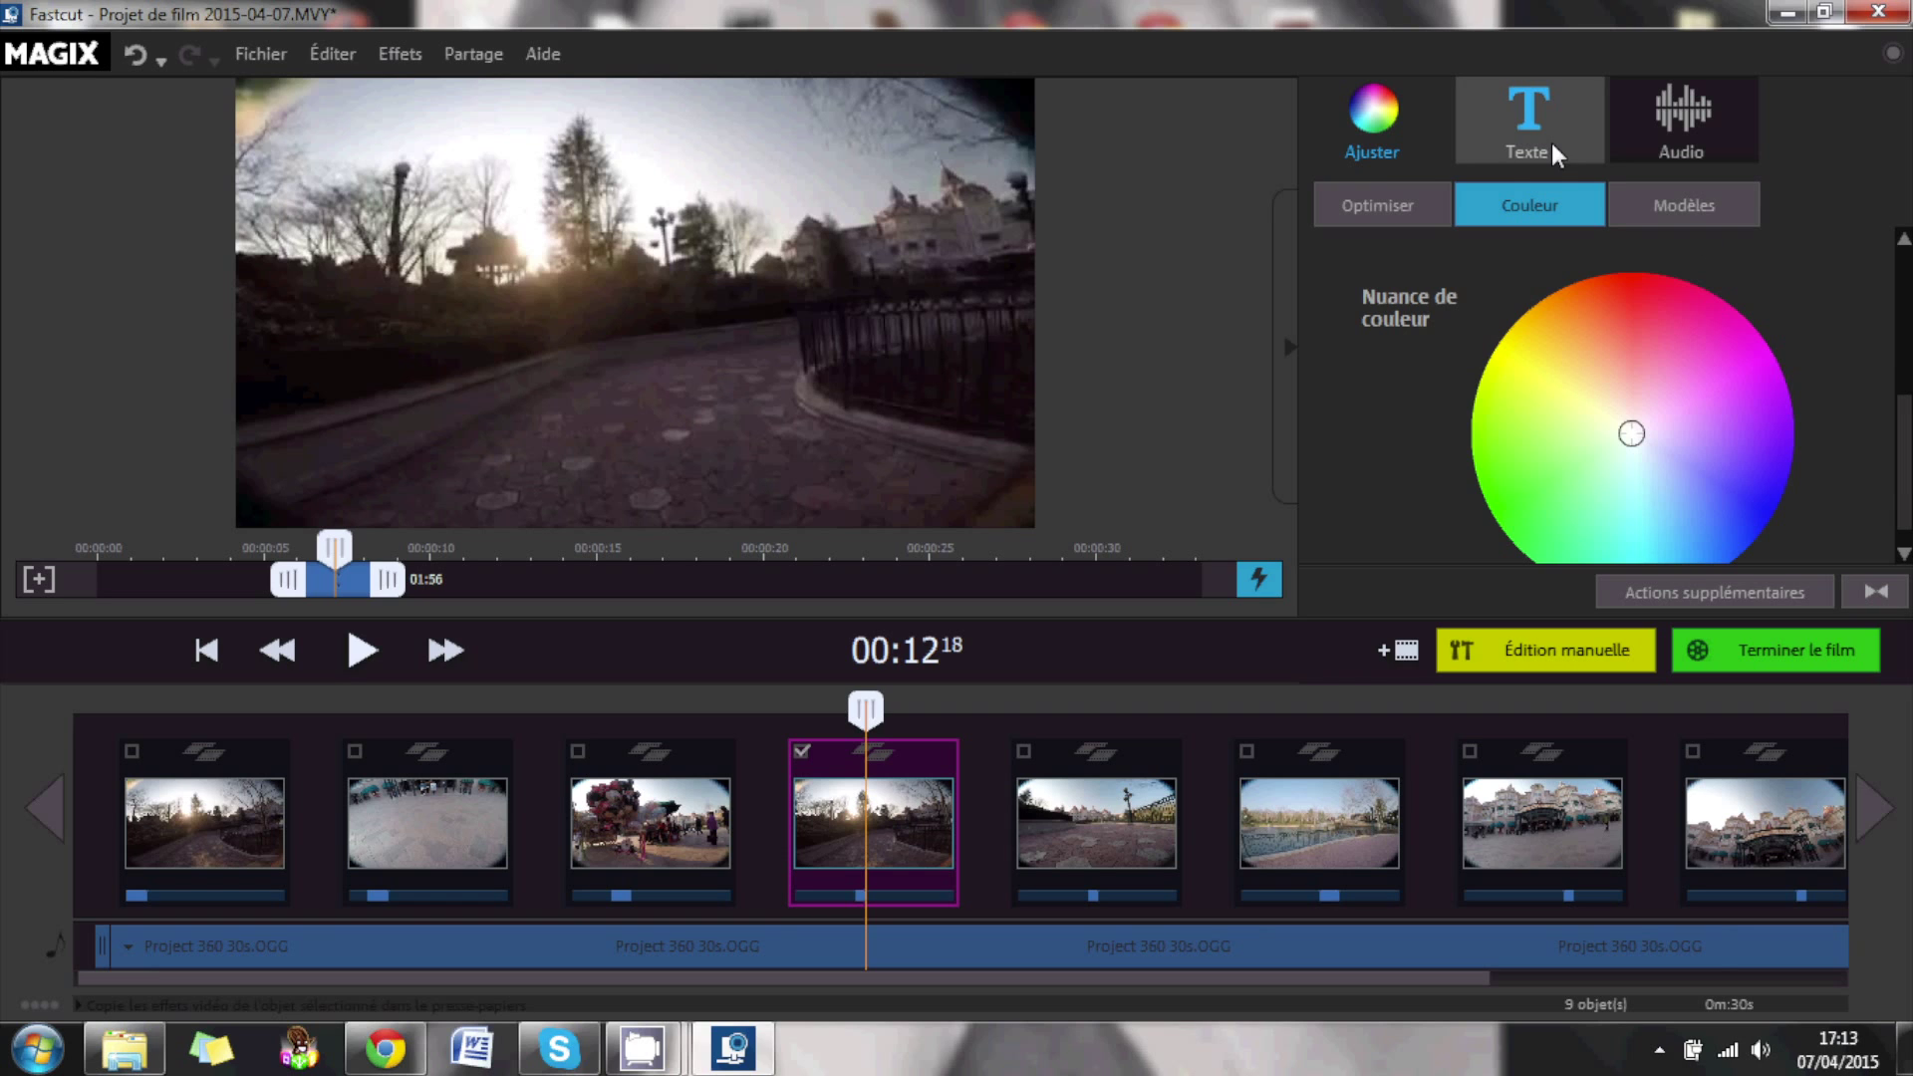
# Apply the Réflexion horizontale effect template to the fourth clip.
pyautogui.click(1662, 203)
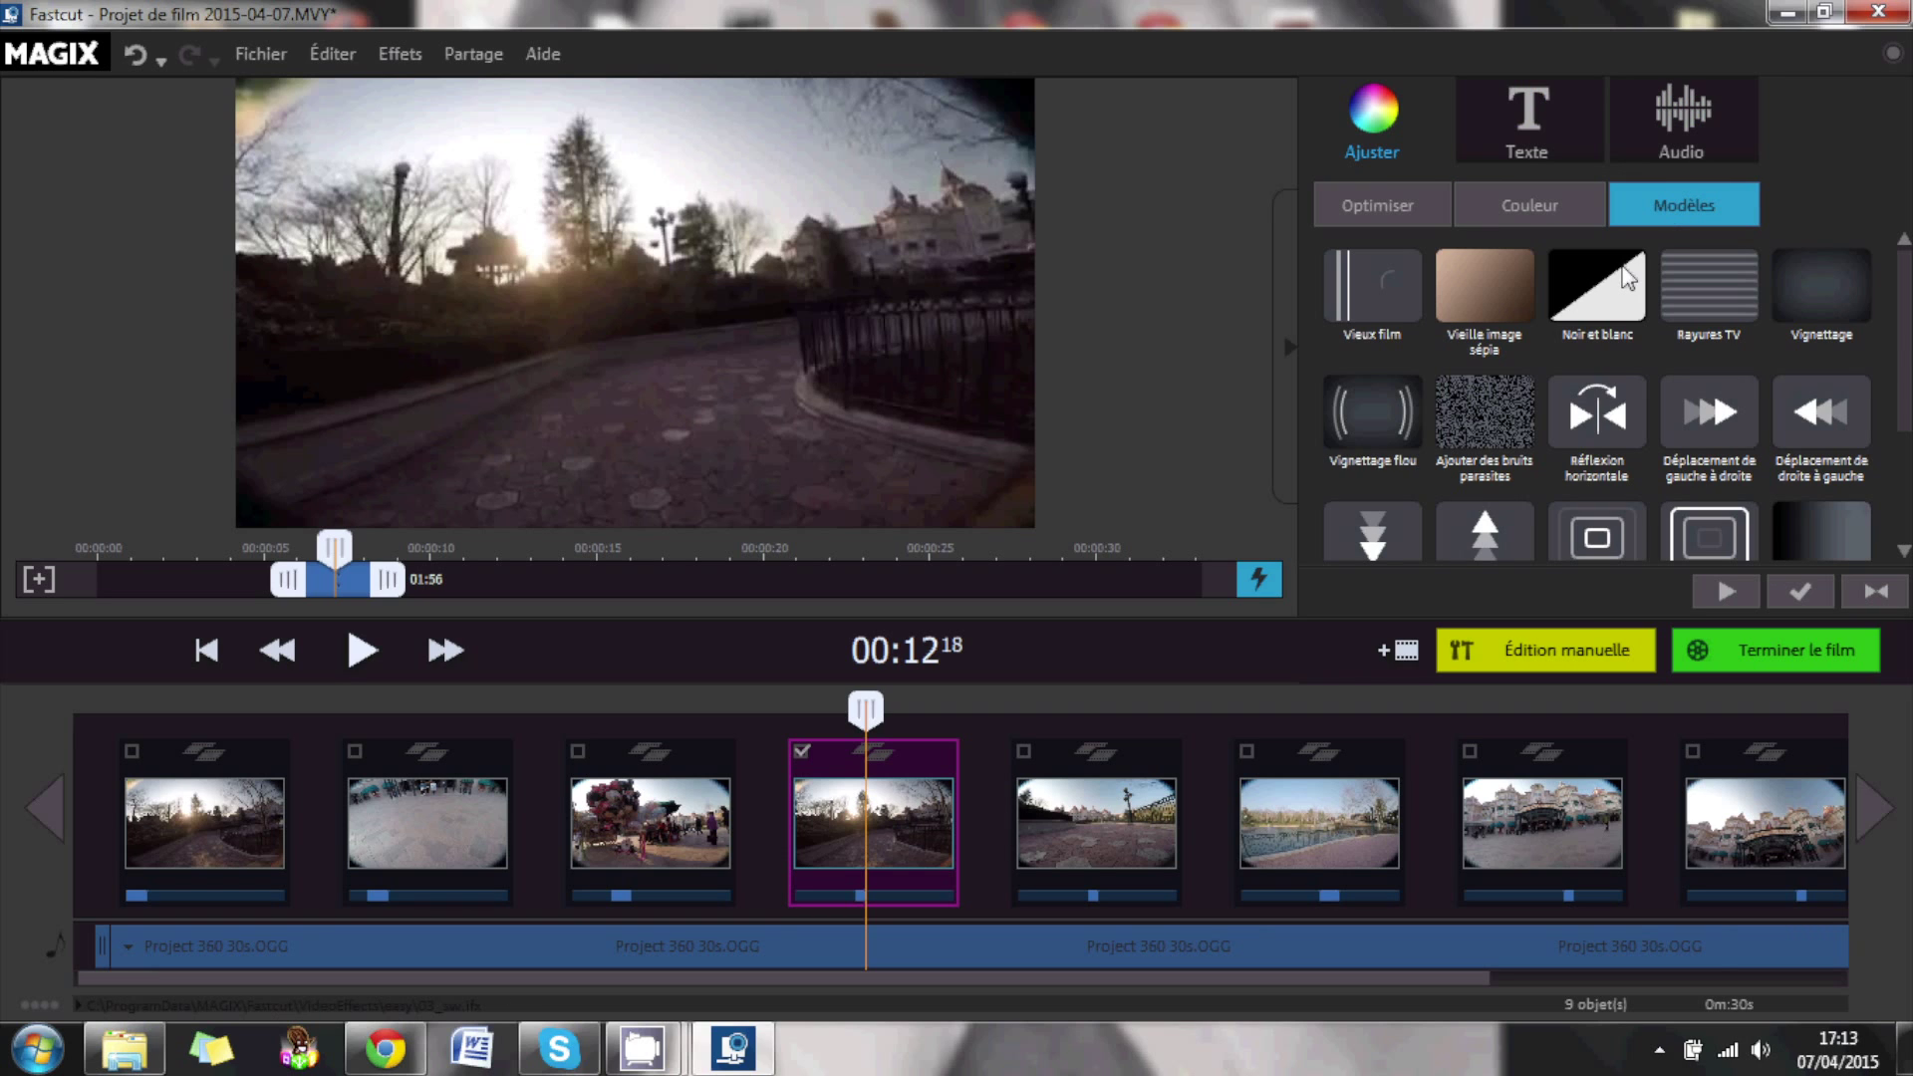
pyautogui.click(1590, 411)
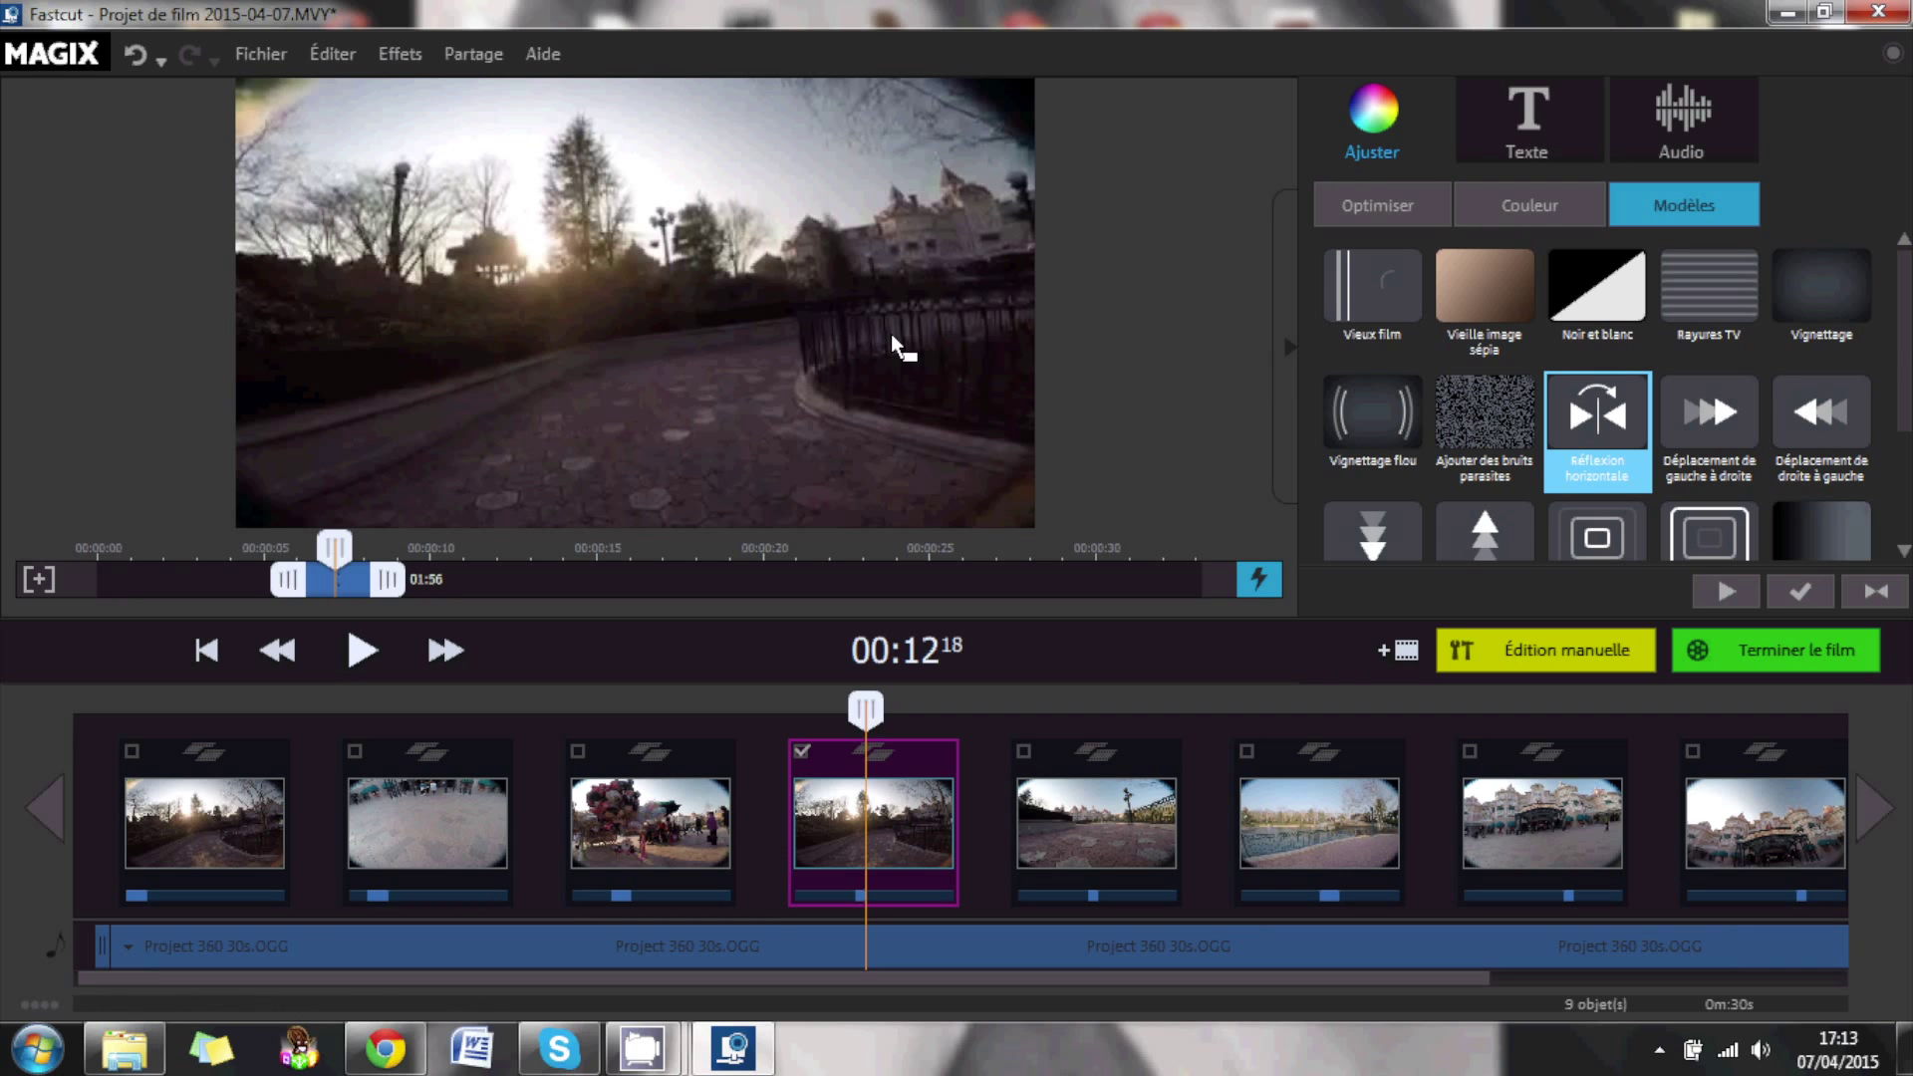
pyautogui.moveTo(1558, 417); pyautogui.dragTo(847, 829)
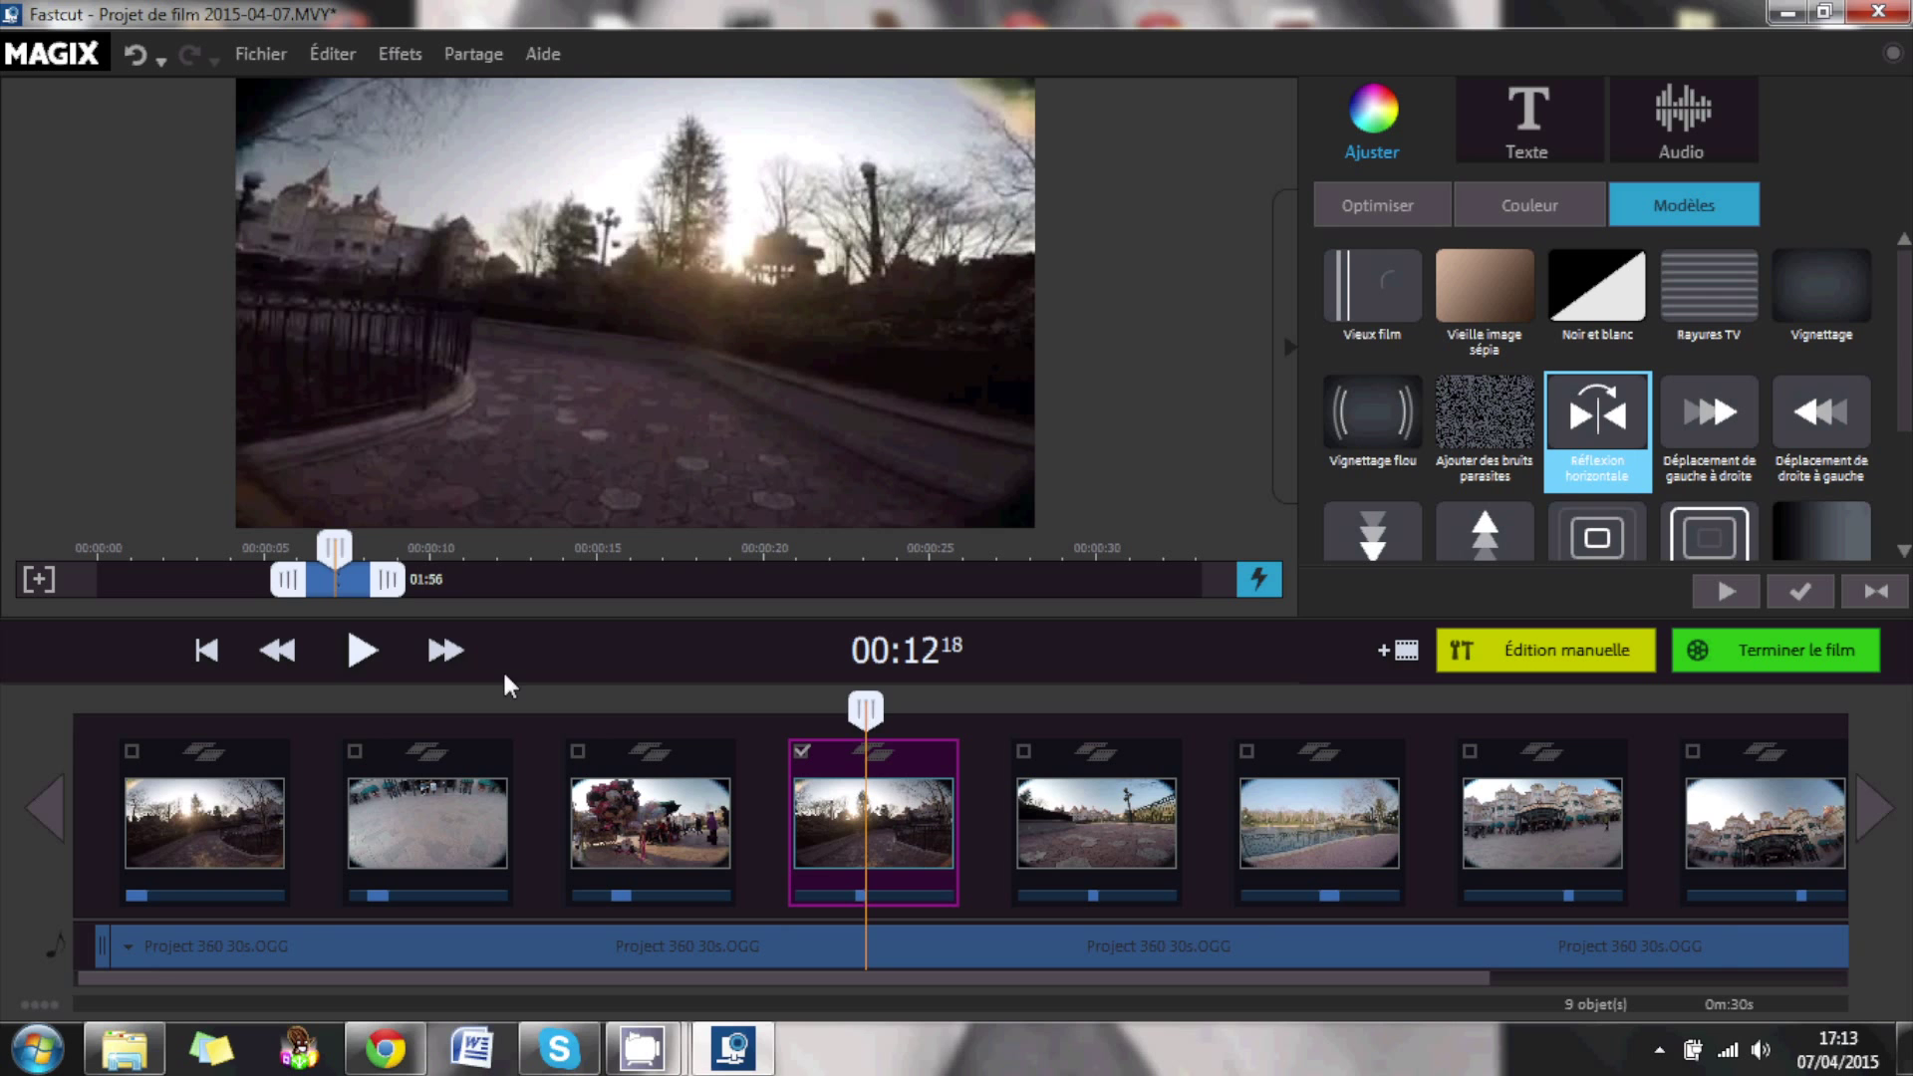
# Play the mirrored clip and return the playhead to the fourth clip.
pyautogui.click(372, 632)
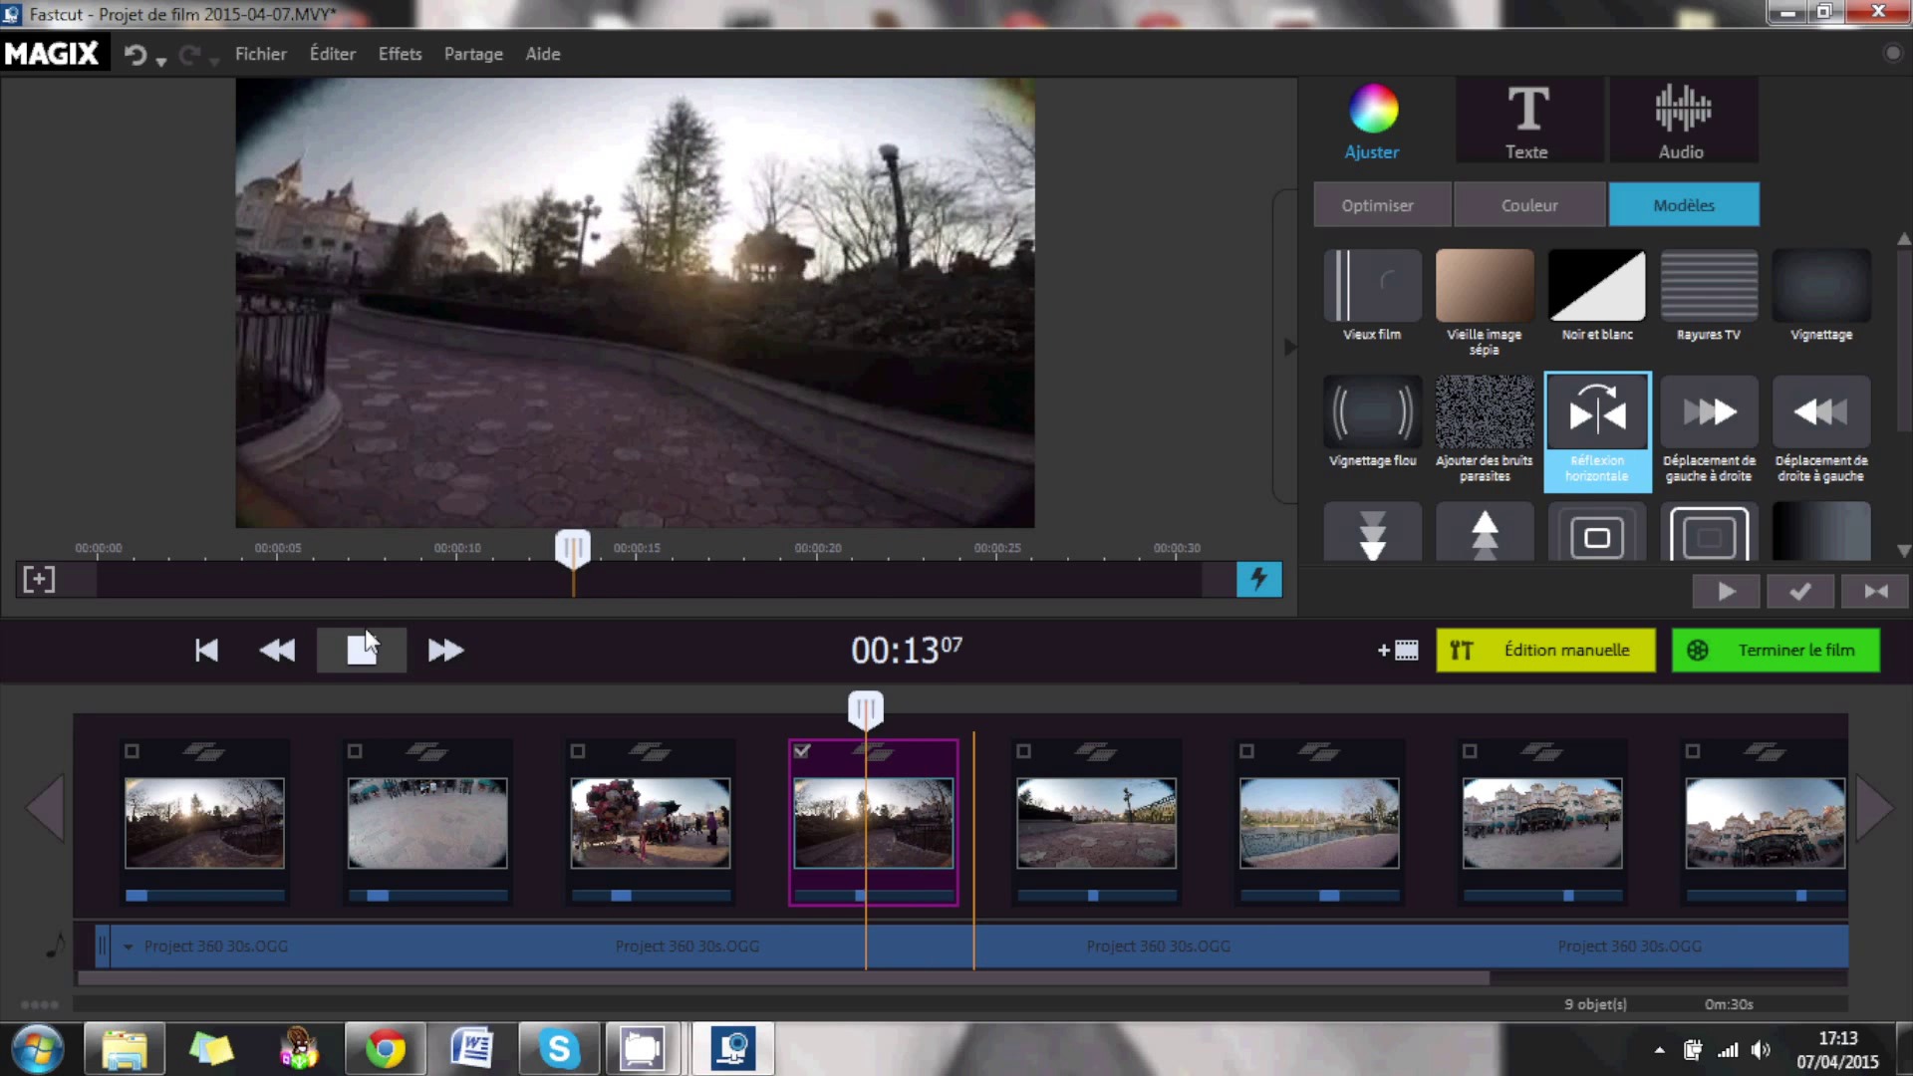
pyautogui.click(365, 627)
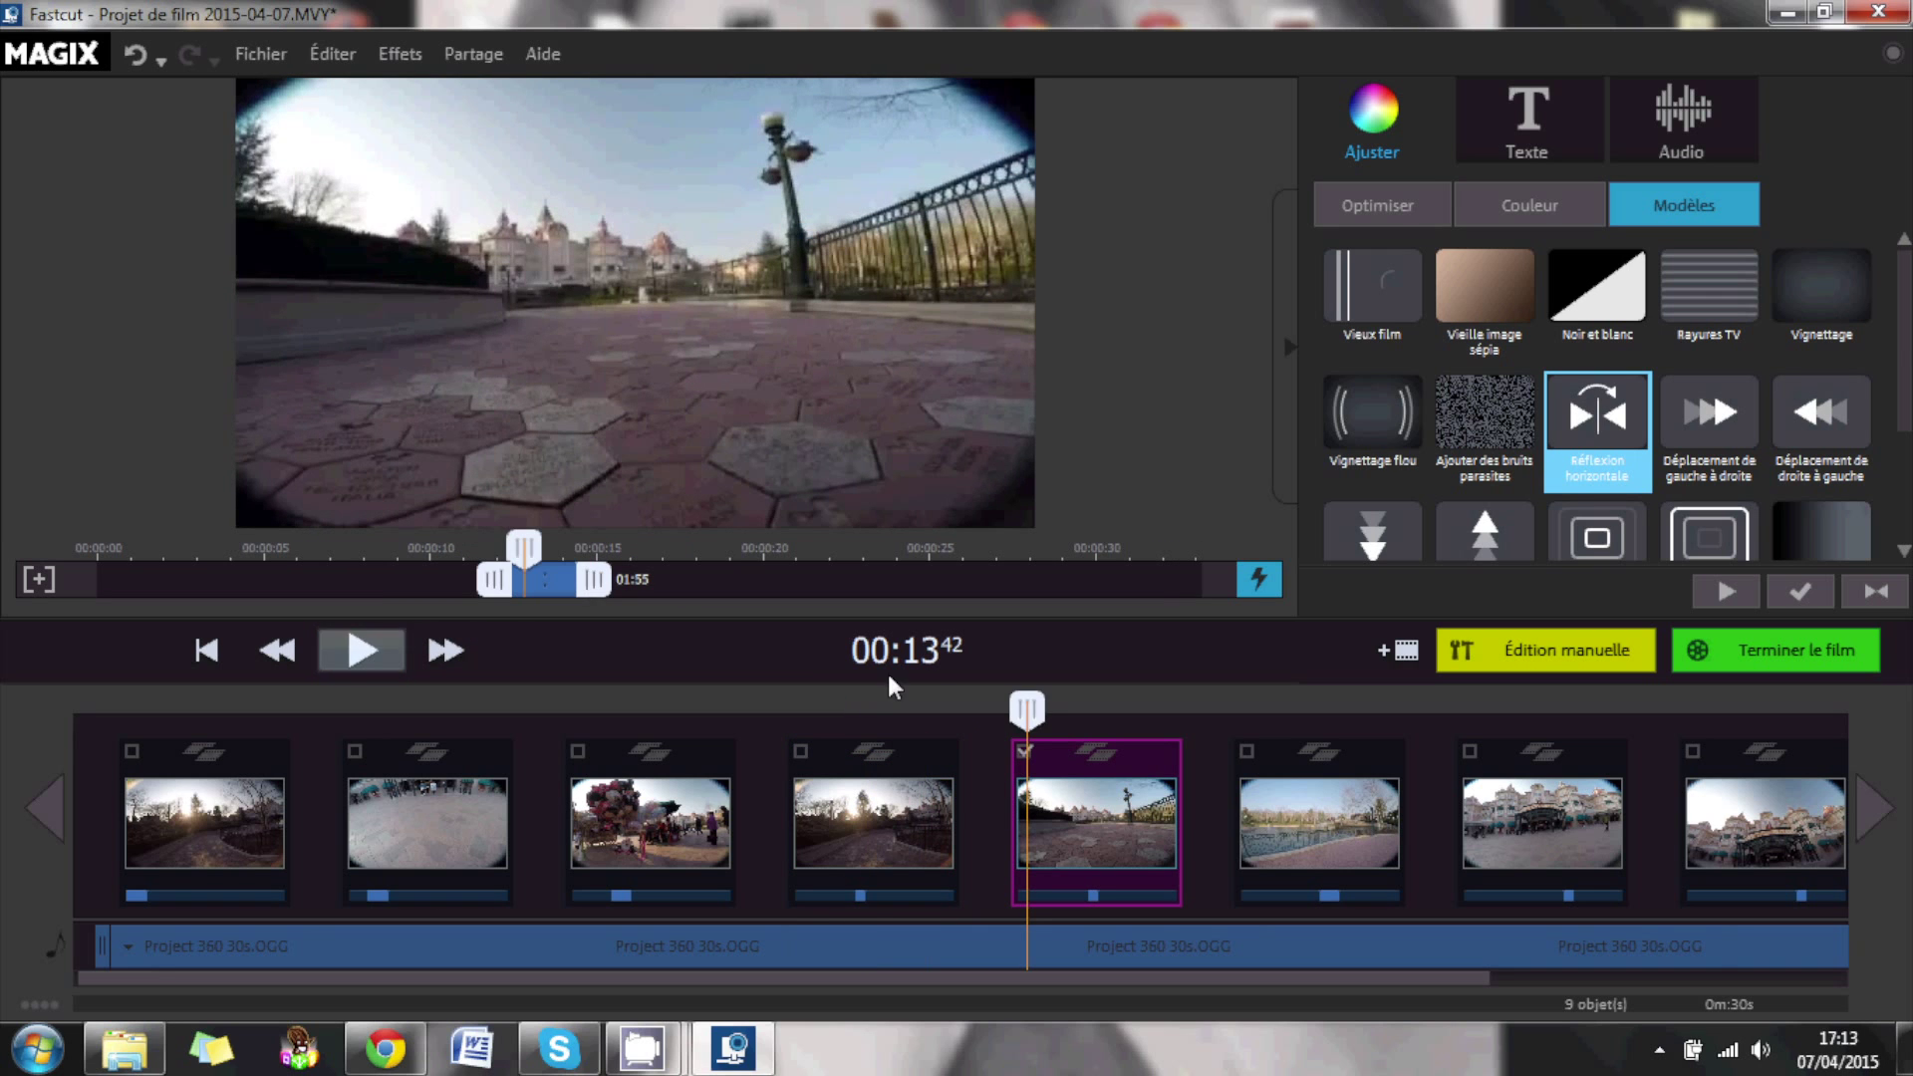
pyautogui.click(828, 709)
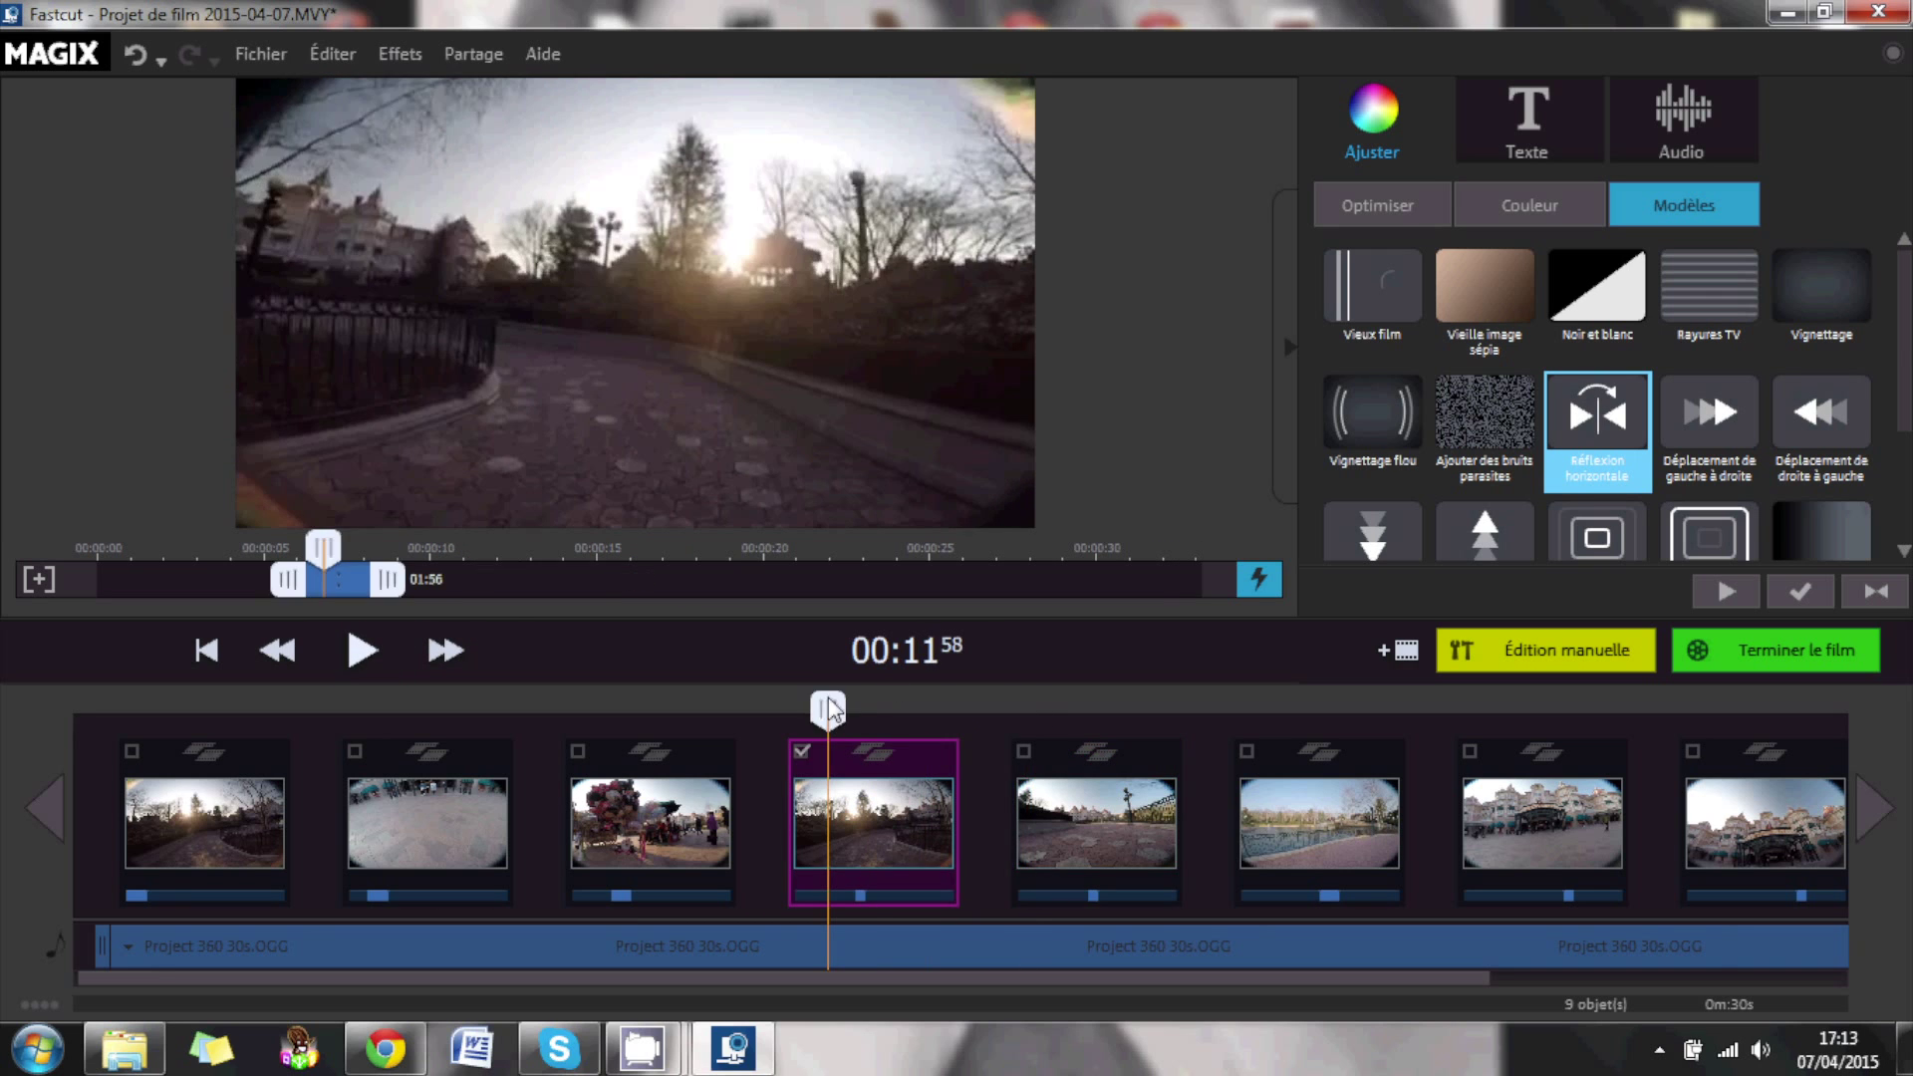
# Try the Ajouter des bruits parasites effect template on the fourth clip and preview it.
pyautogui.click(1467, 409)
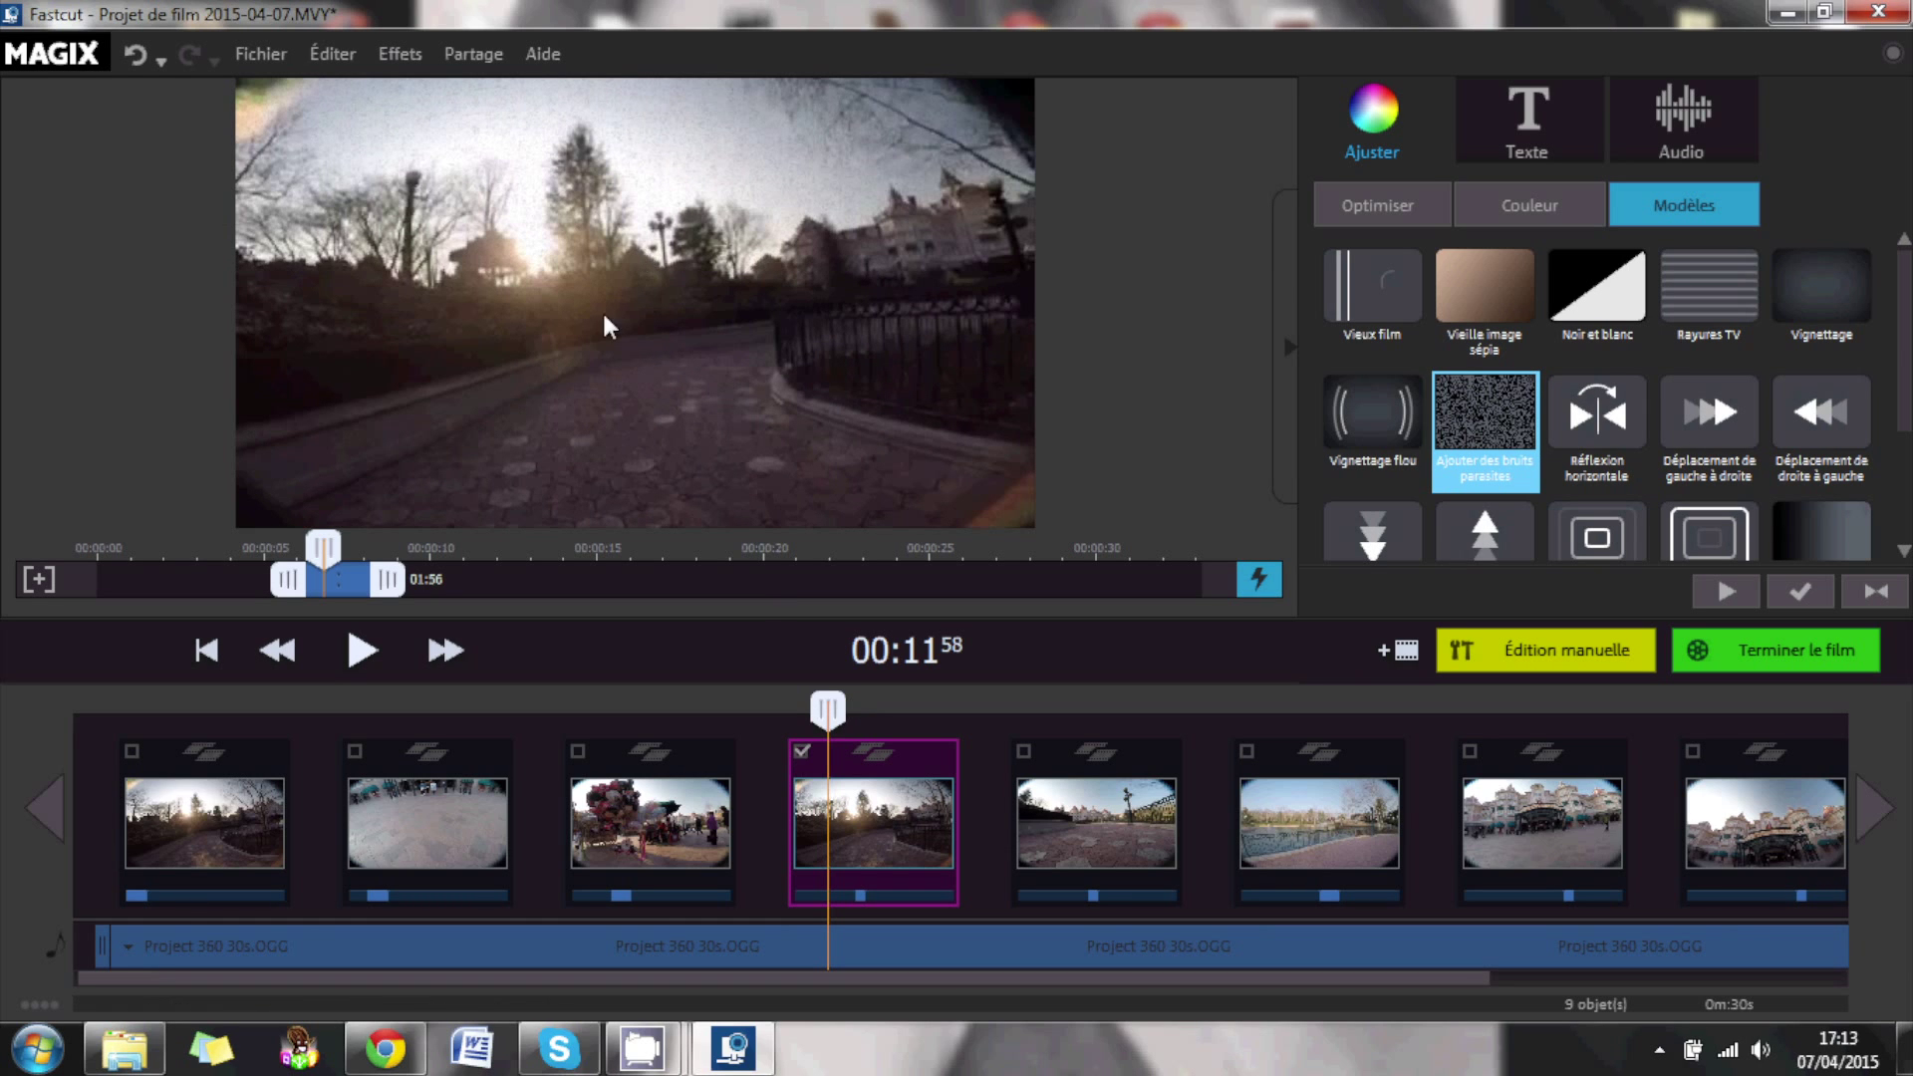
pyautogui.click(1702, 592)
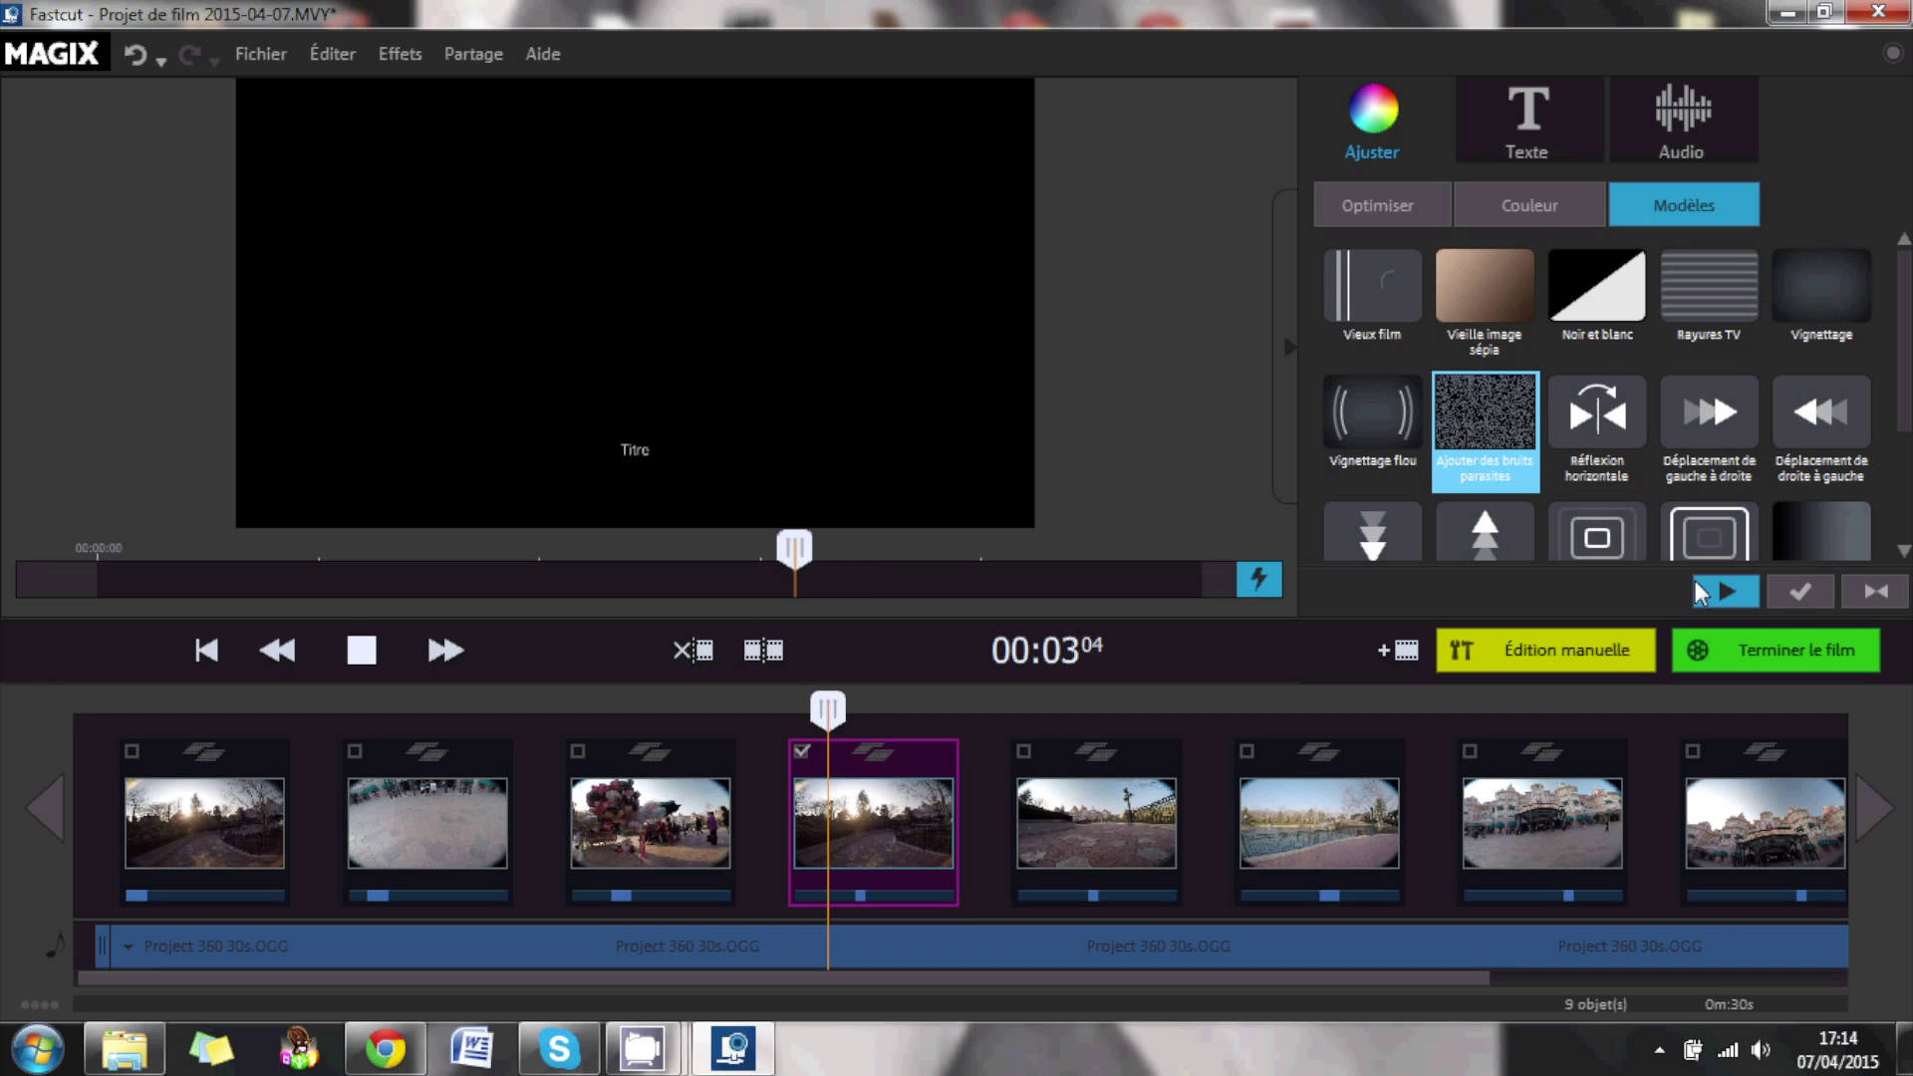
pyautogui.click(1796, 590)
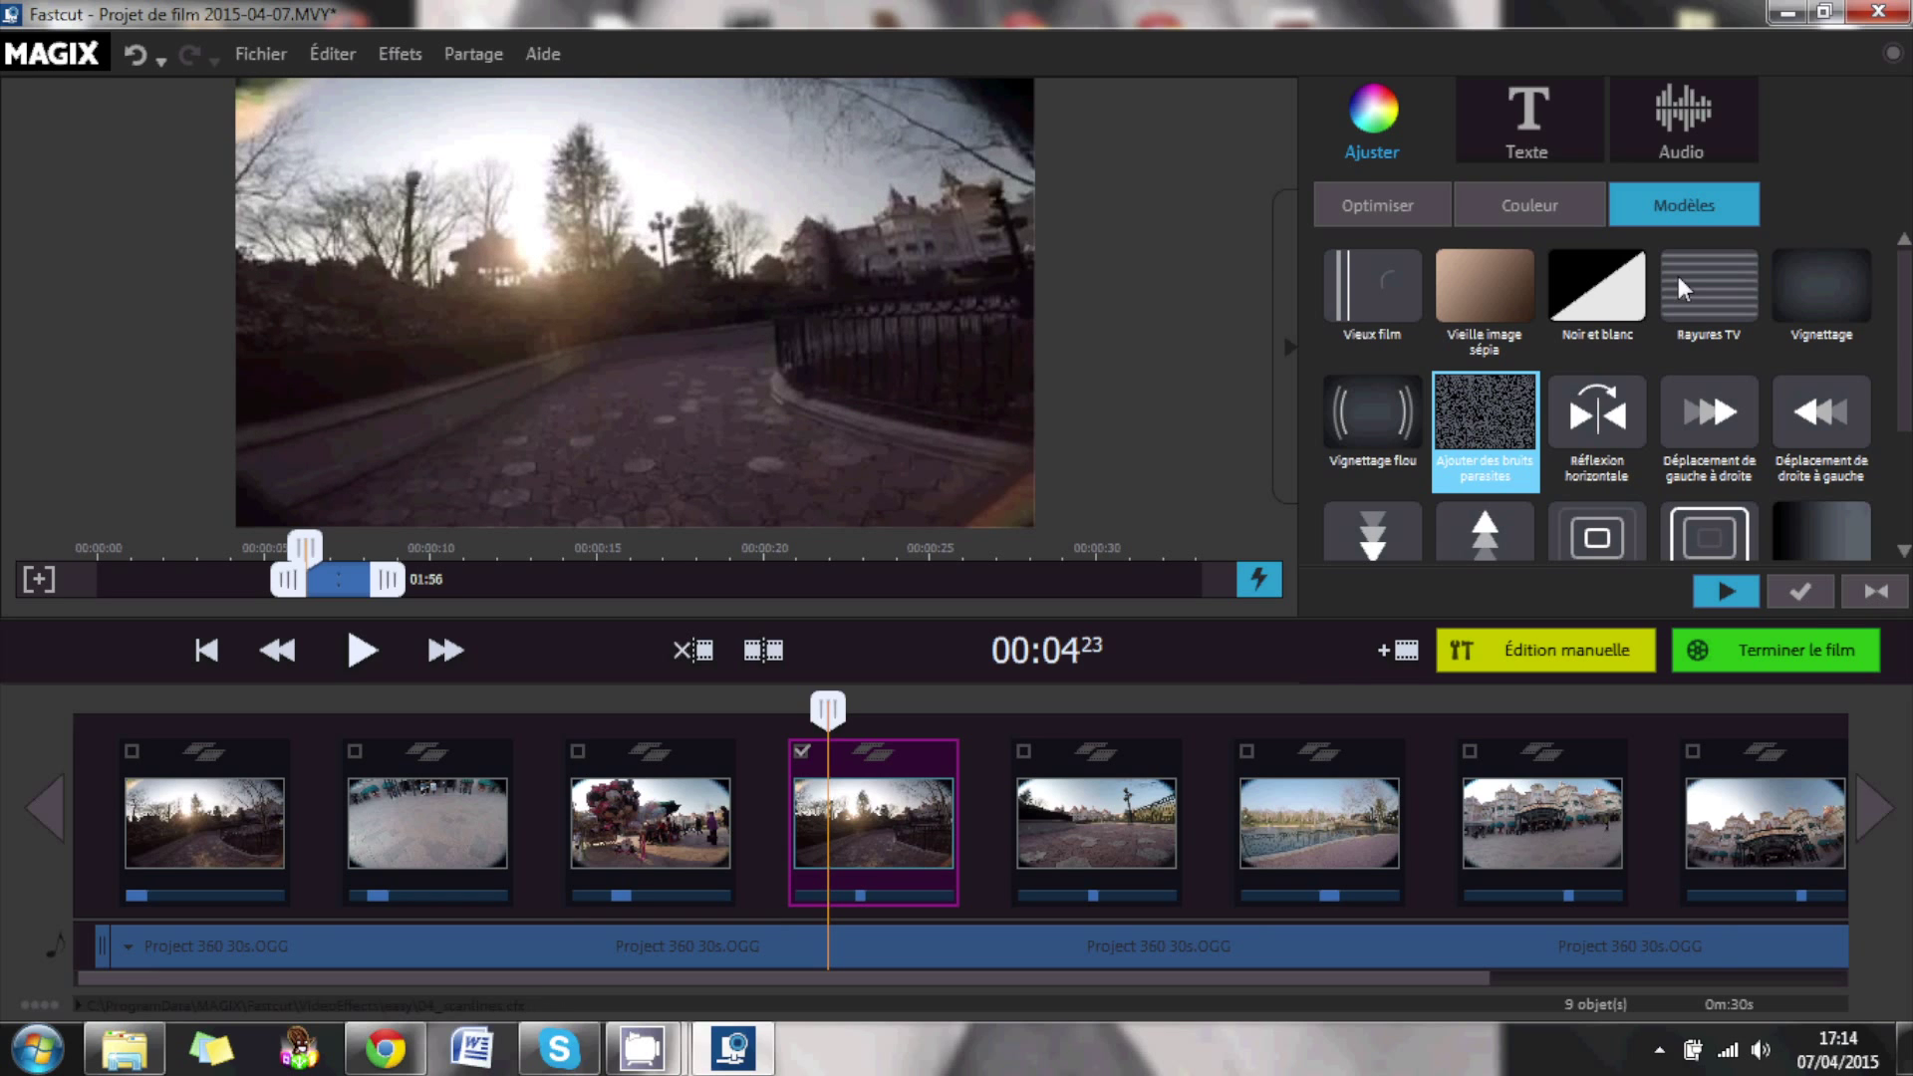
# Replace the title text with "bonjour" and set its font to Baby Kruffy.
pyautogui.click(1515, 106)
pyautogui.click(1475, 205)
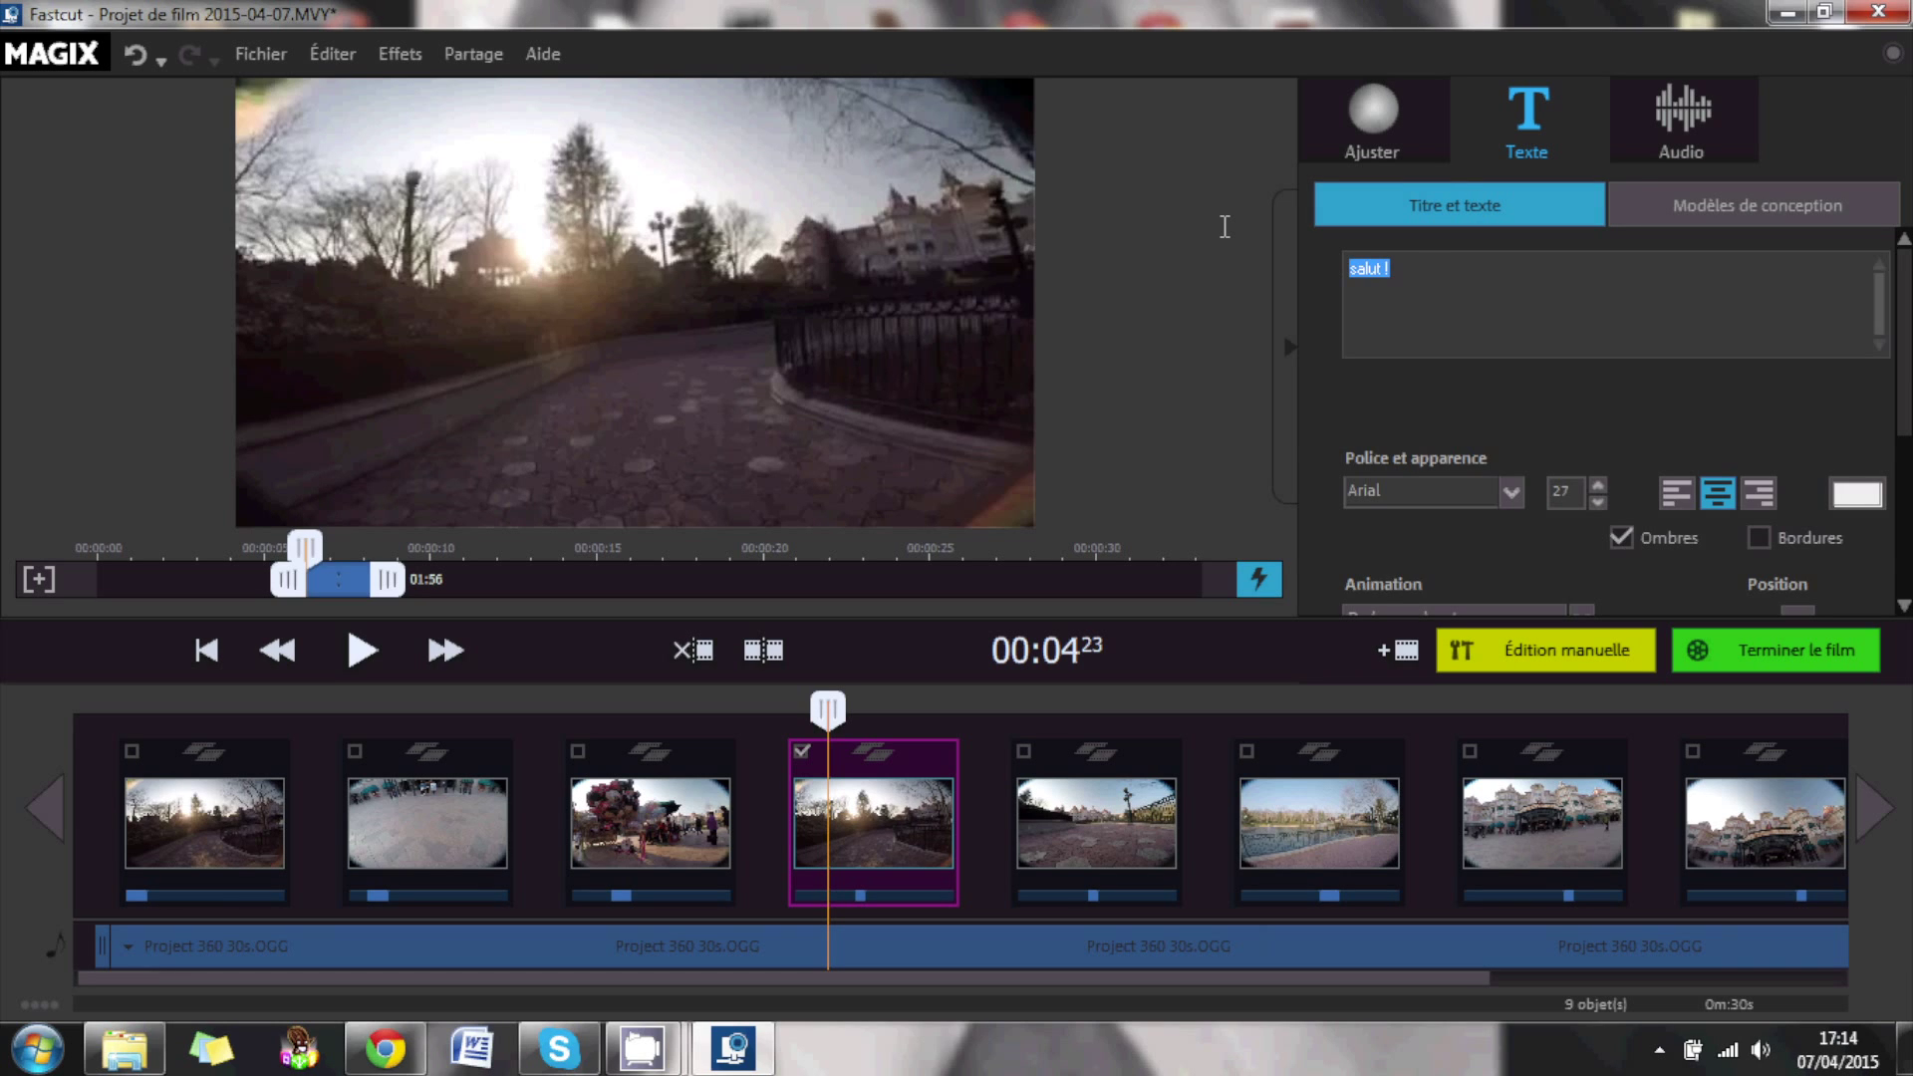
pyautogui.write('bonjour')
pyautogui.click(1511, 498)
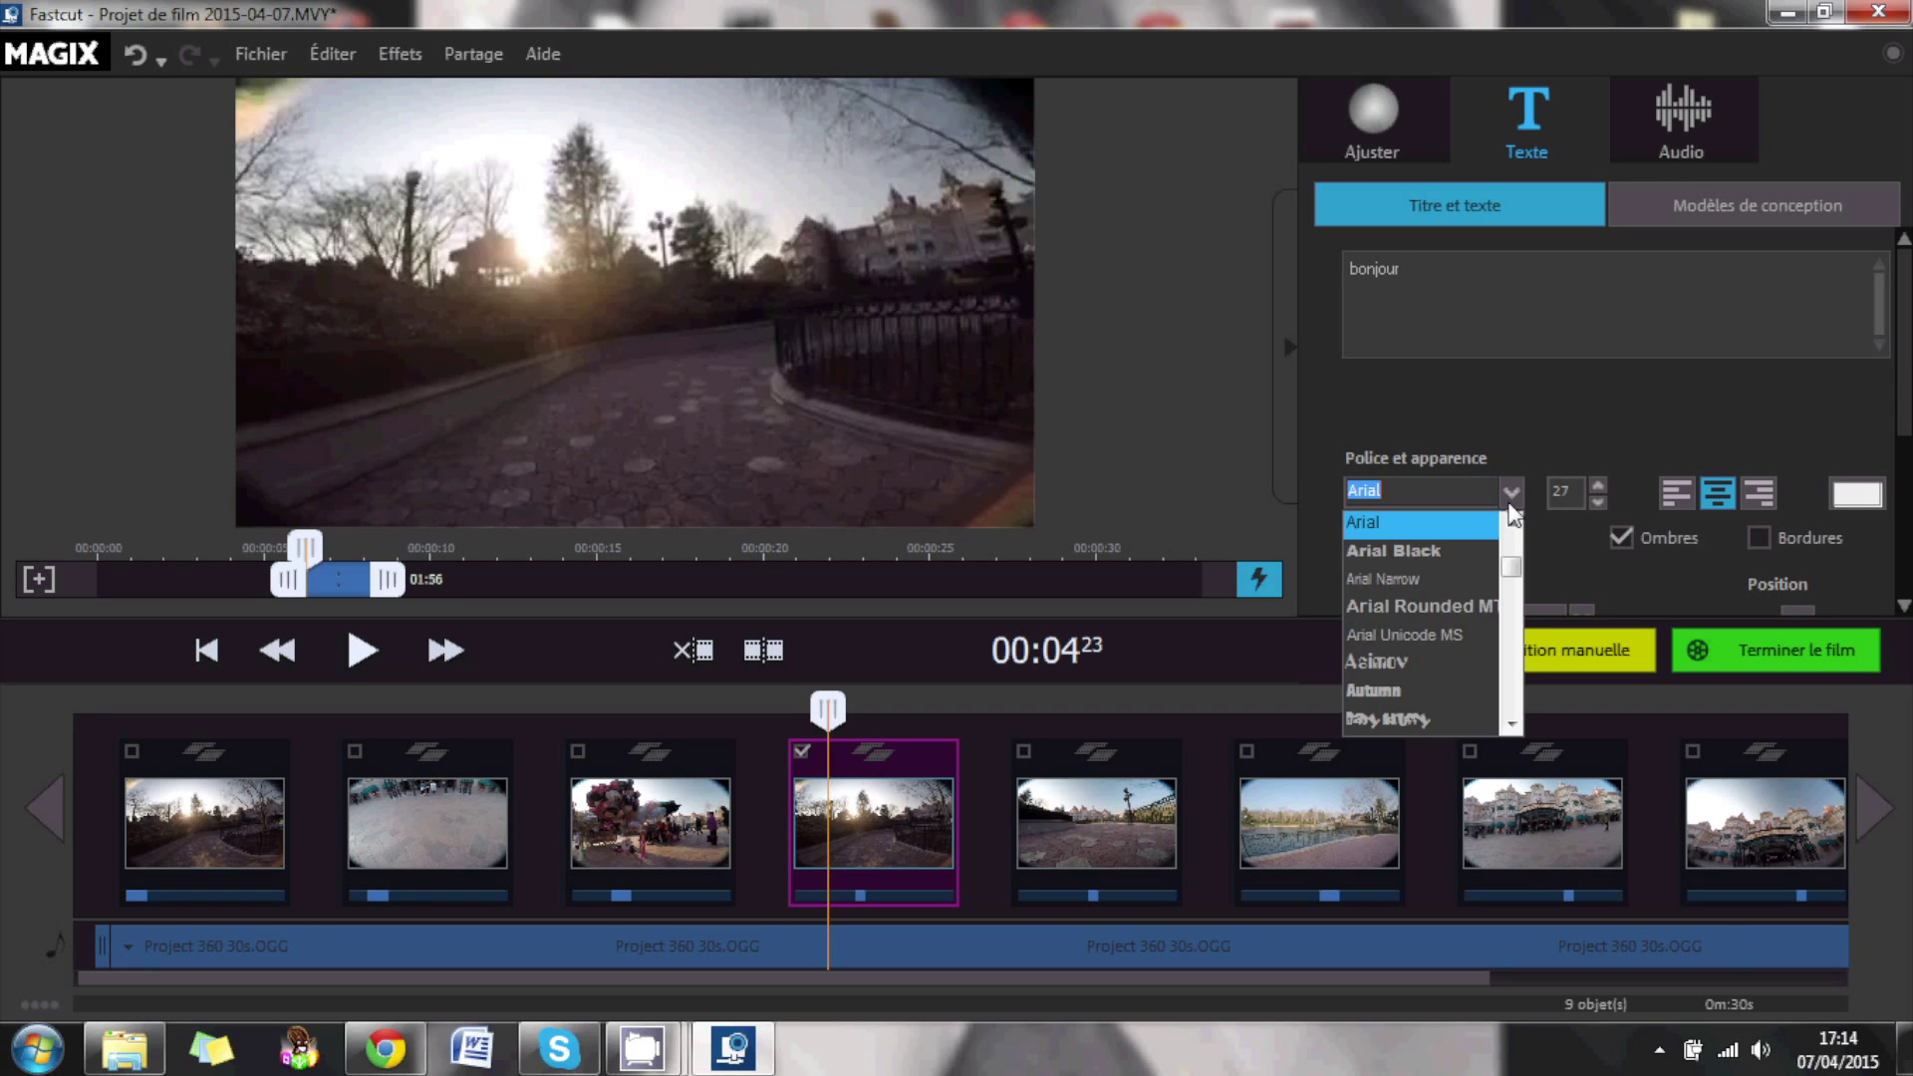
pyautogui.click(1435, 715)
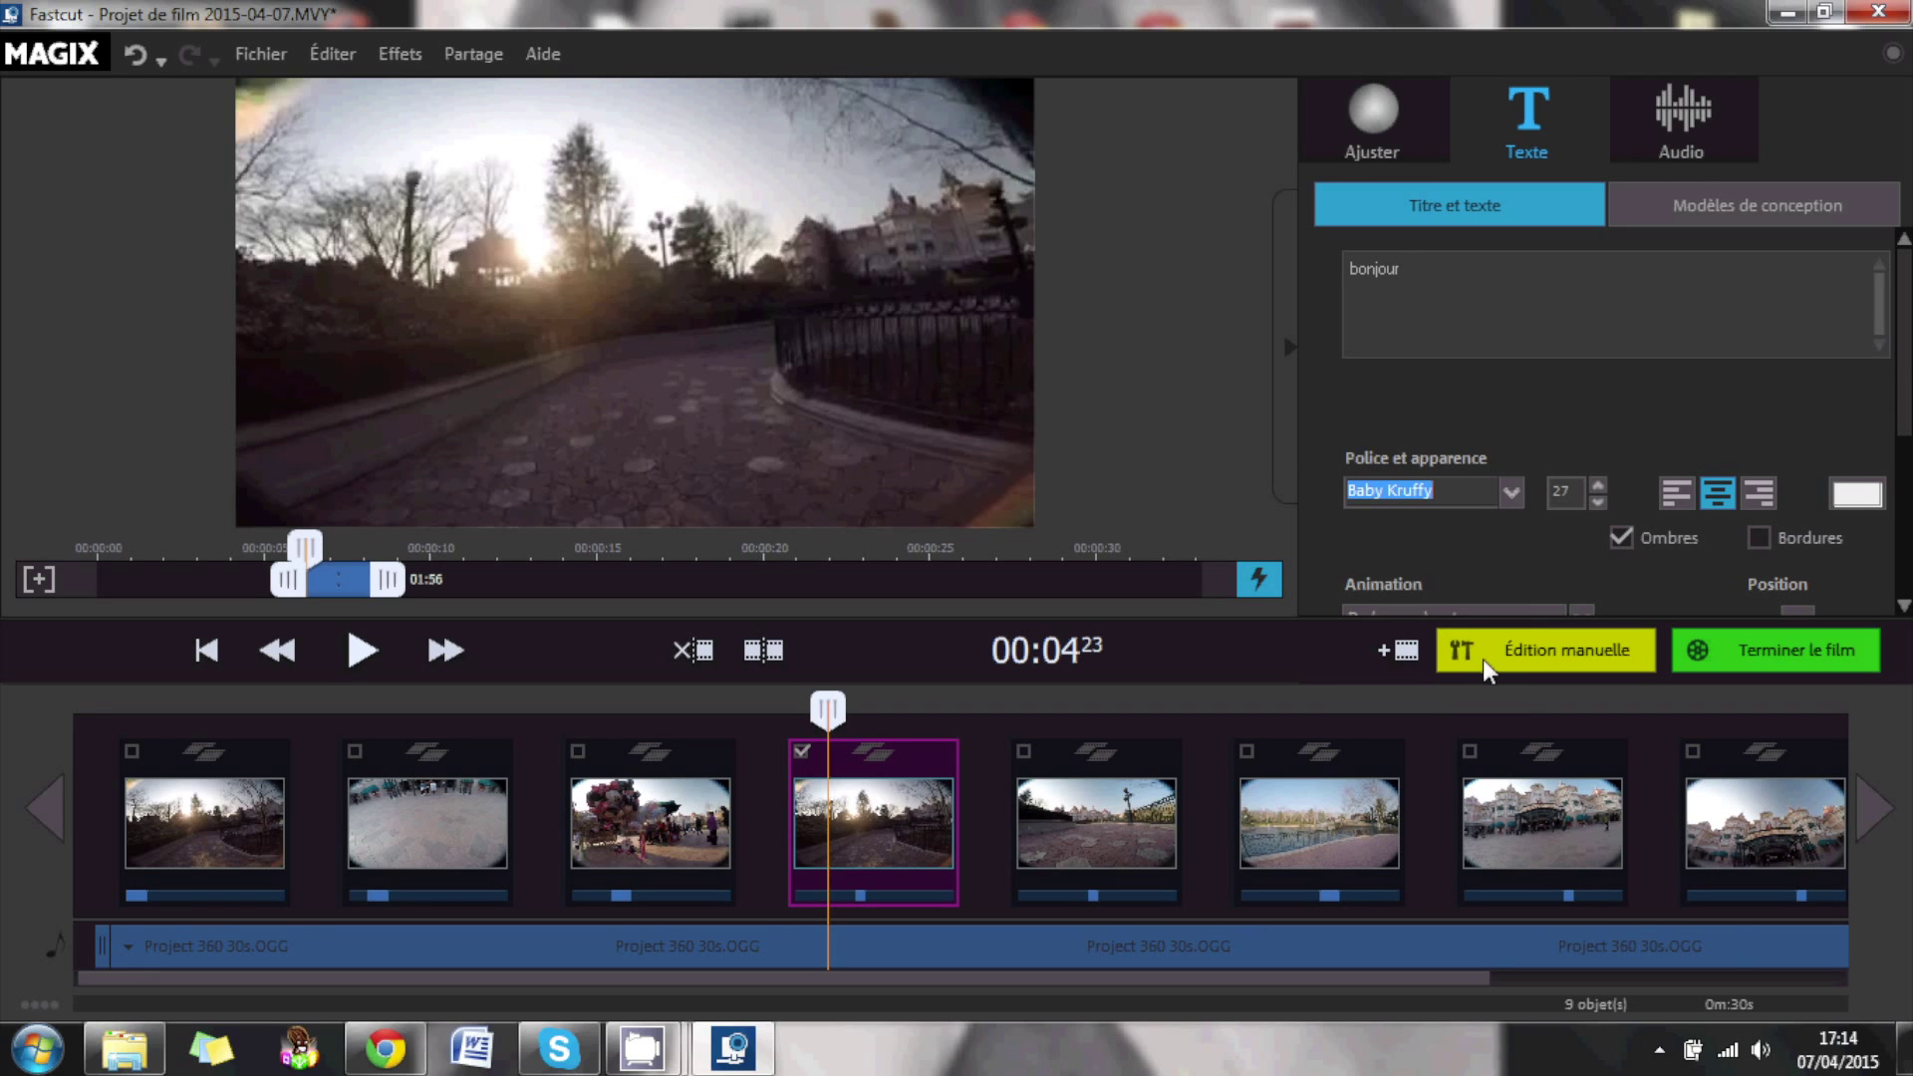
# Set the "bonjour" title's font size to 30, align the text left and enable Bordures.
pyautogui.click(1597, 483)
pyautogui.click(1597, 483)
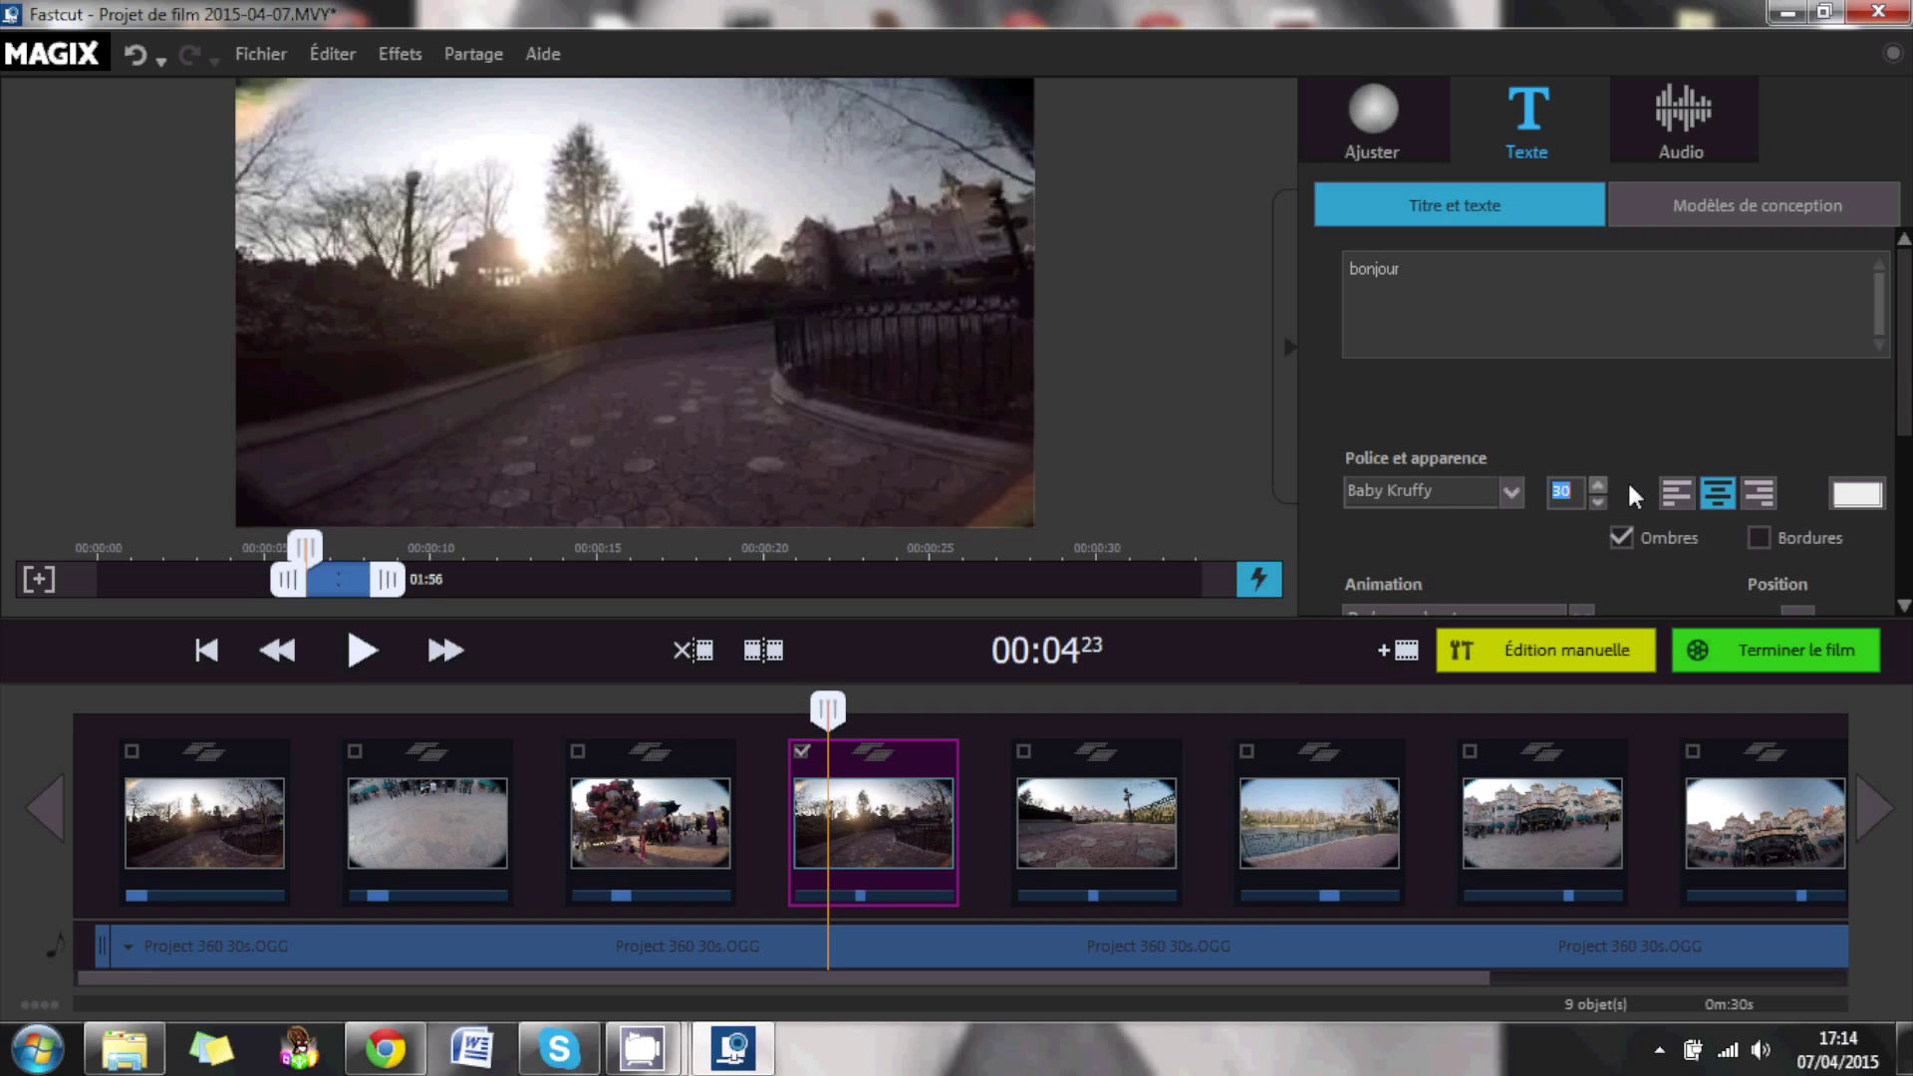
pyautogui.click(1695, 494)
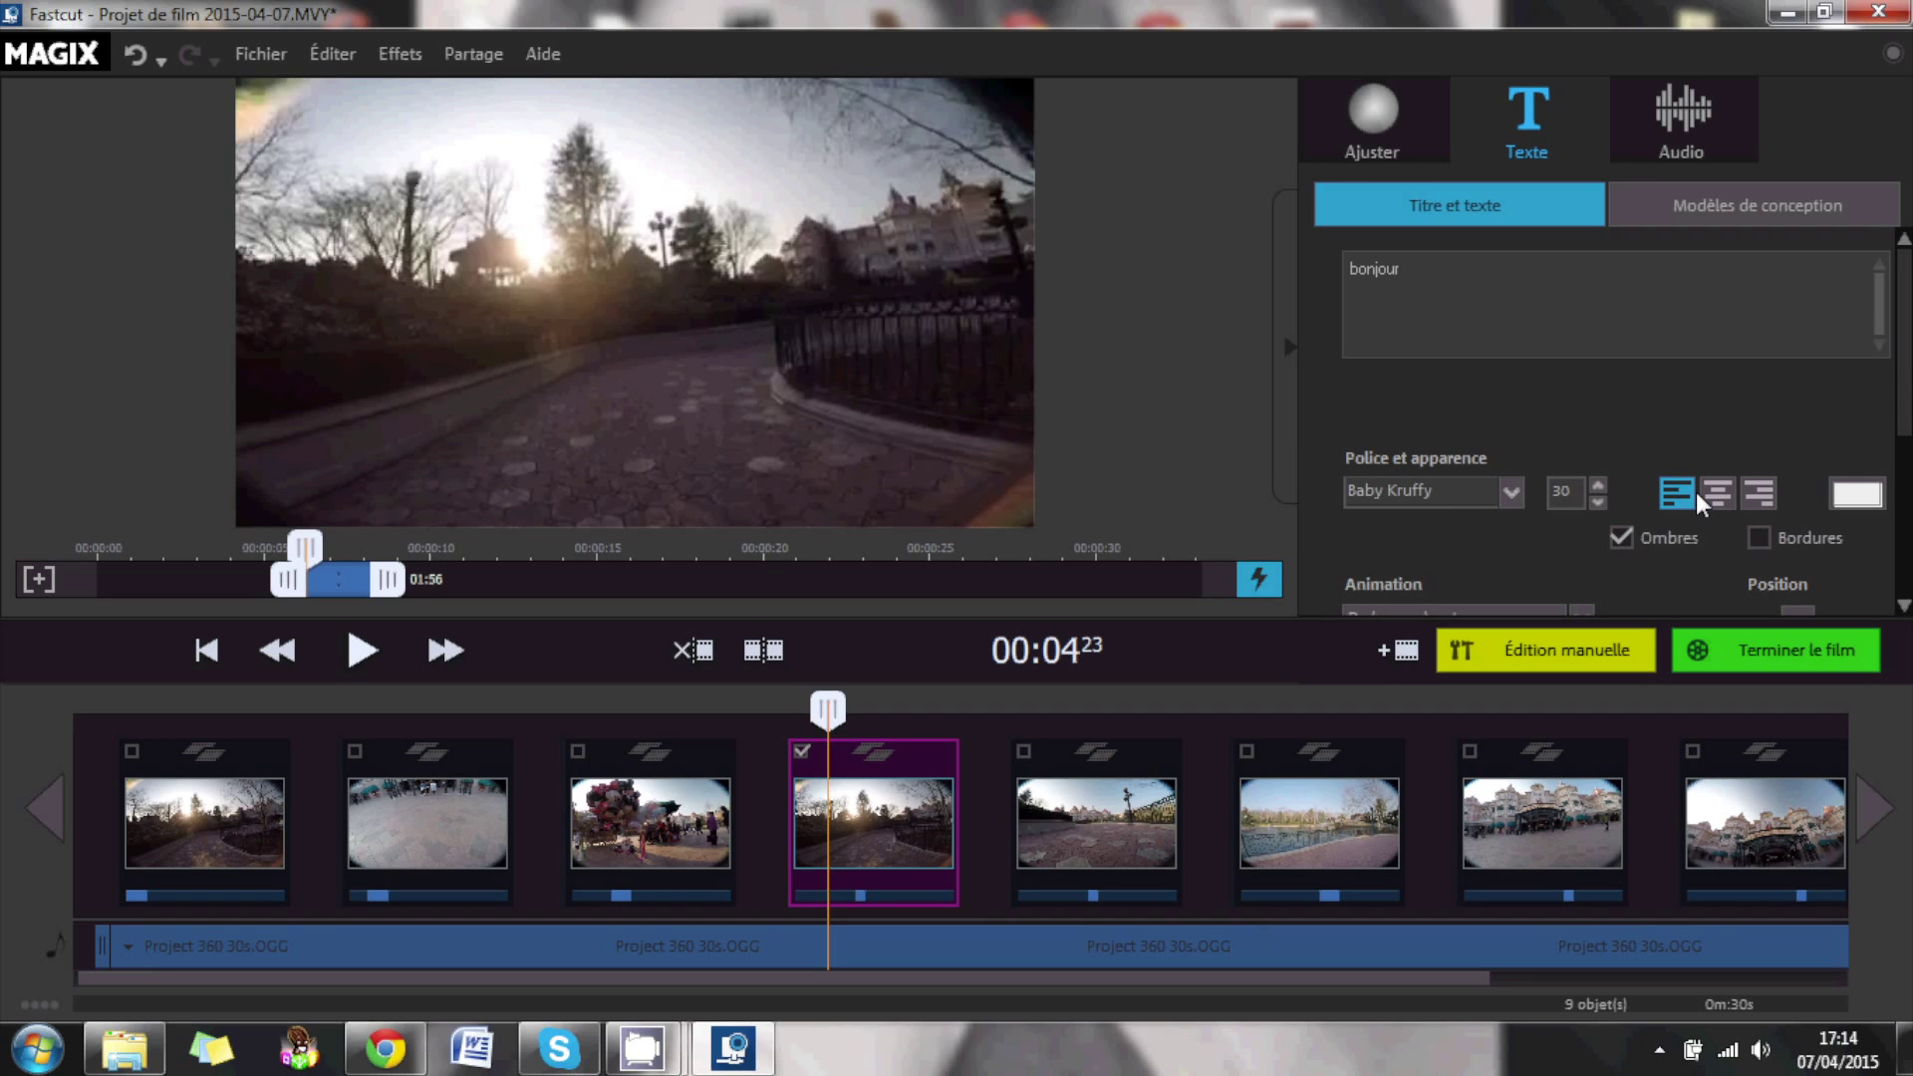
pyautogui.click(1781, 530)
# Set the title's animation to De haut en bas and its Afficher time to 1.4 s.
pyautogui.scroll(-4, 1630, 355)
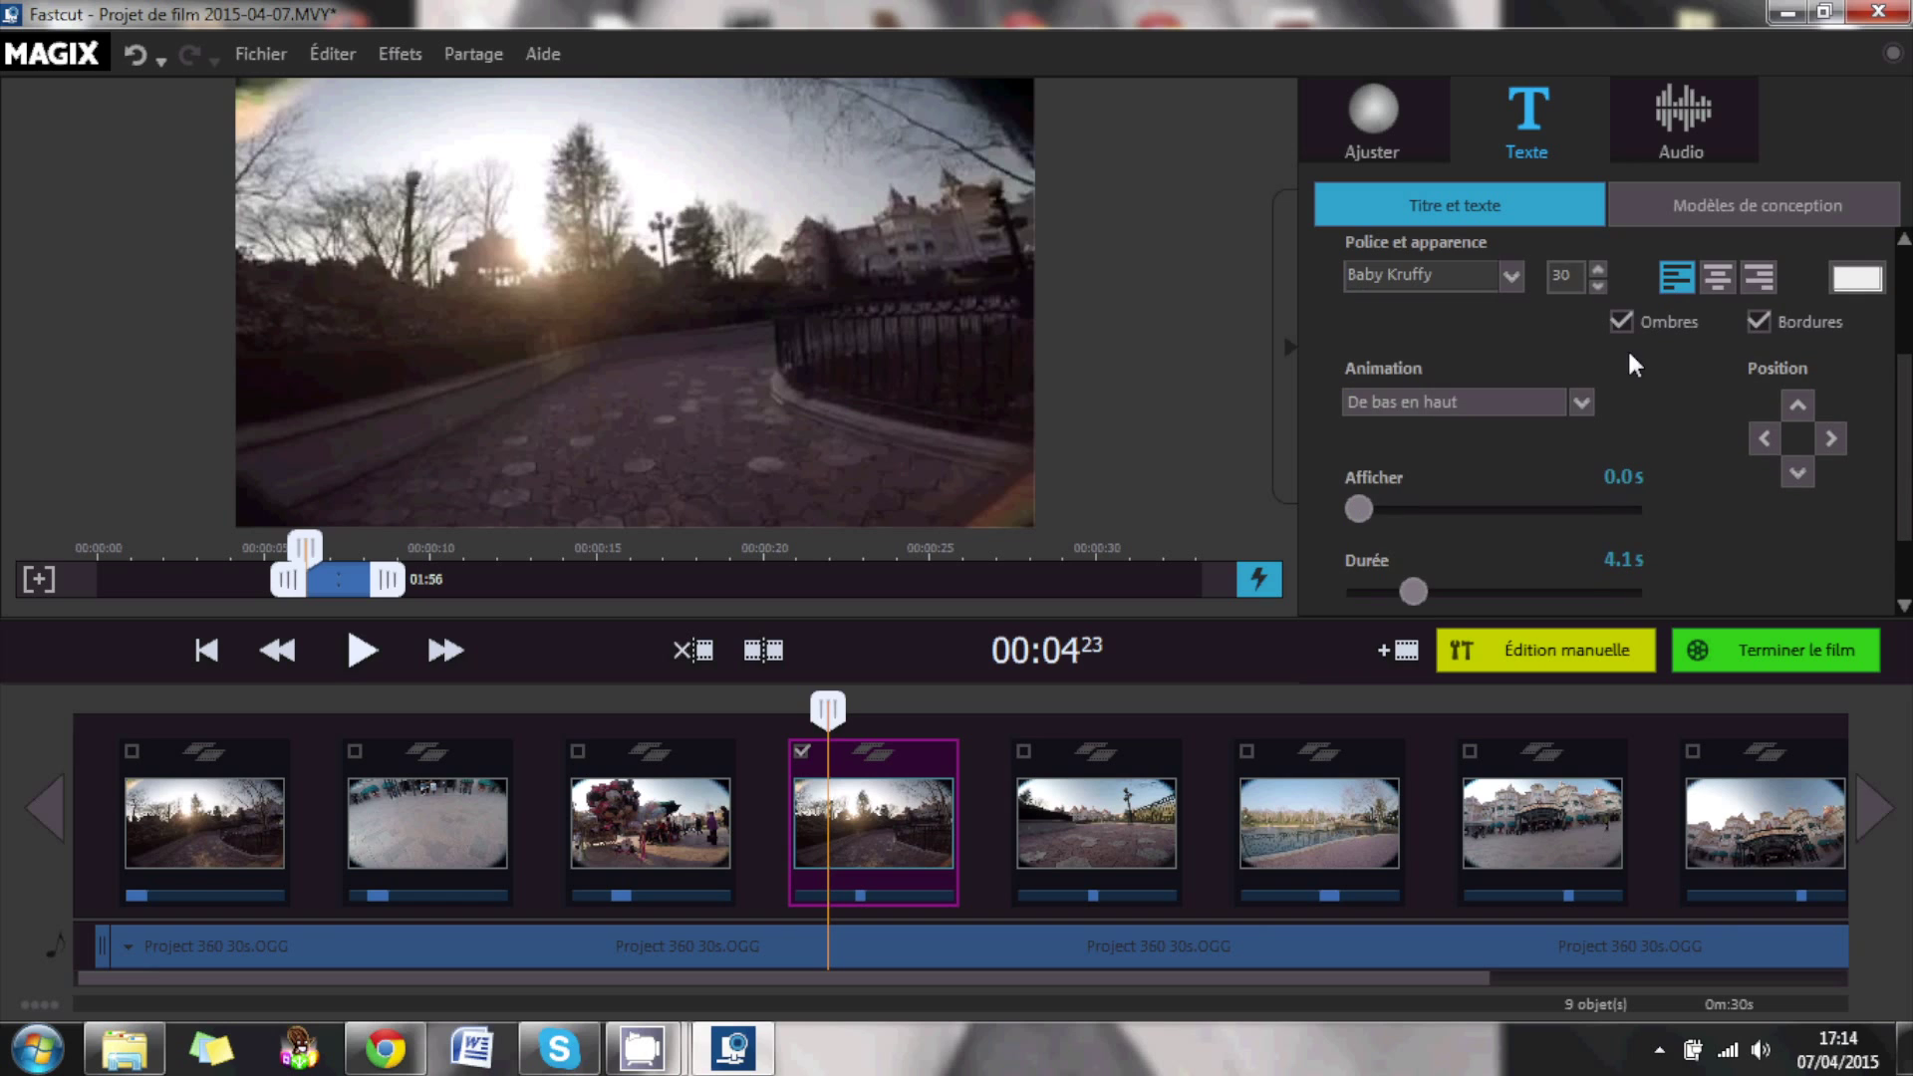
pyautogui.click(1580, 398)
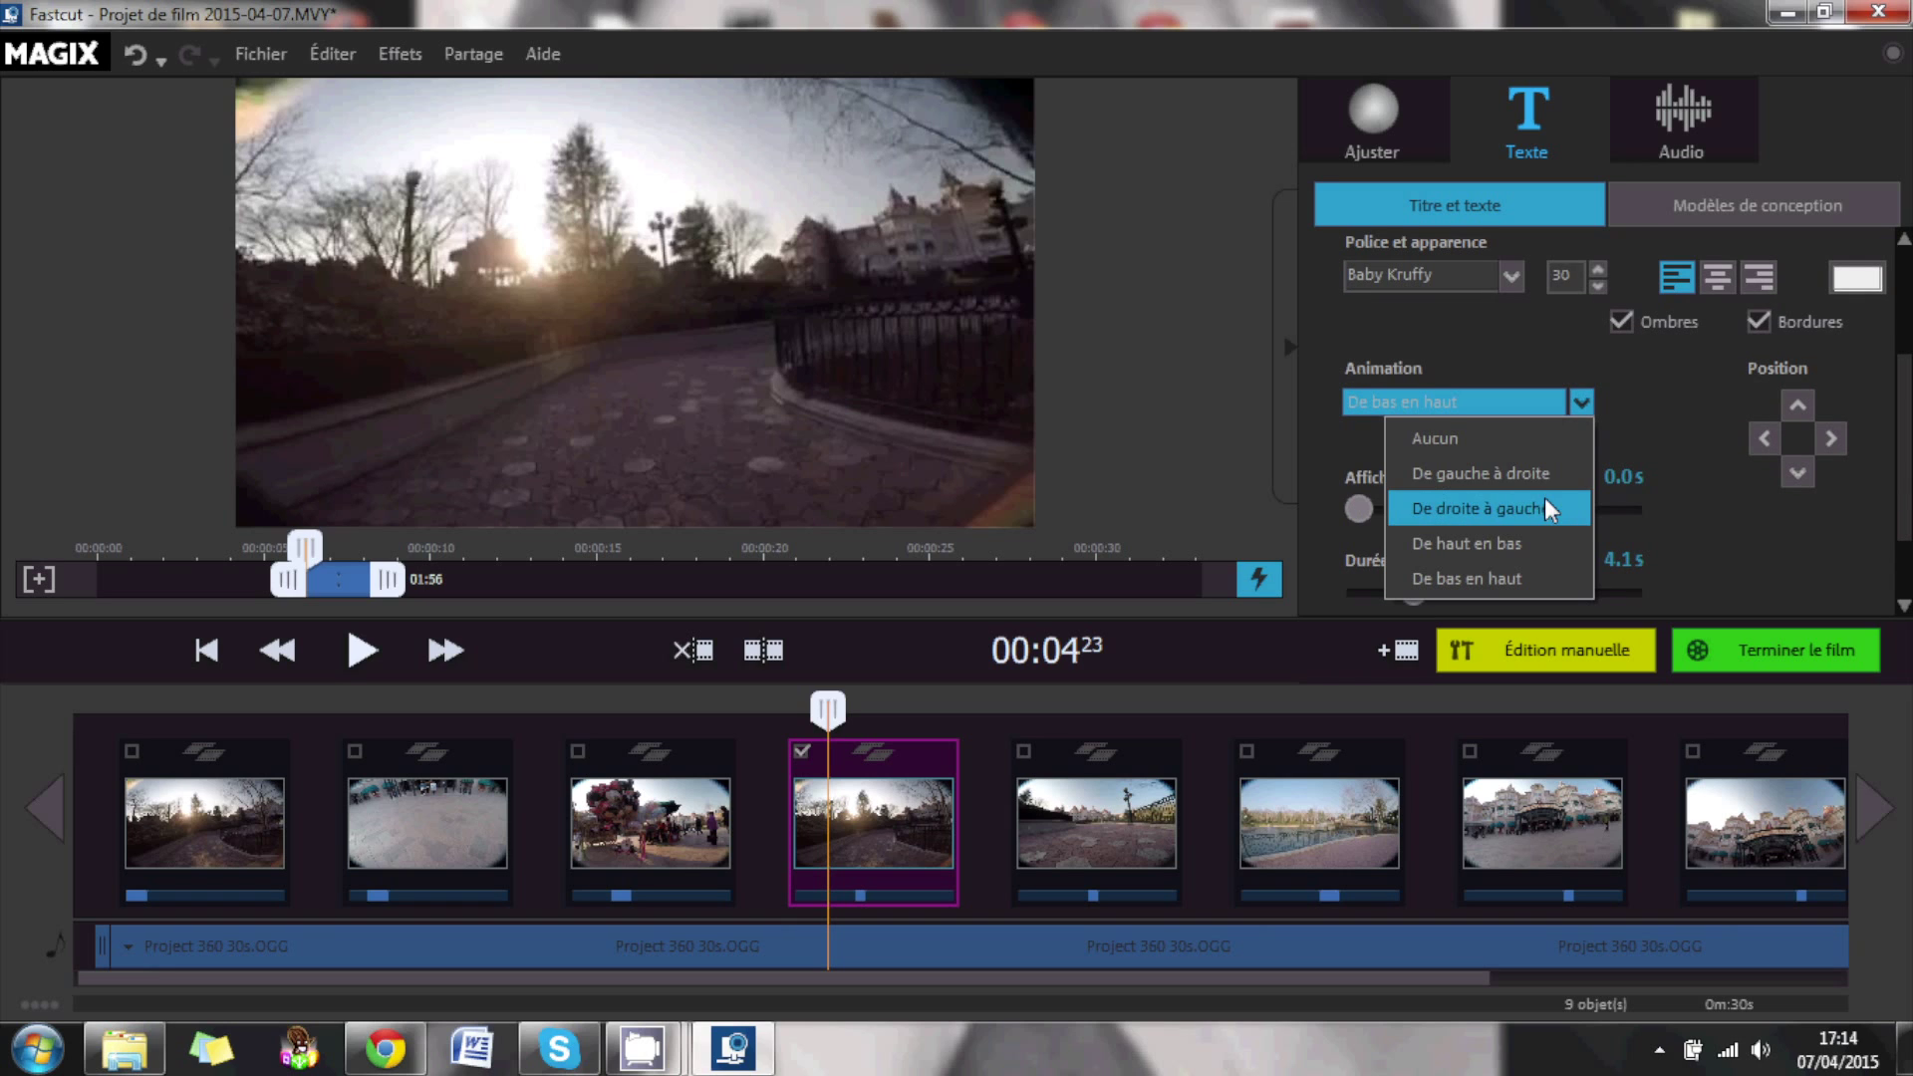
pyautogui.click(1530, 542)
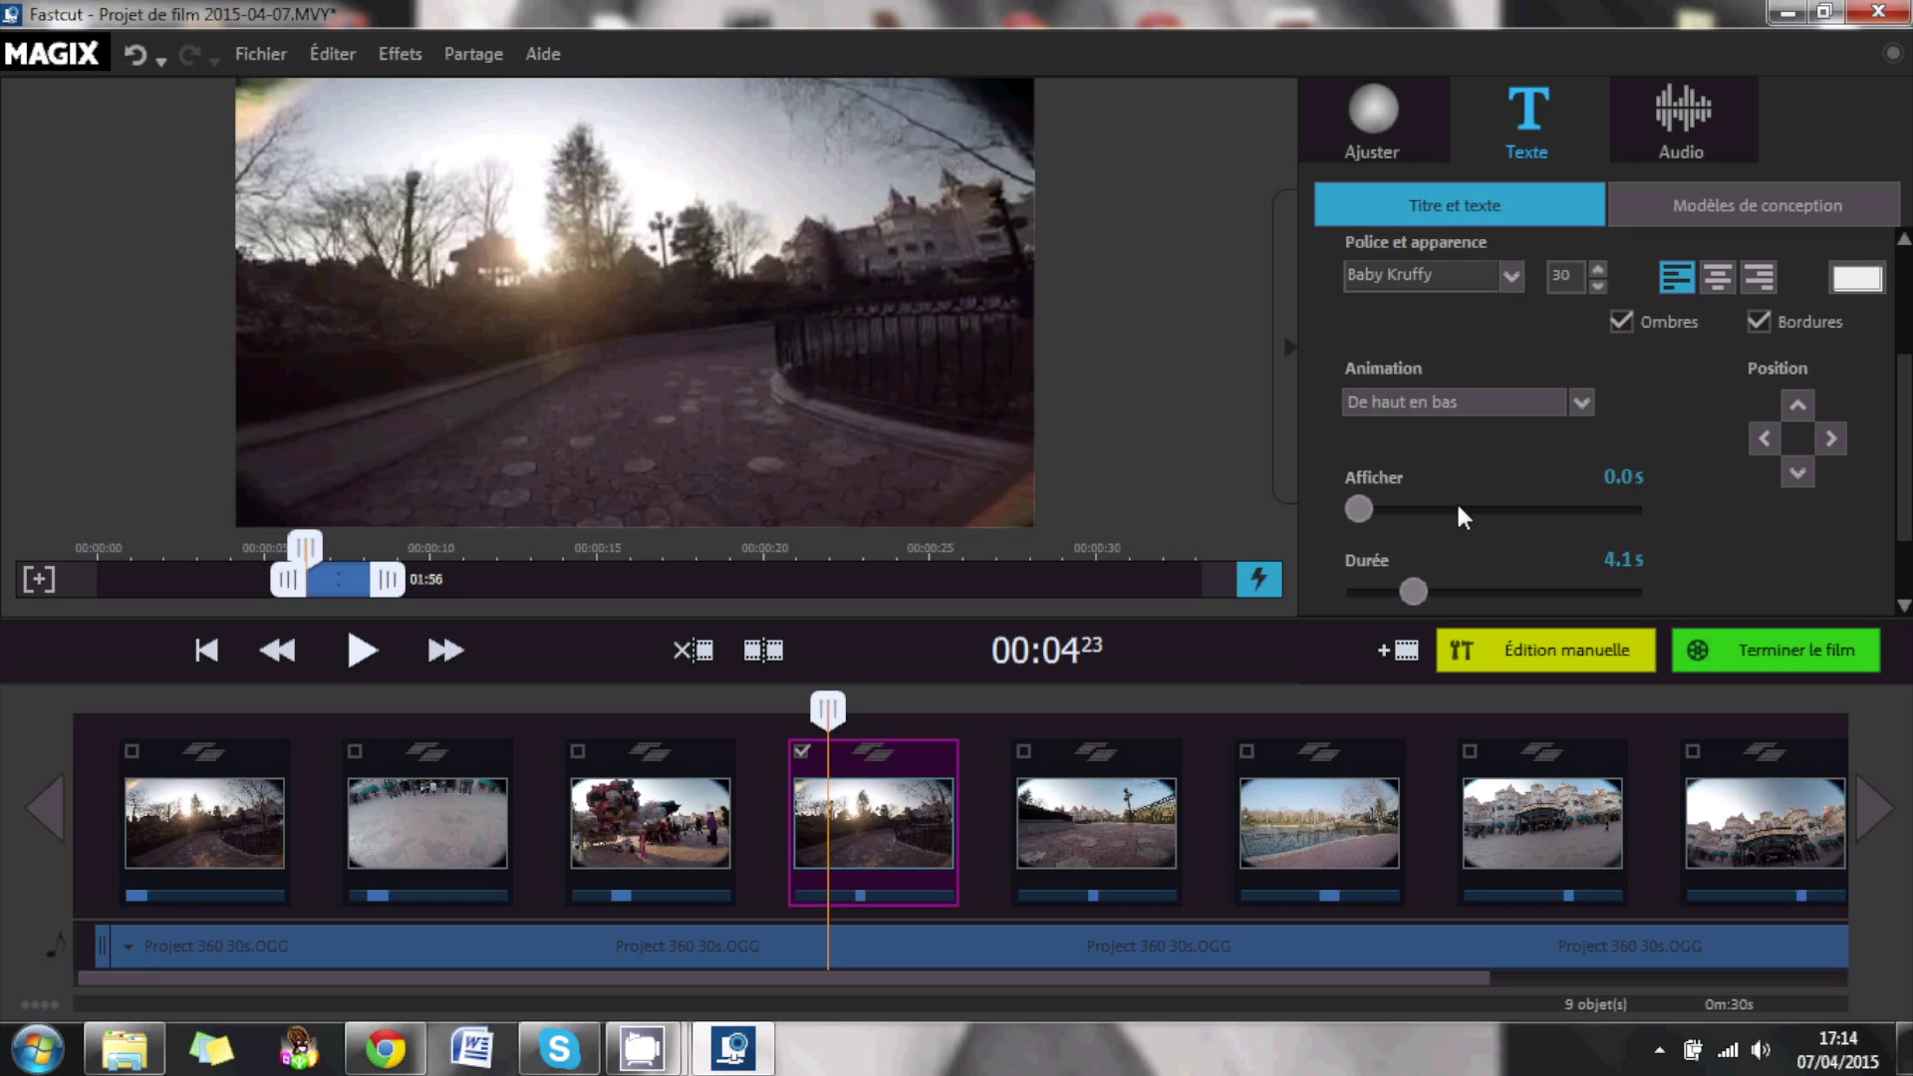
pyautogui.moveTo(1366, 506); pyautogui.dragTo(1457, 511)
pyautogui.scroll(-2, 1909, 436)
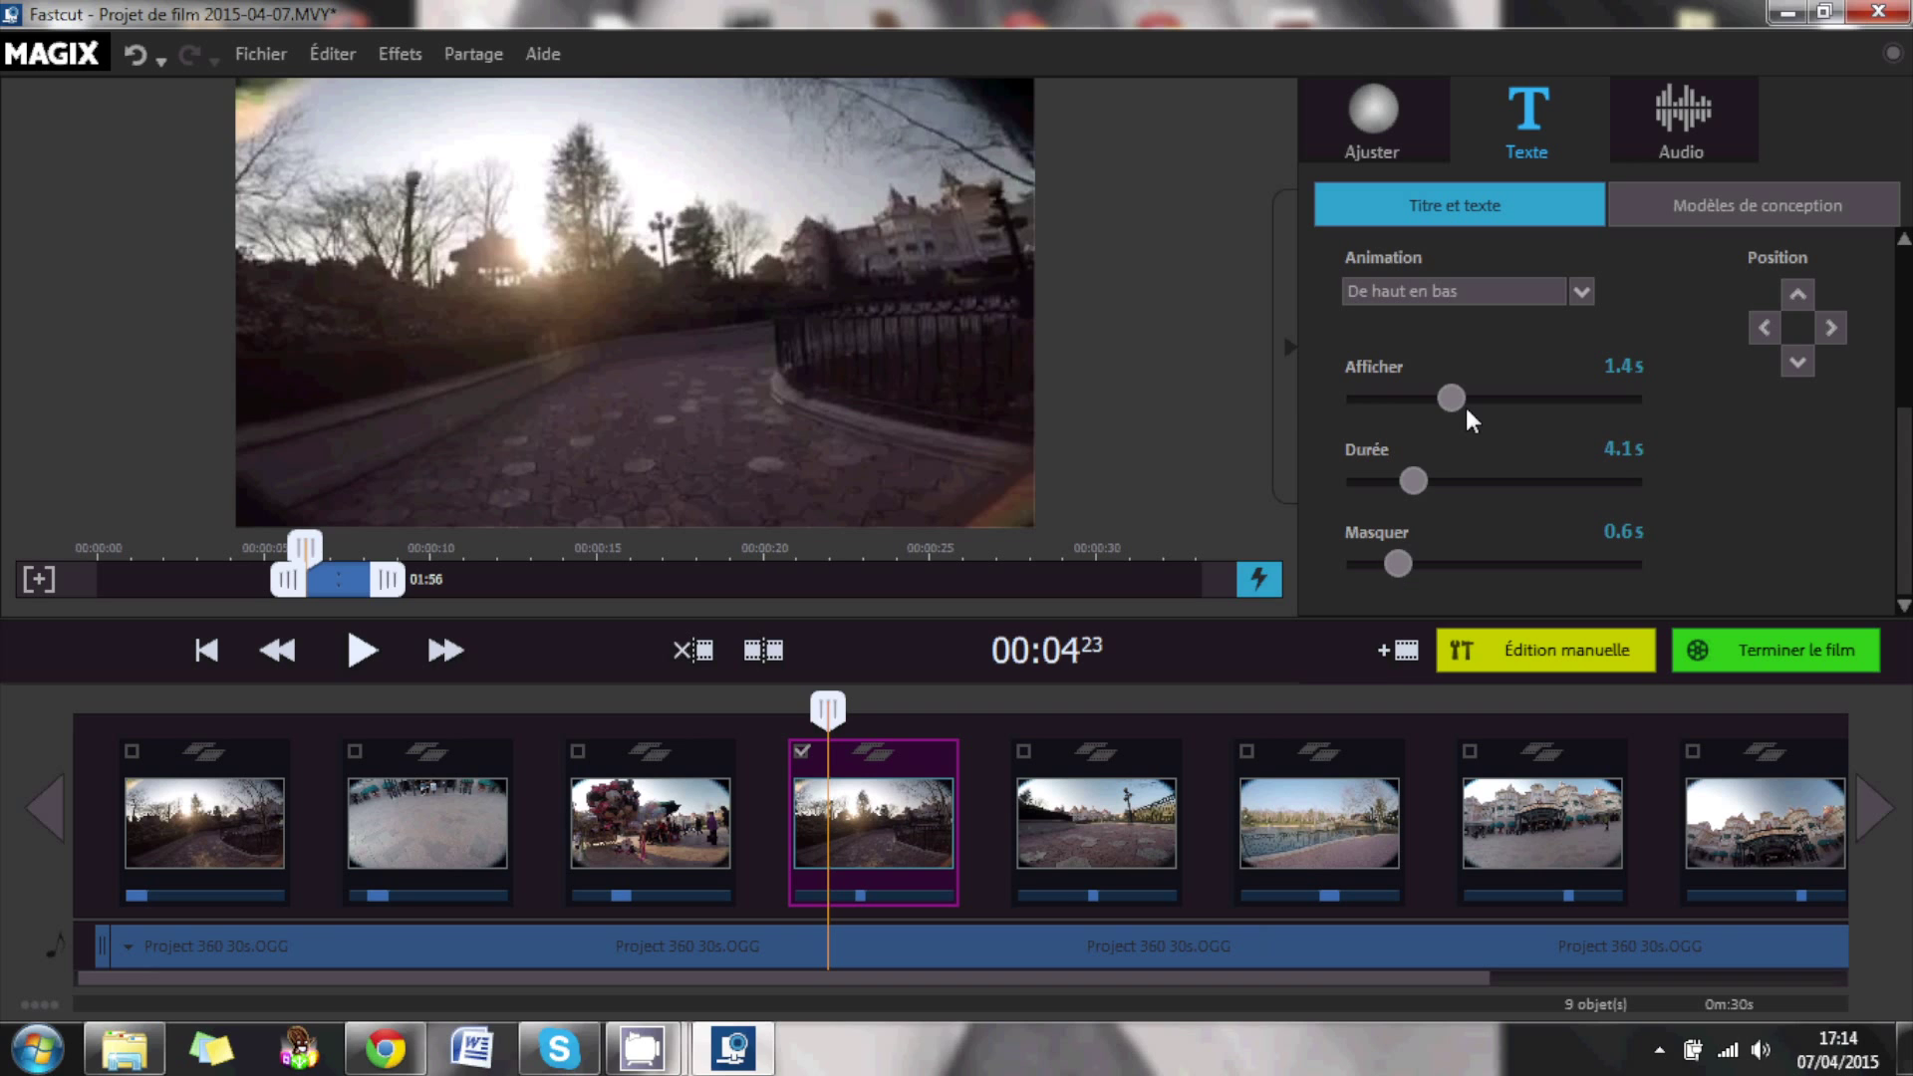
# Try the Défilement de texte 3D title template on the fourth clip and preview it.
pyautogui.click(1682, 211)
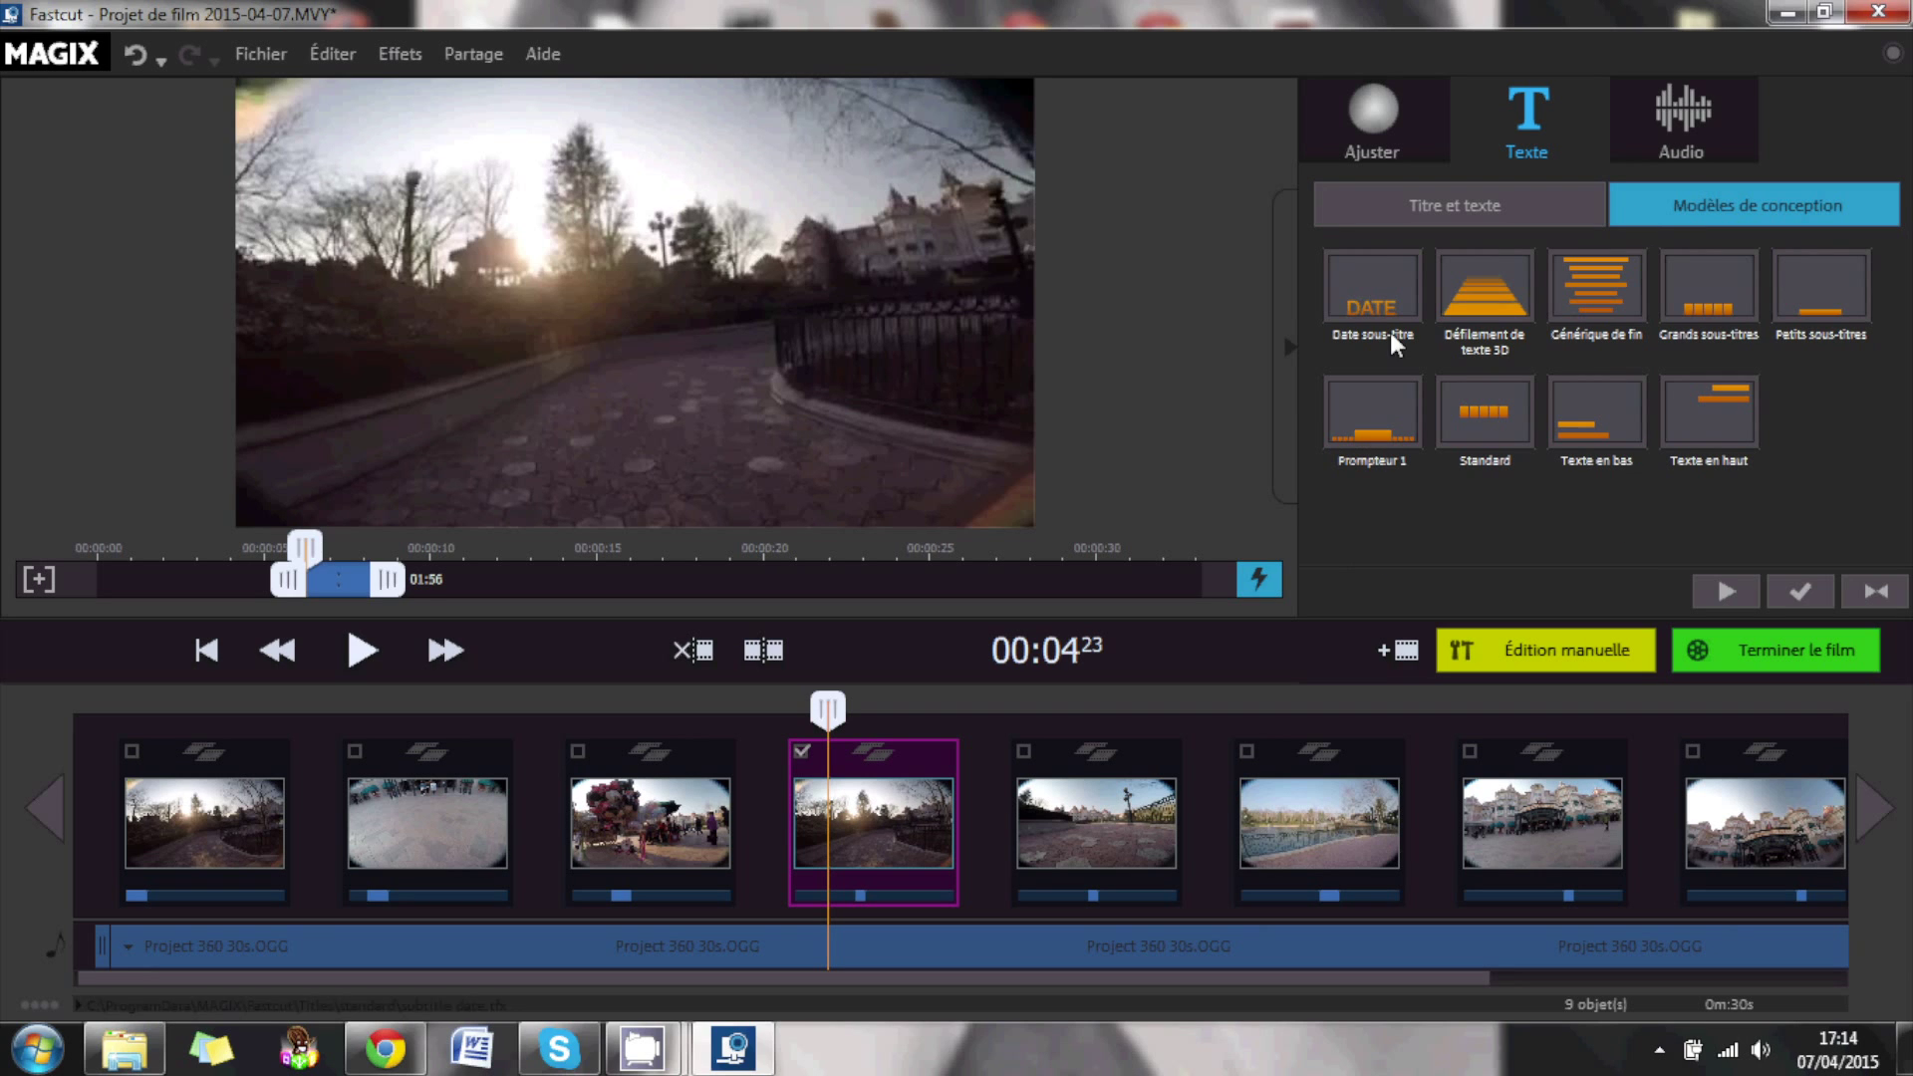
pyautogui.click(1484, 295)
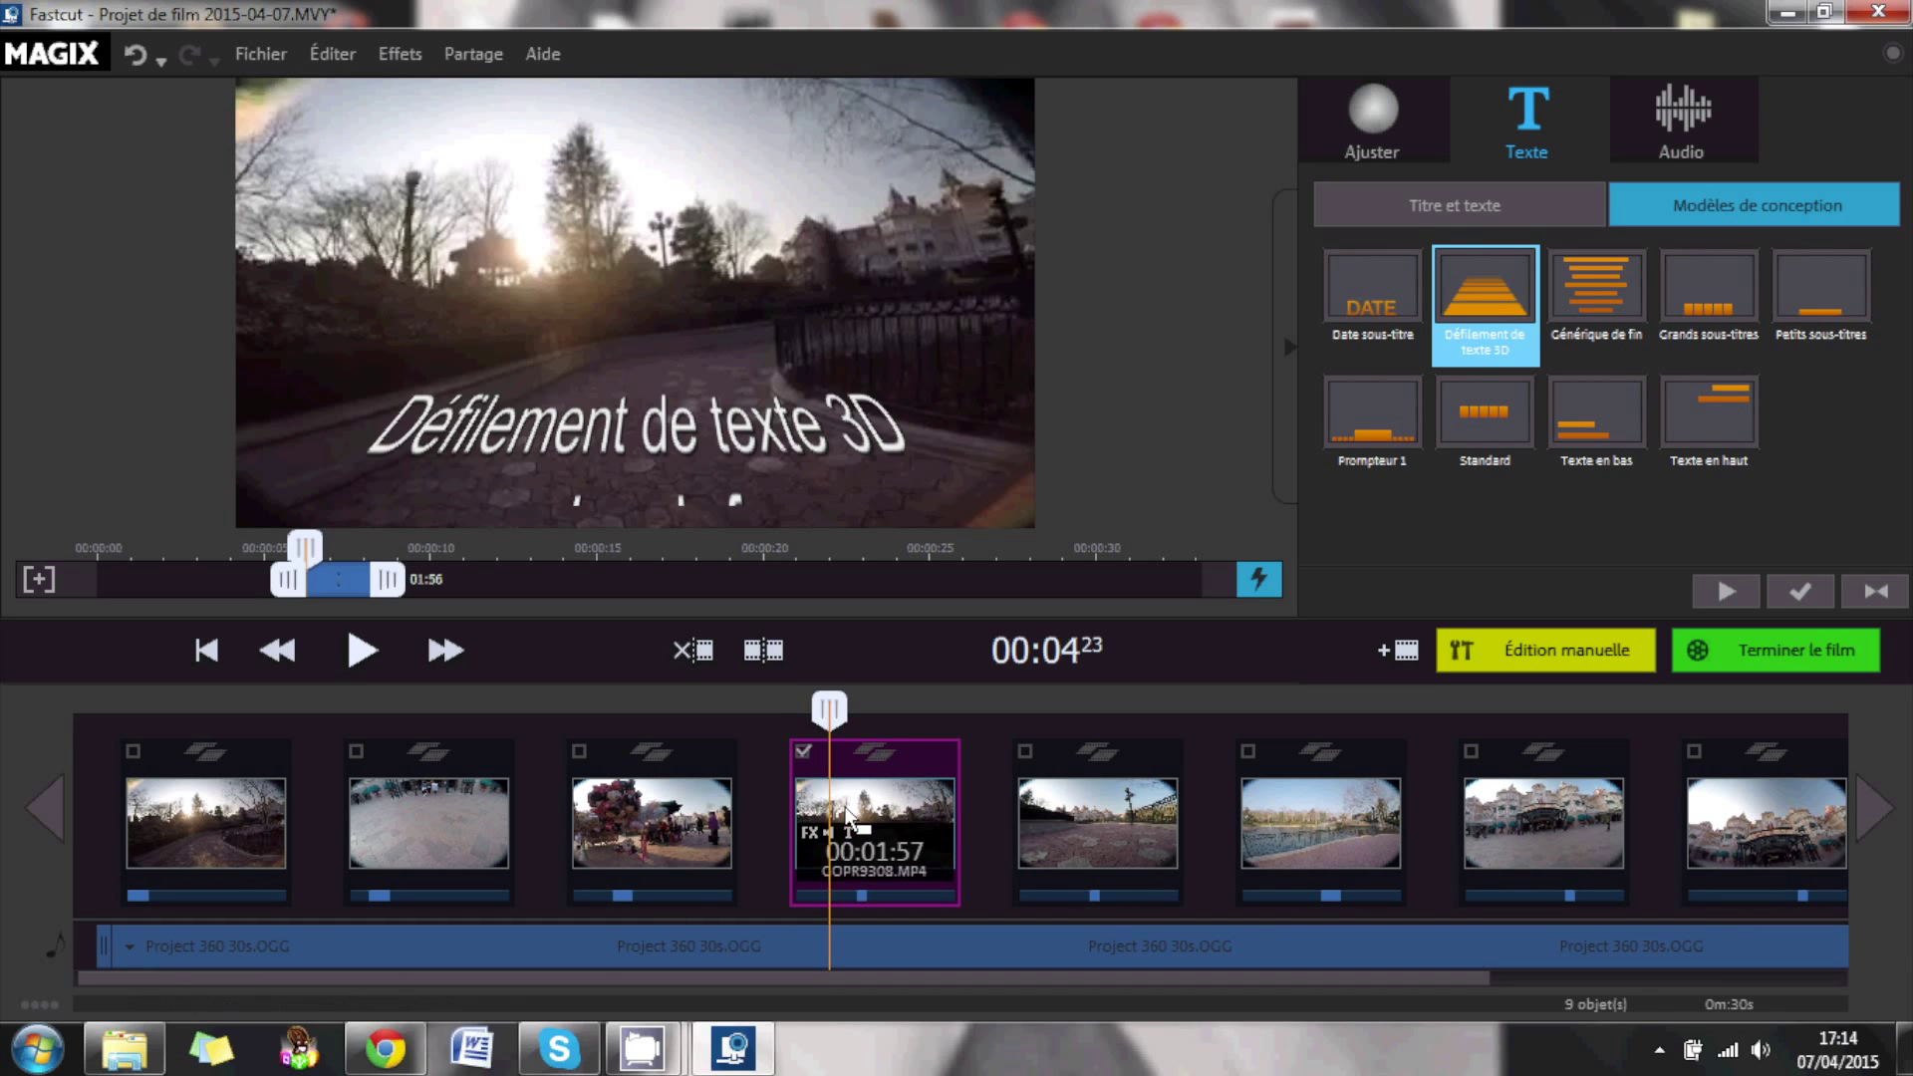
pyautogui.click(375, 638)
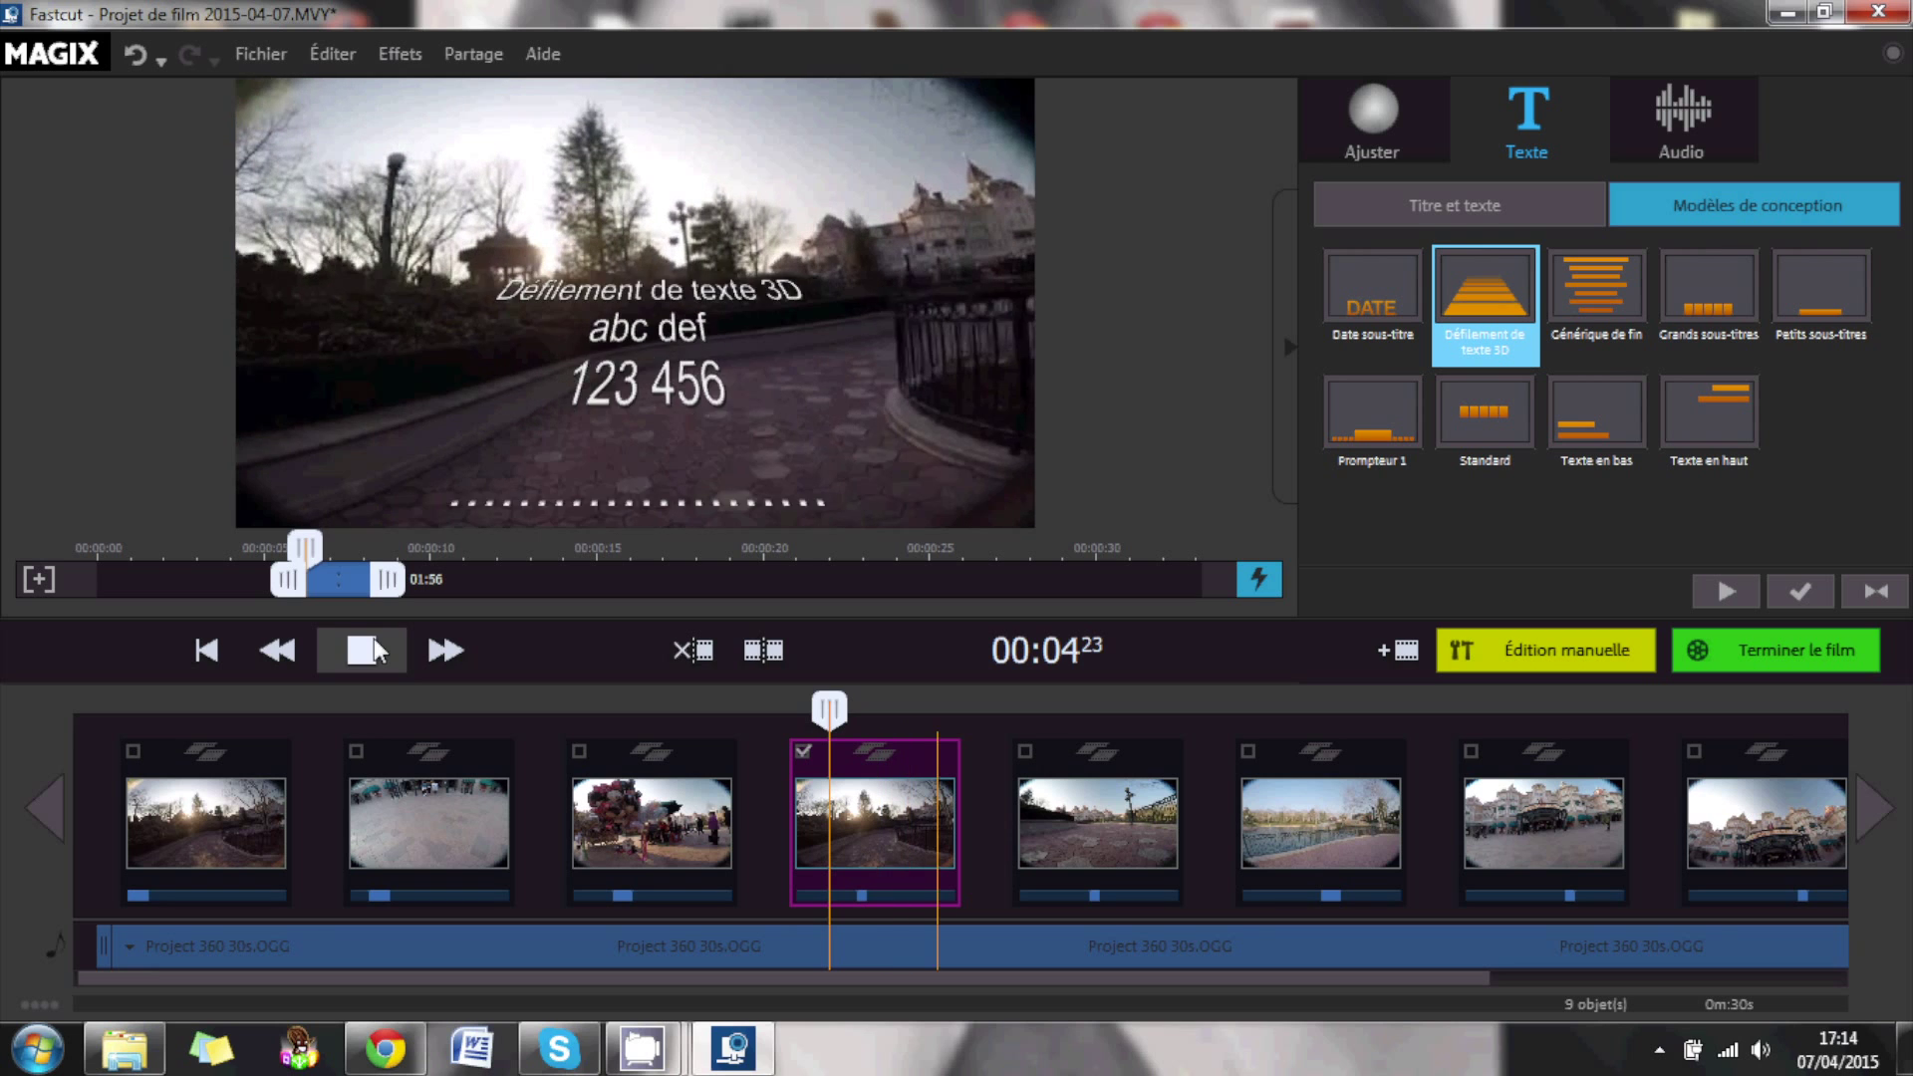
pyautogui.click(374, 638)
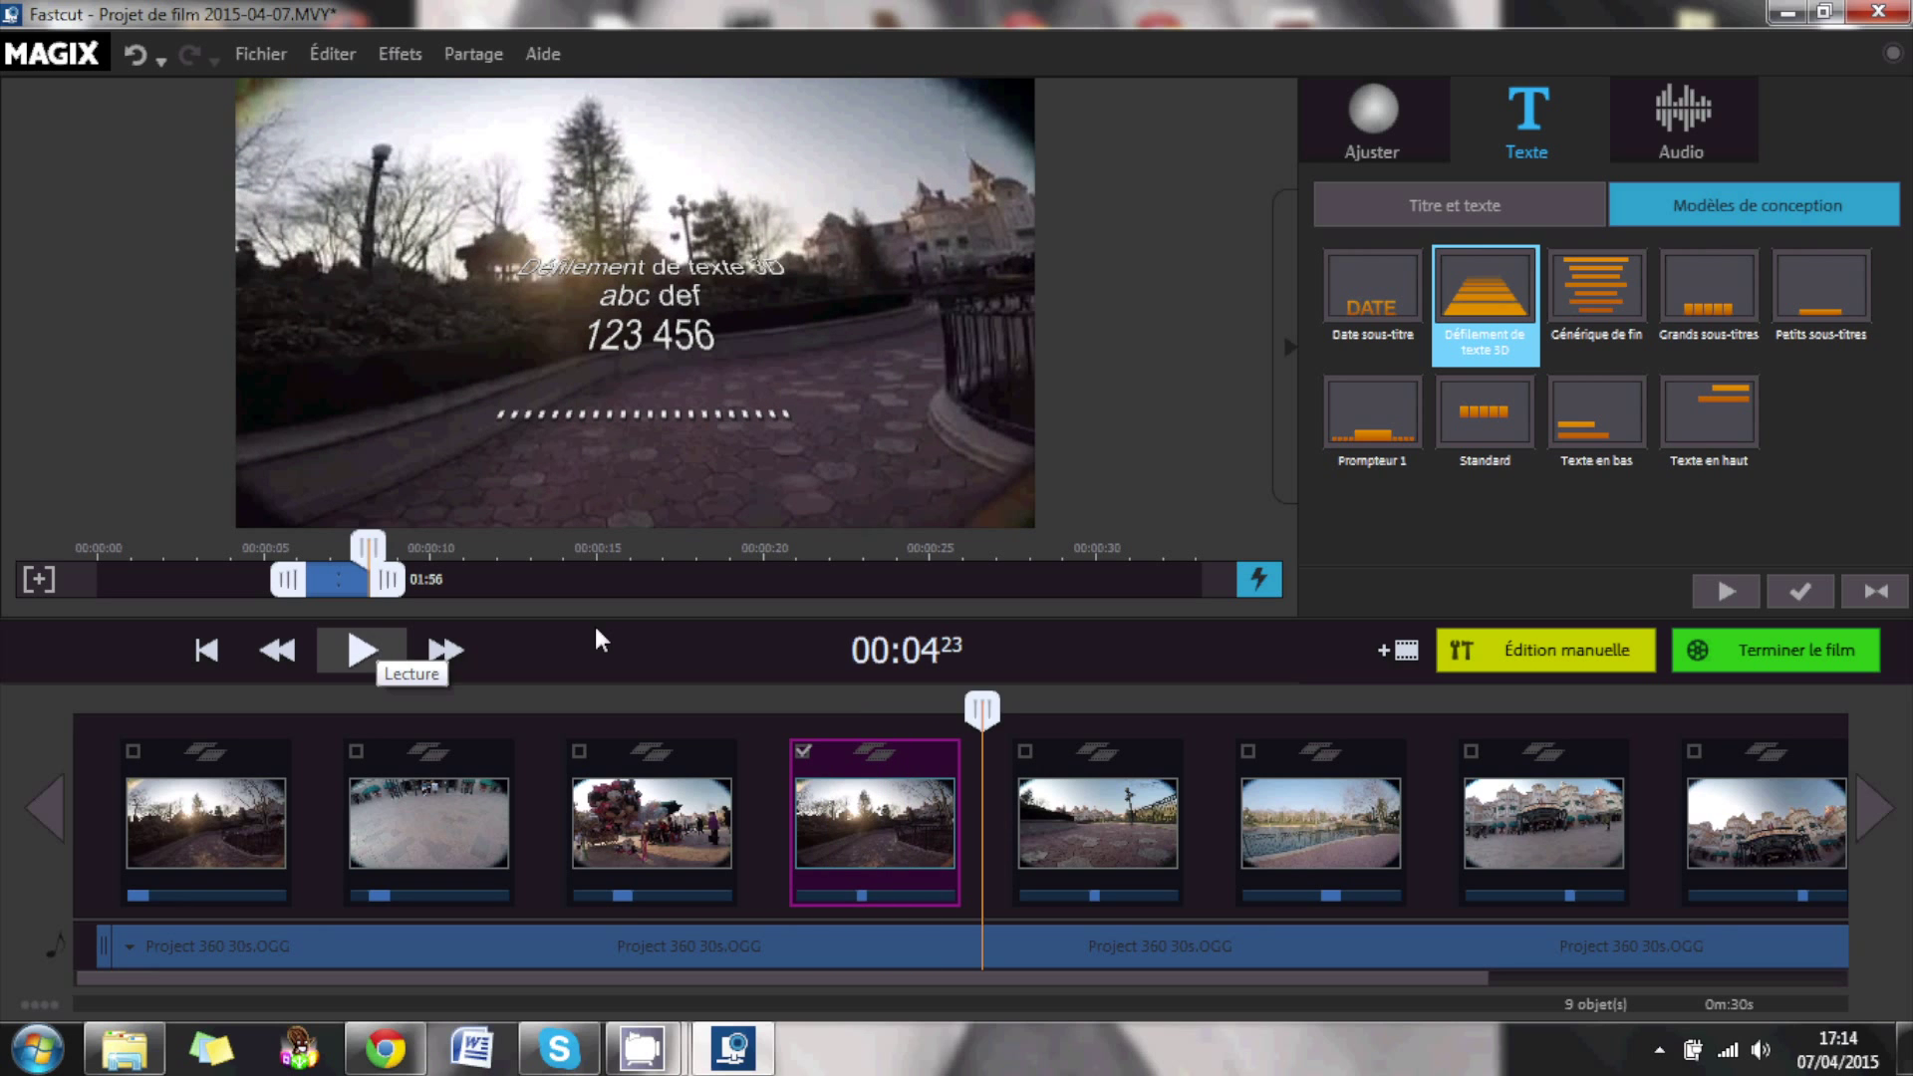
# Bring the playhead back over the fourth clip and remove its 3D scrolling title by resetting the title templates.
pyautogui.click(1501, 205)
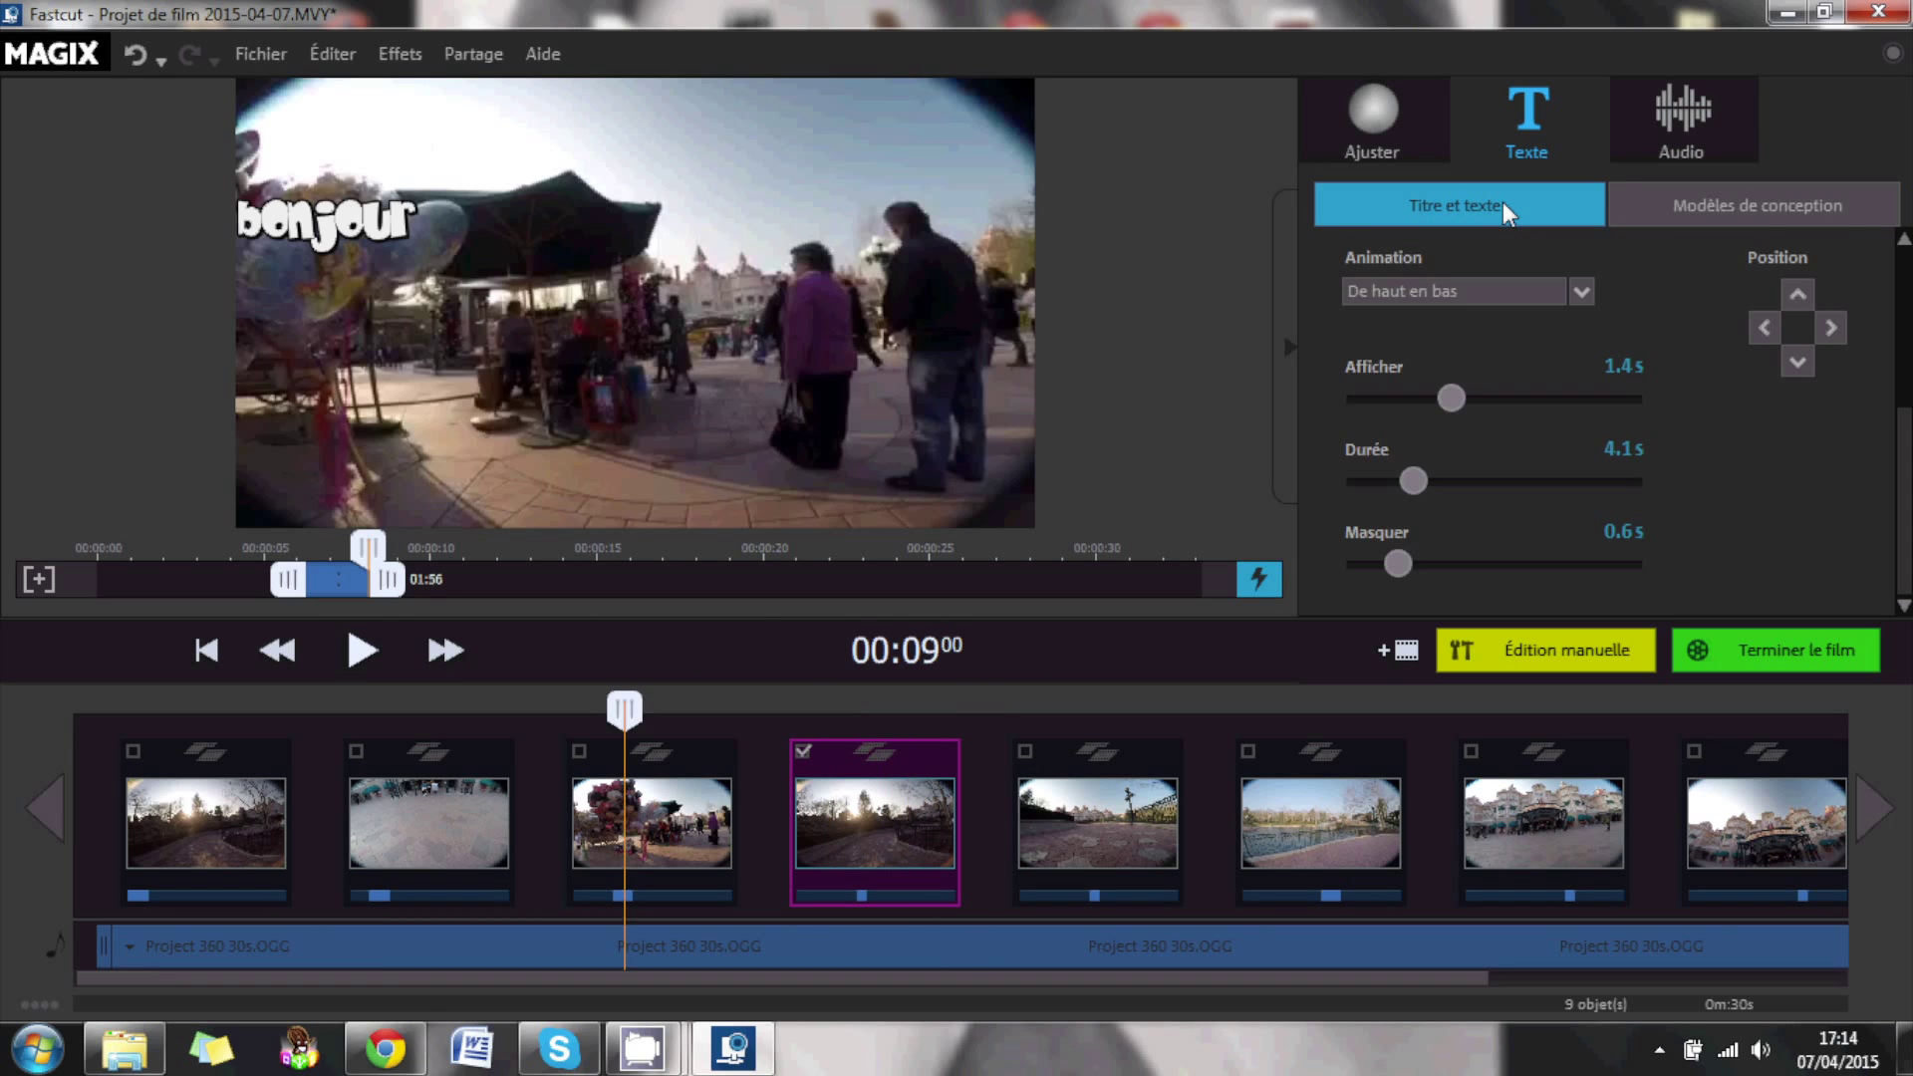
pyautogui.moveTo(1901, 438); pyautogui.dragTo(1900, 259)
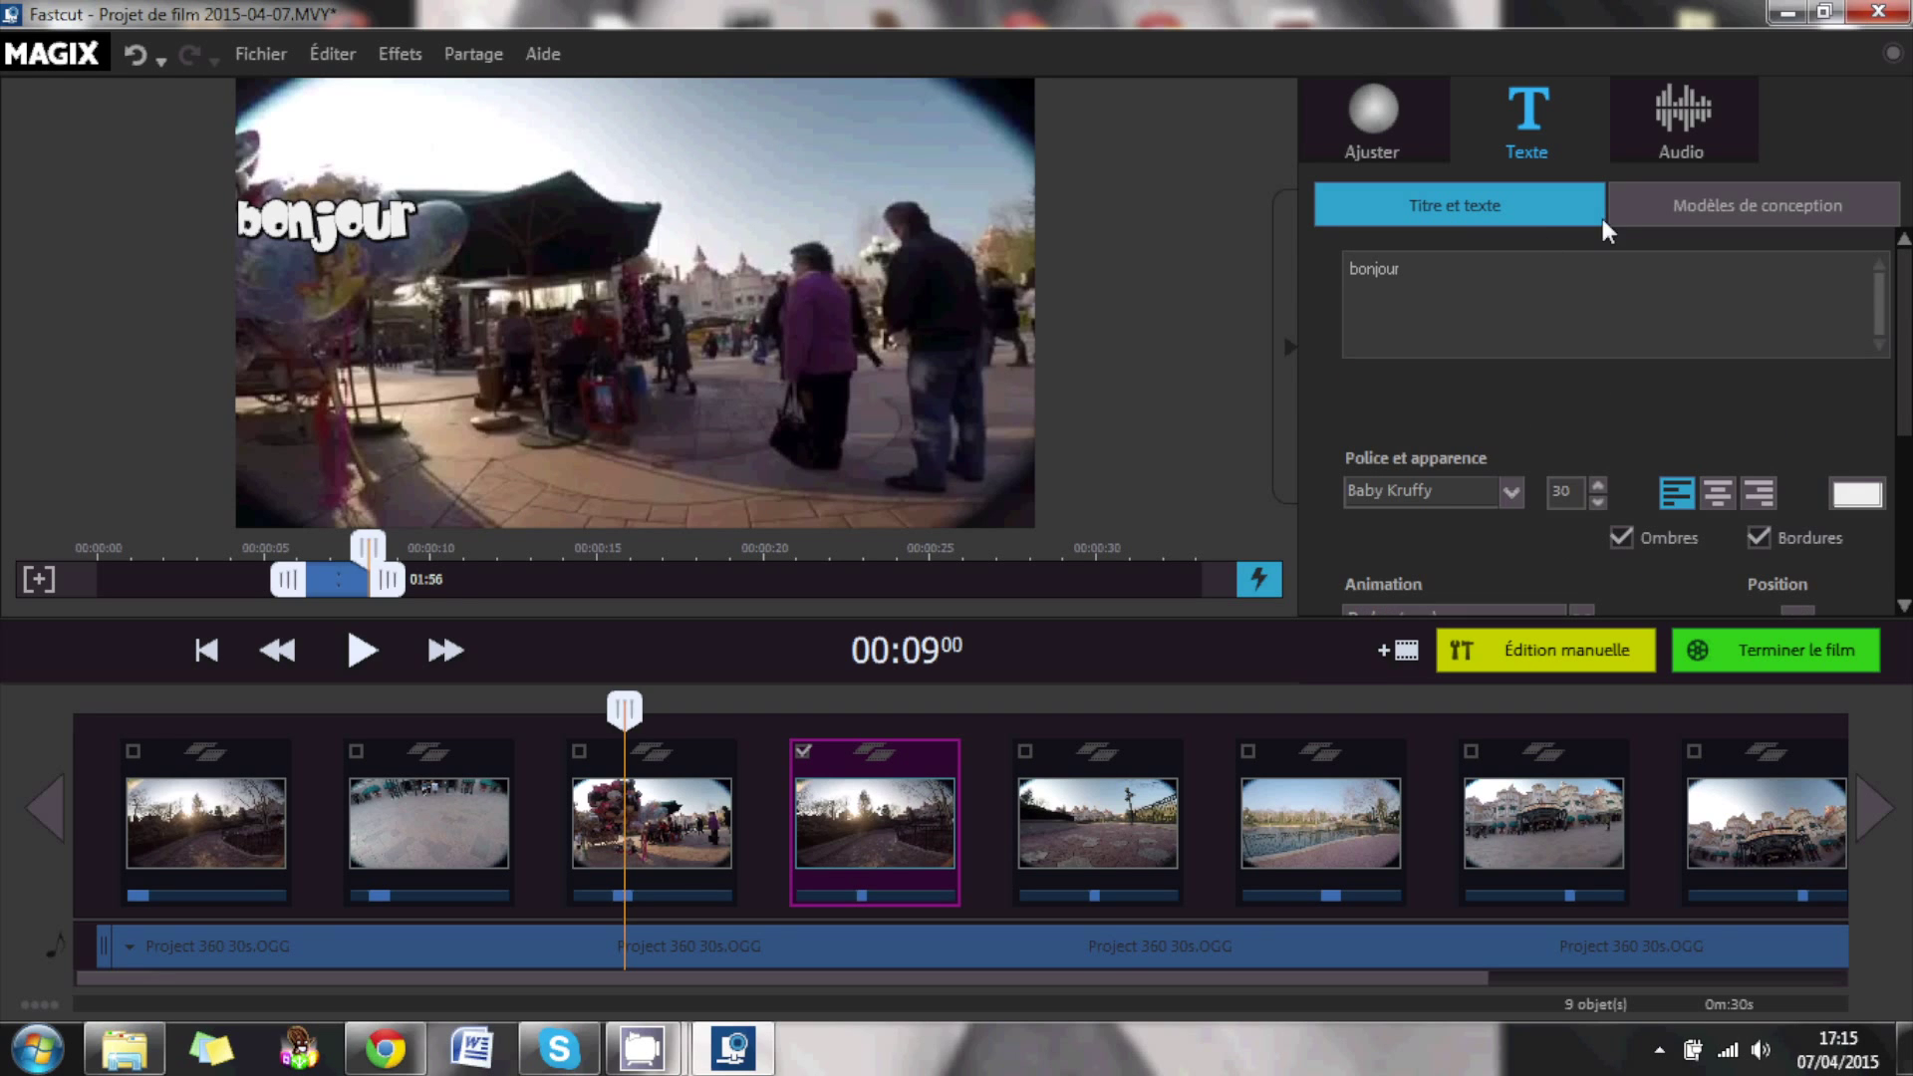
pyautogui.moveTo(1429, 271); pyautogui.dragTo(1349, 267)
pyautogui.moveTo(625, 709); pyautogui.dragTo(905, 742)
pyautogui.moveTo(905, 742)
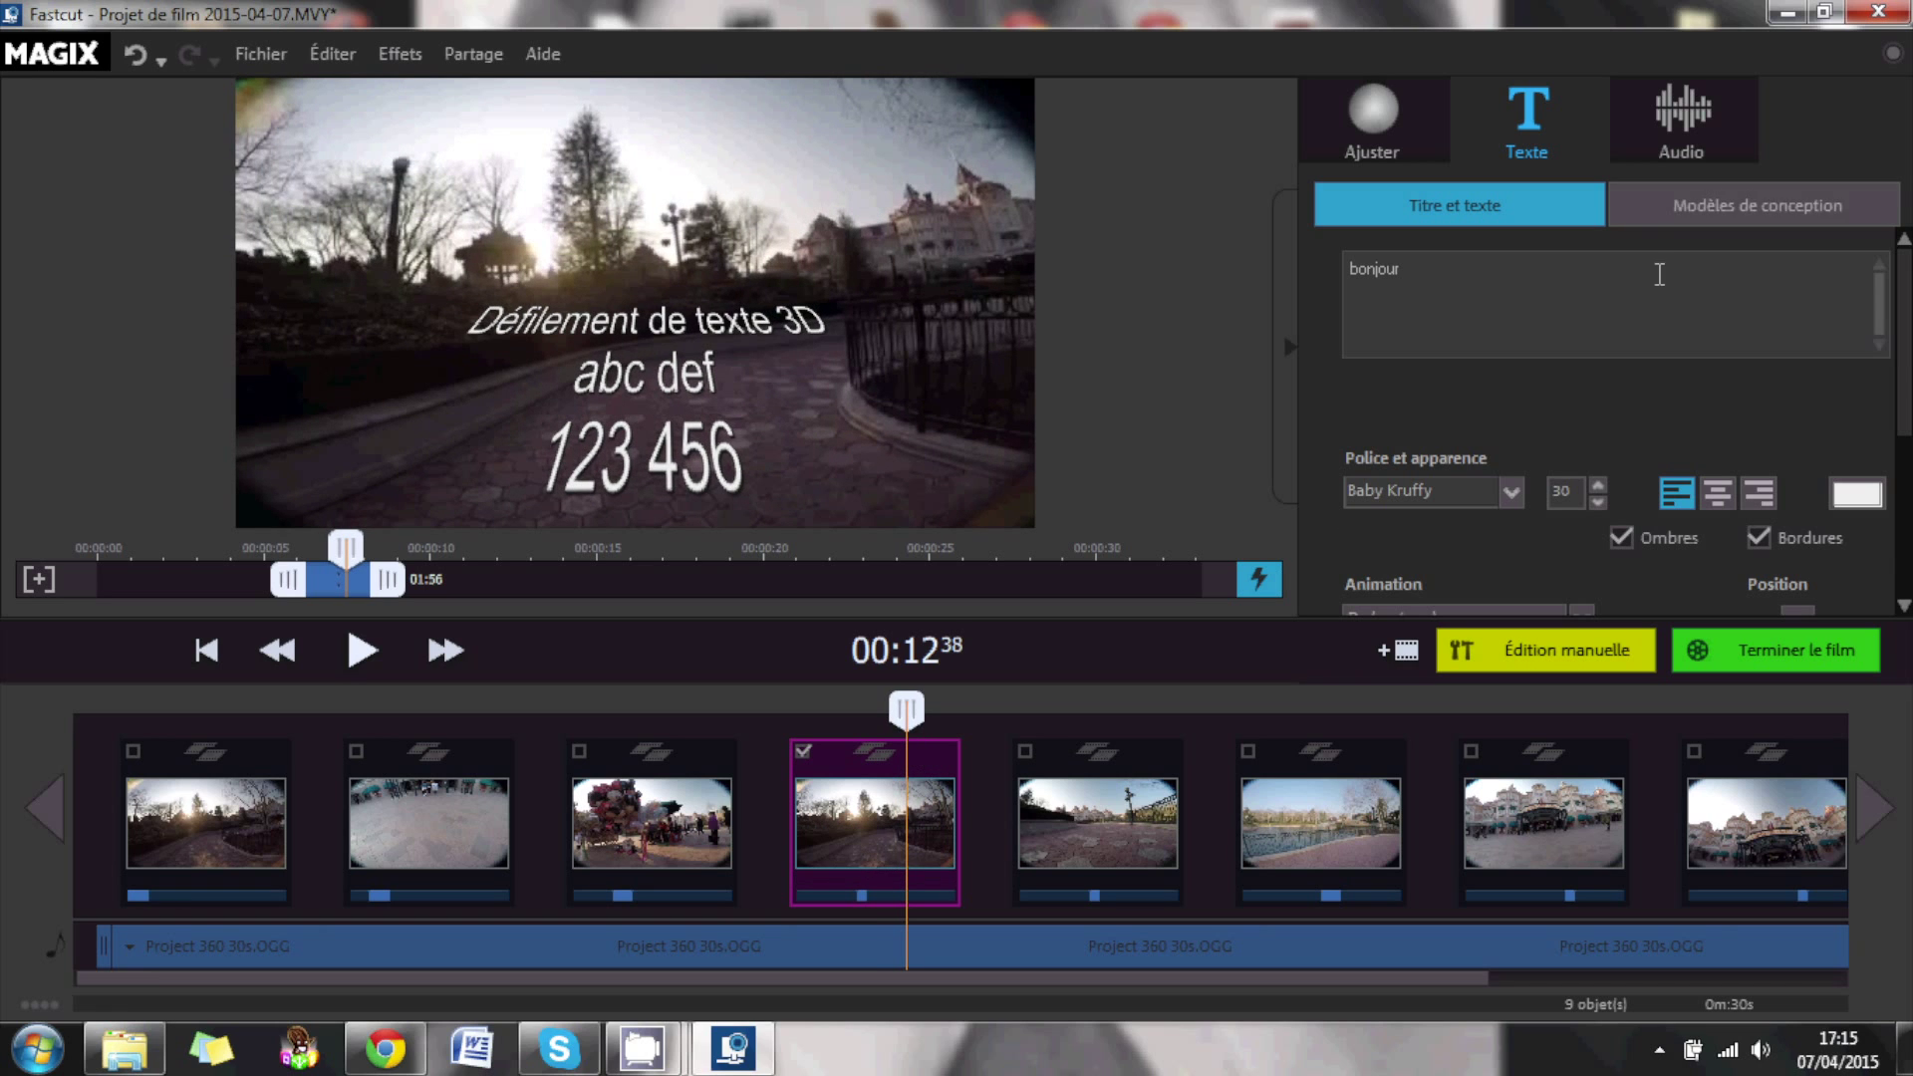
pyautogui.click(1832, 195)
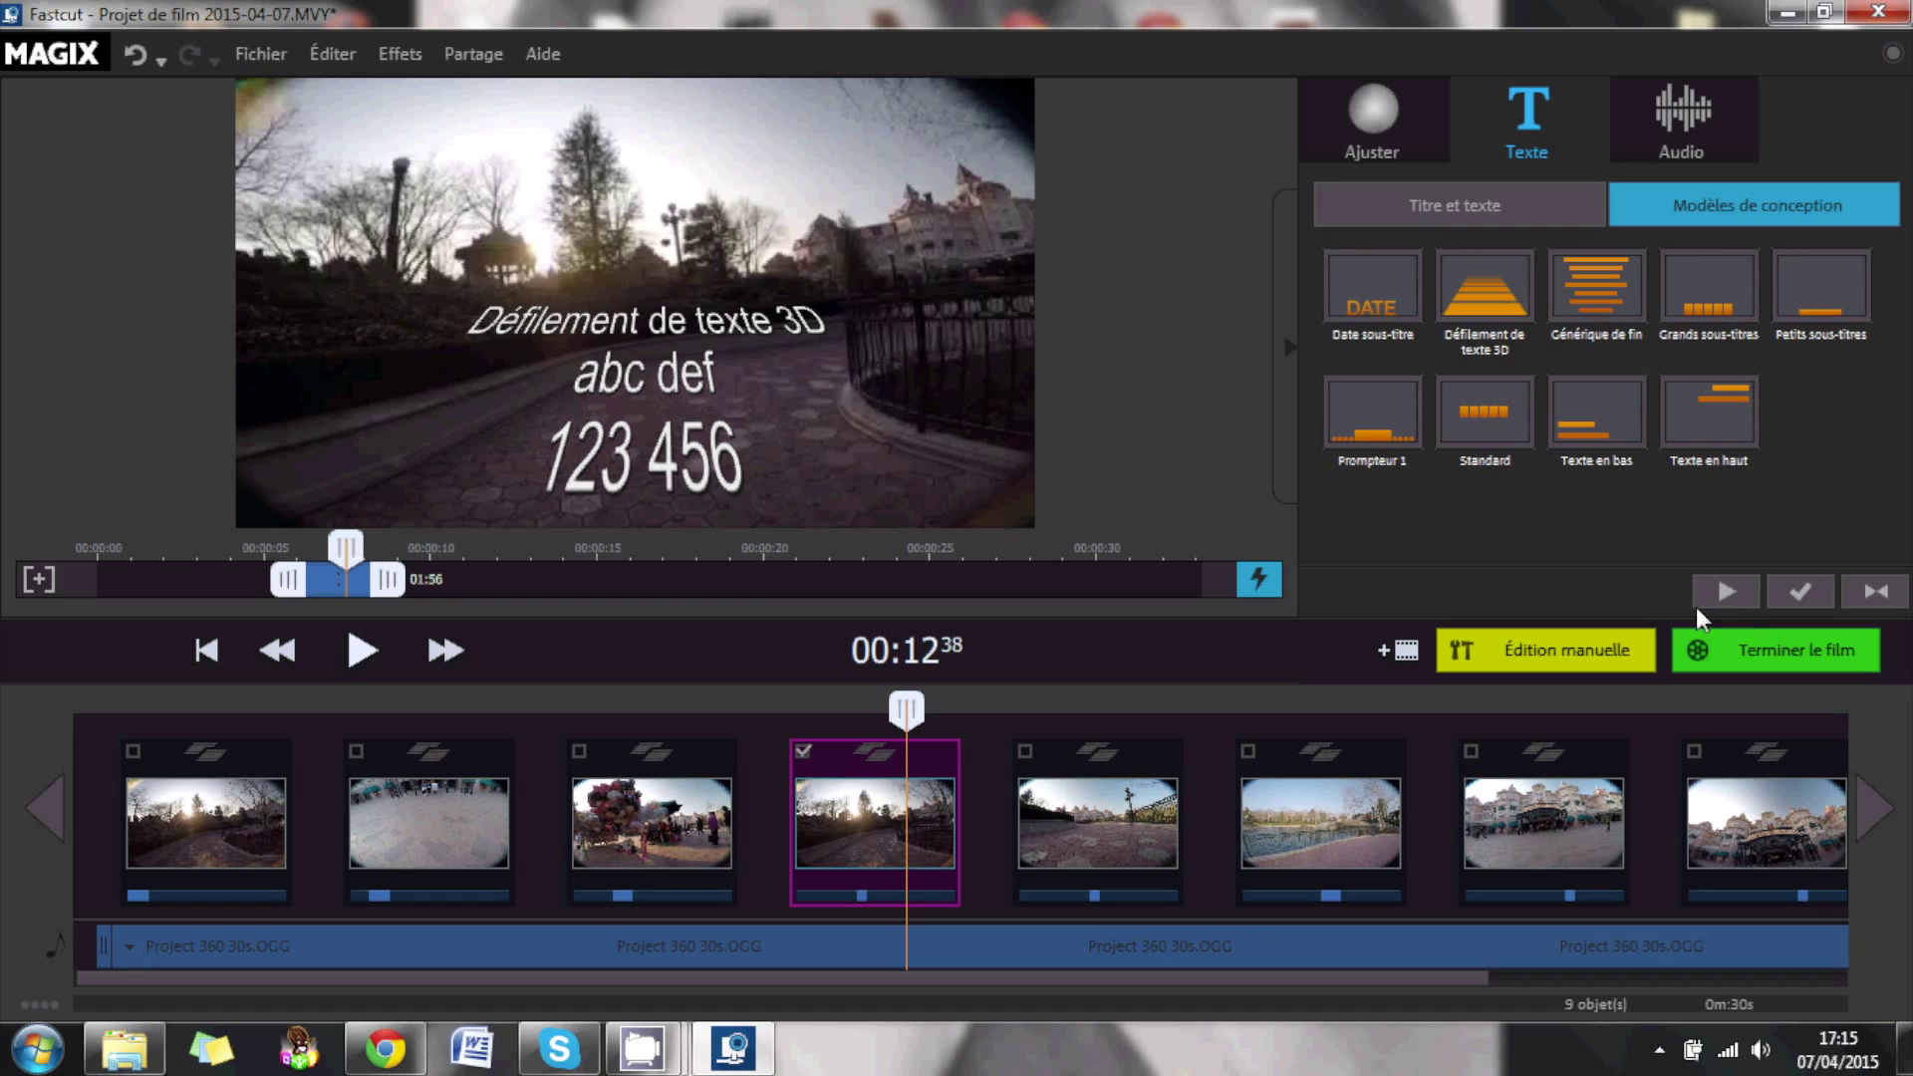
pyautogui.click(1876, 591)
# Try a lower music volume for the fourth clip and reset its audio levels.
pyautogui.click(1683, 99)
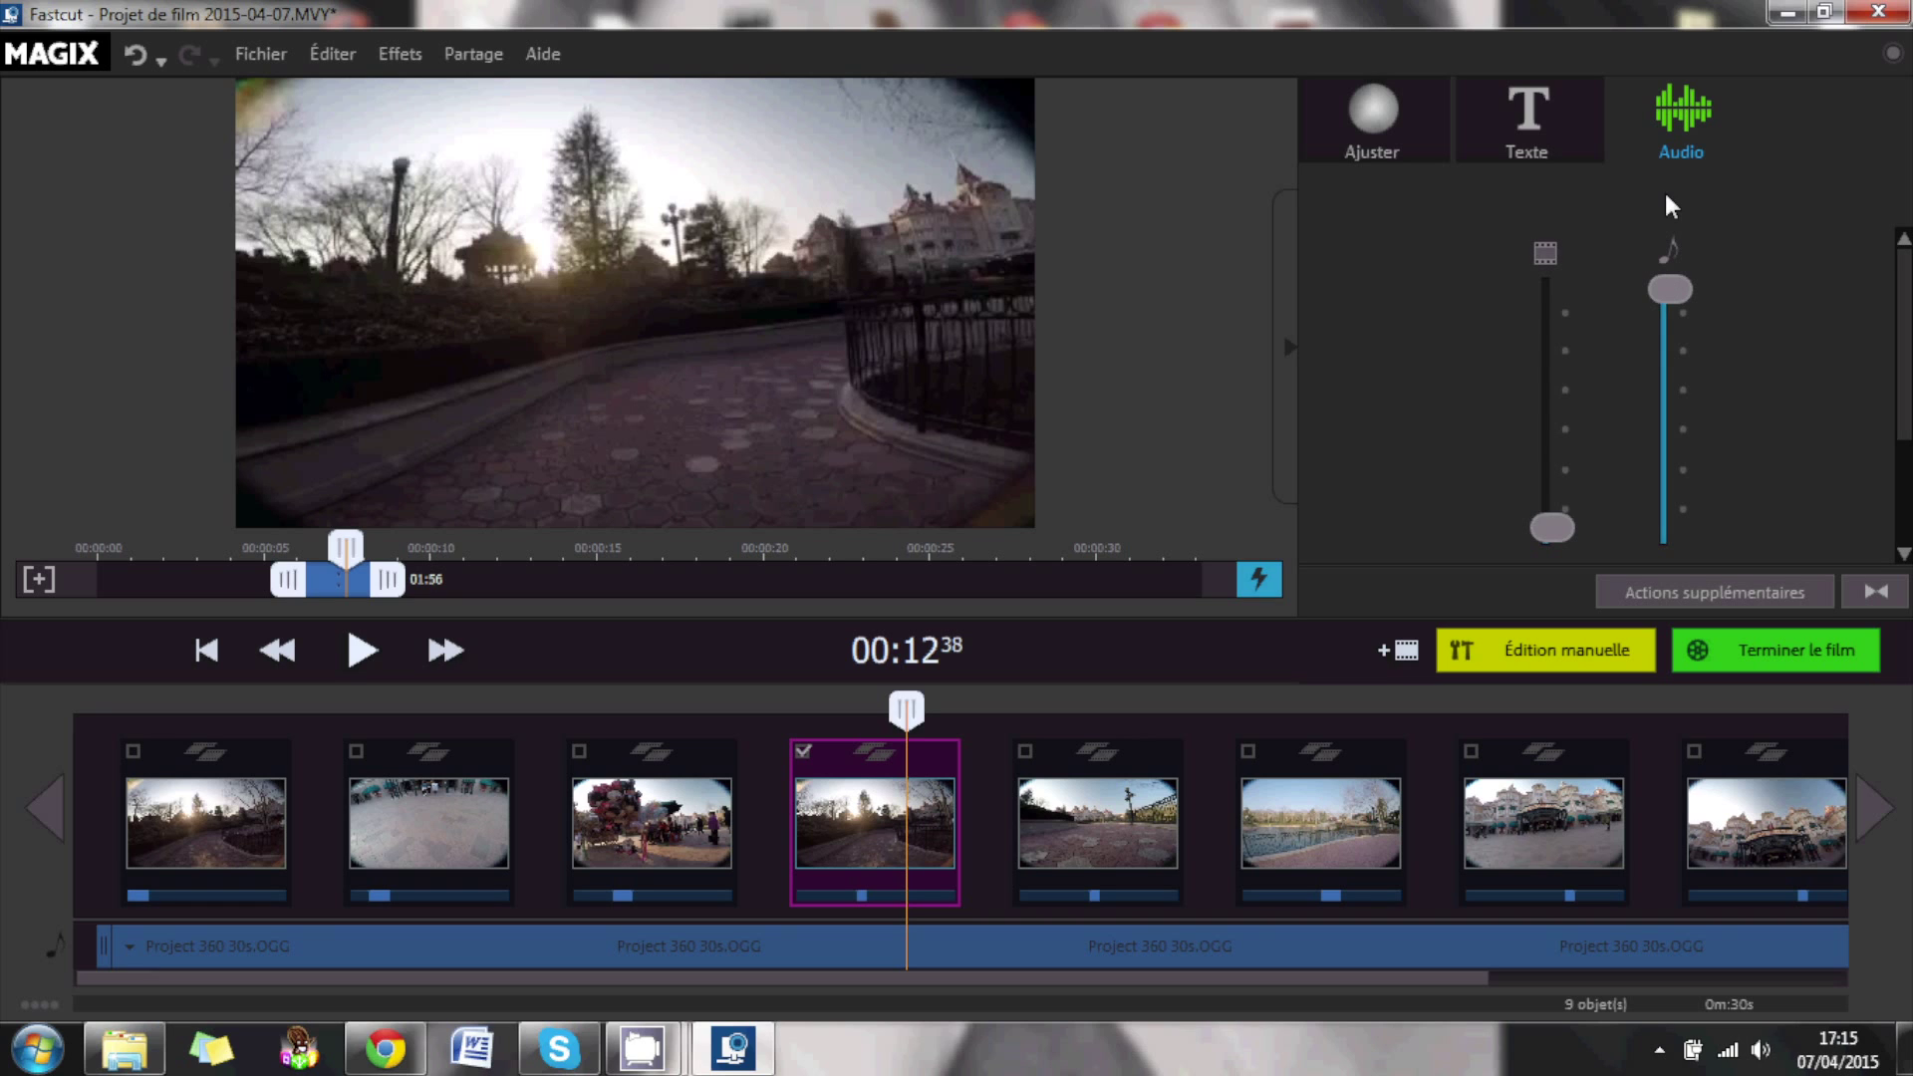
pyautogui.click(1721, 590)
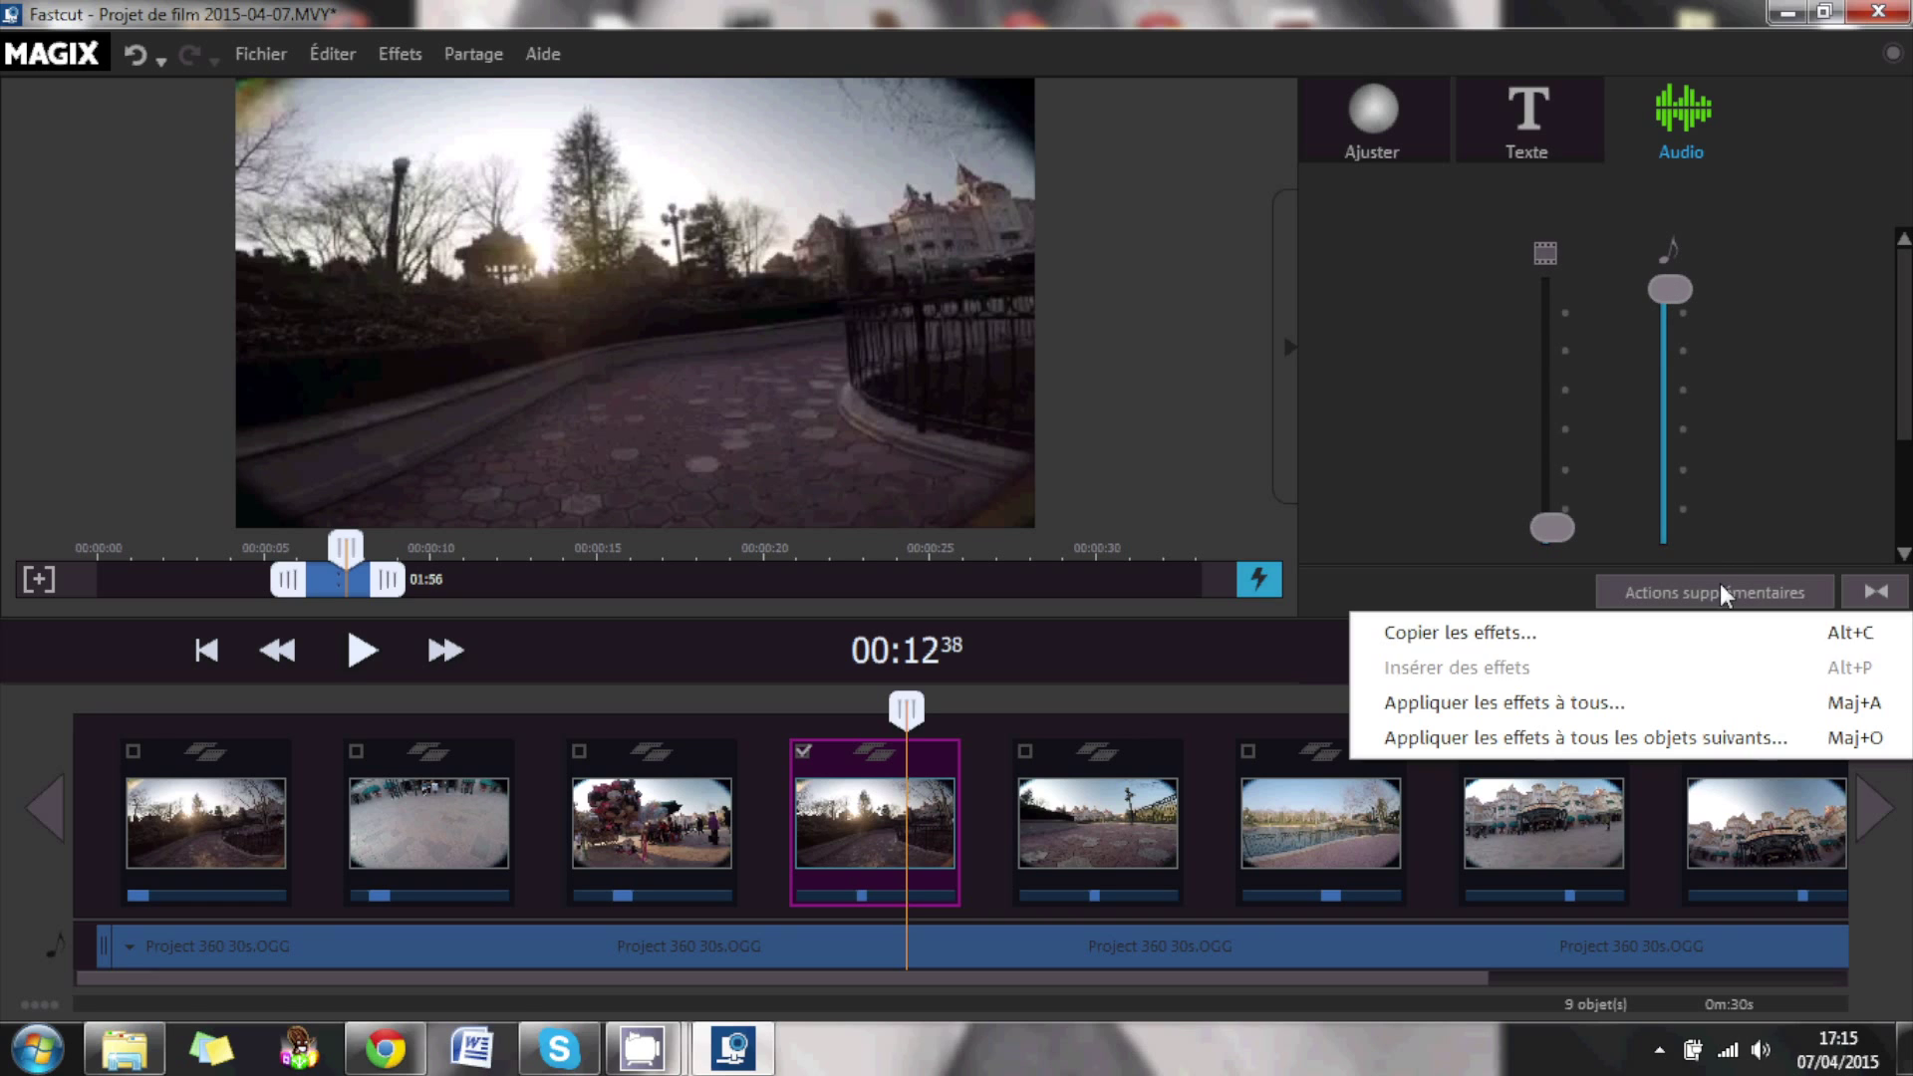
pyautogui.click(1738, 568)
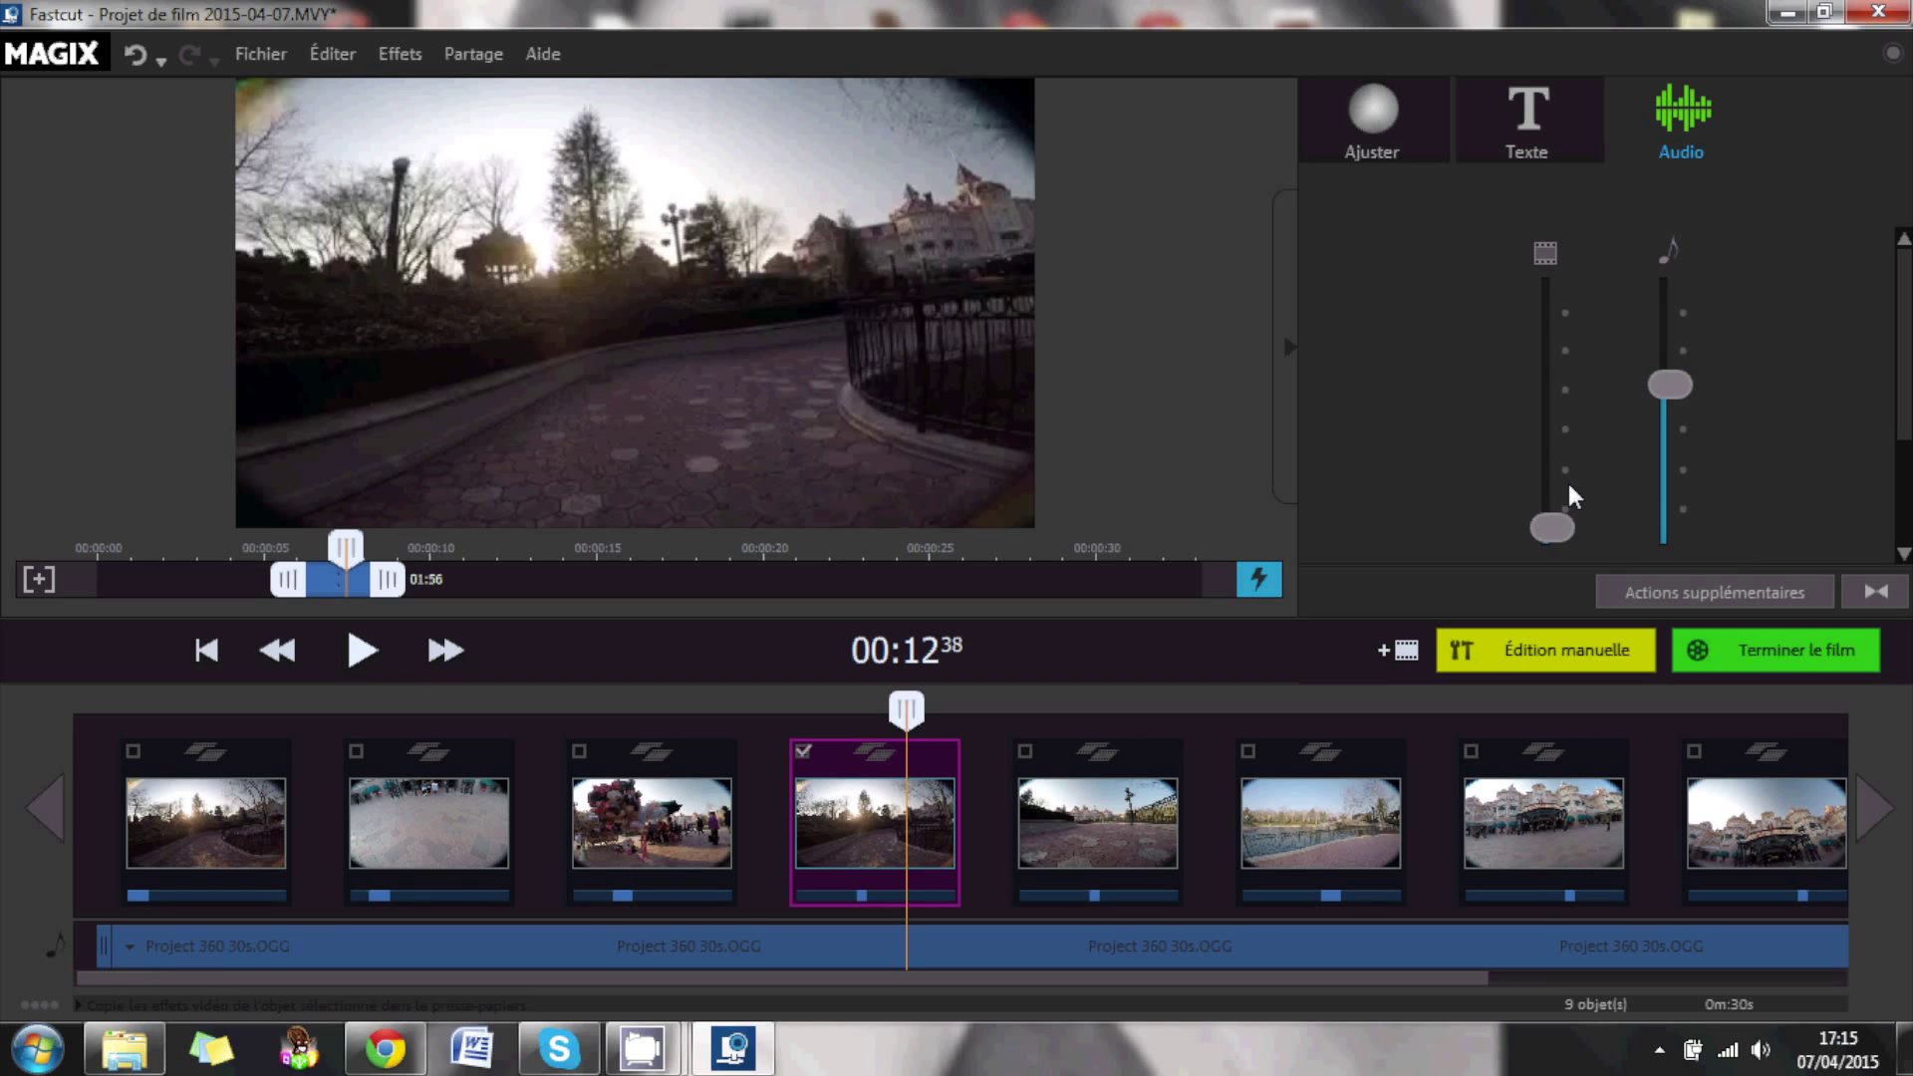
pyautogui.click(1876, 598)
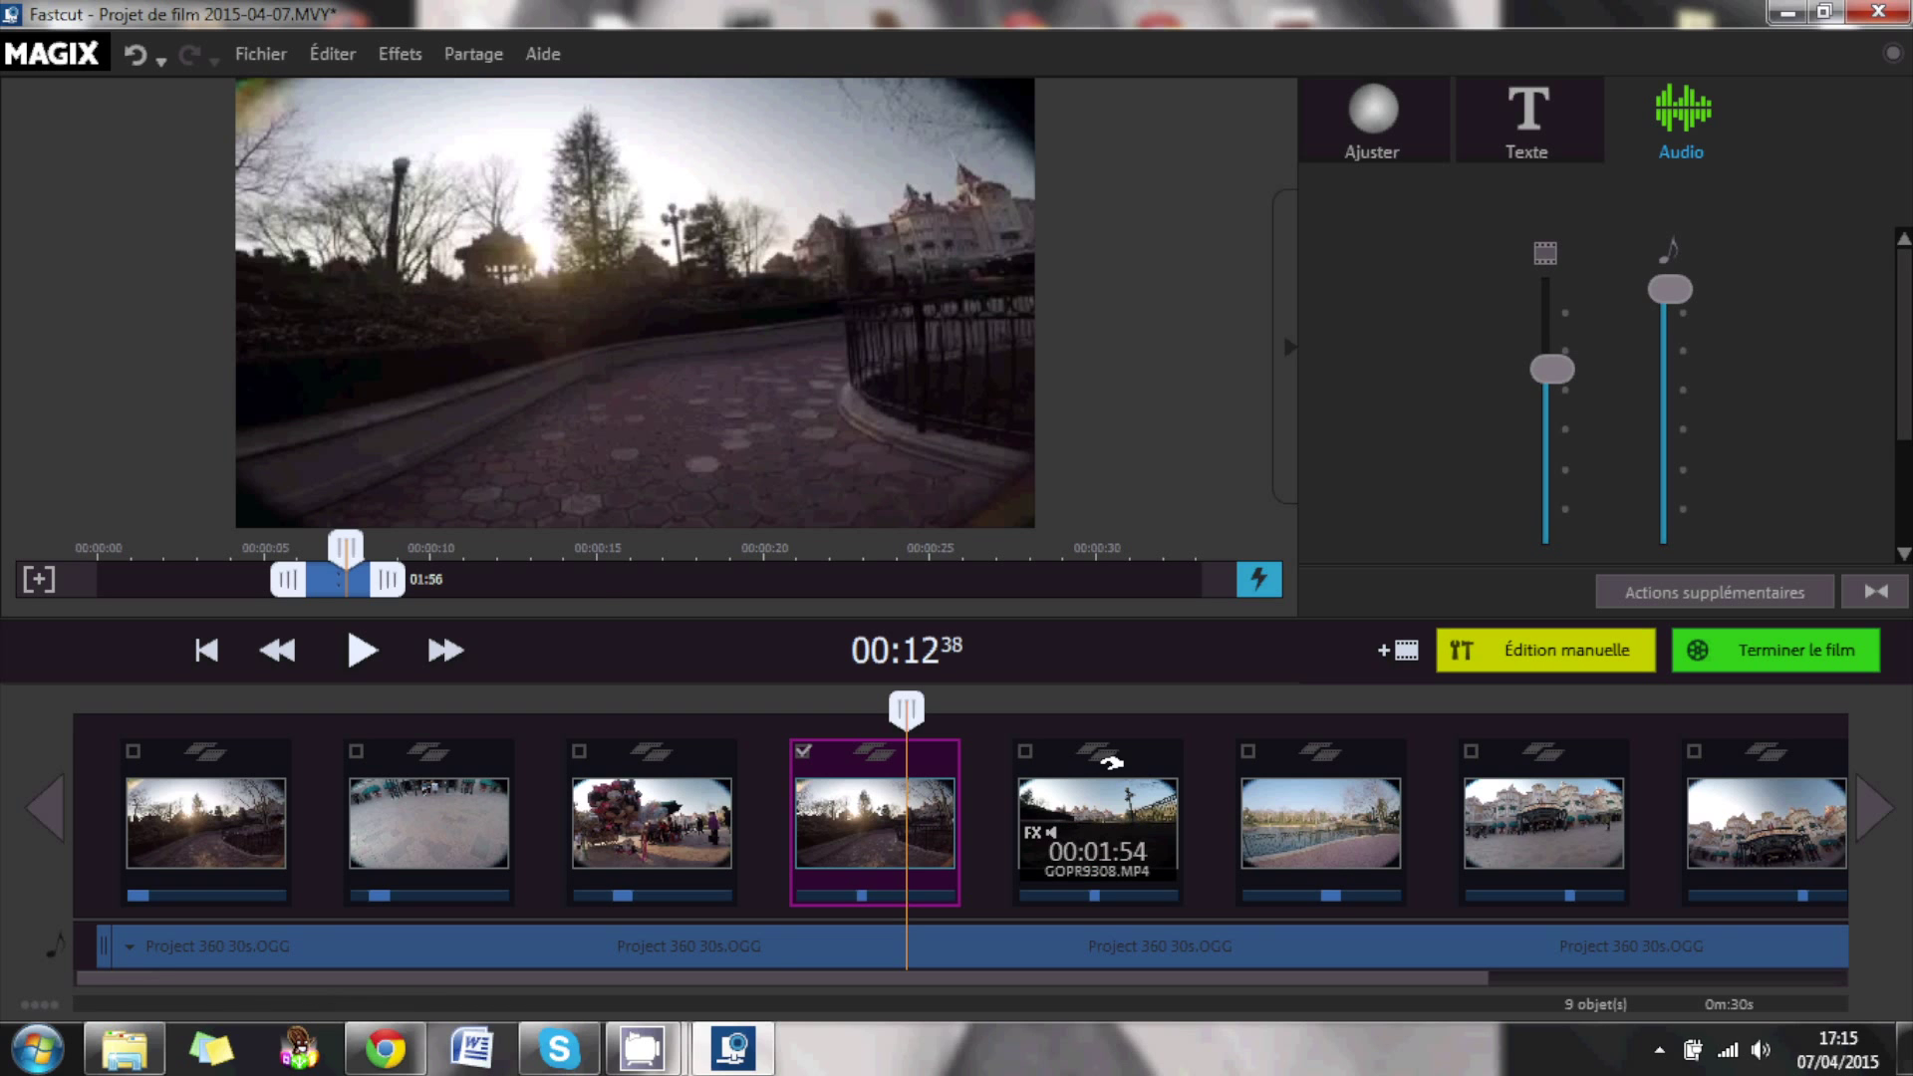
# Select the fifth clip in the storyboard.
pyautogui.click(1106, 764)
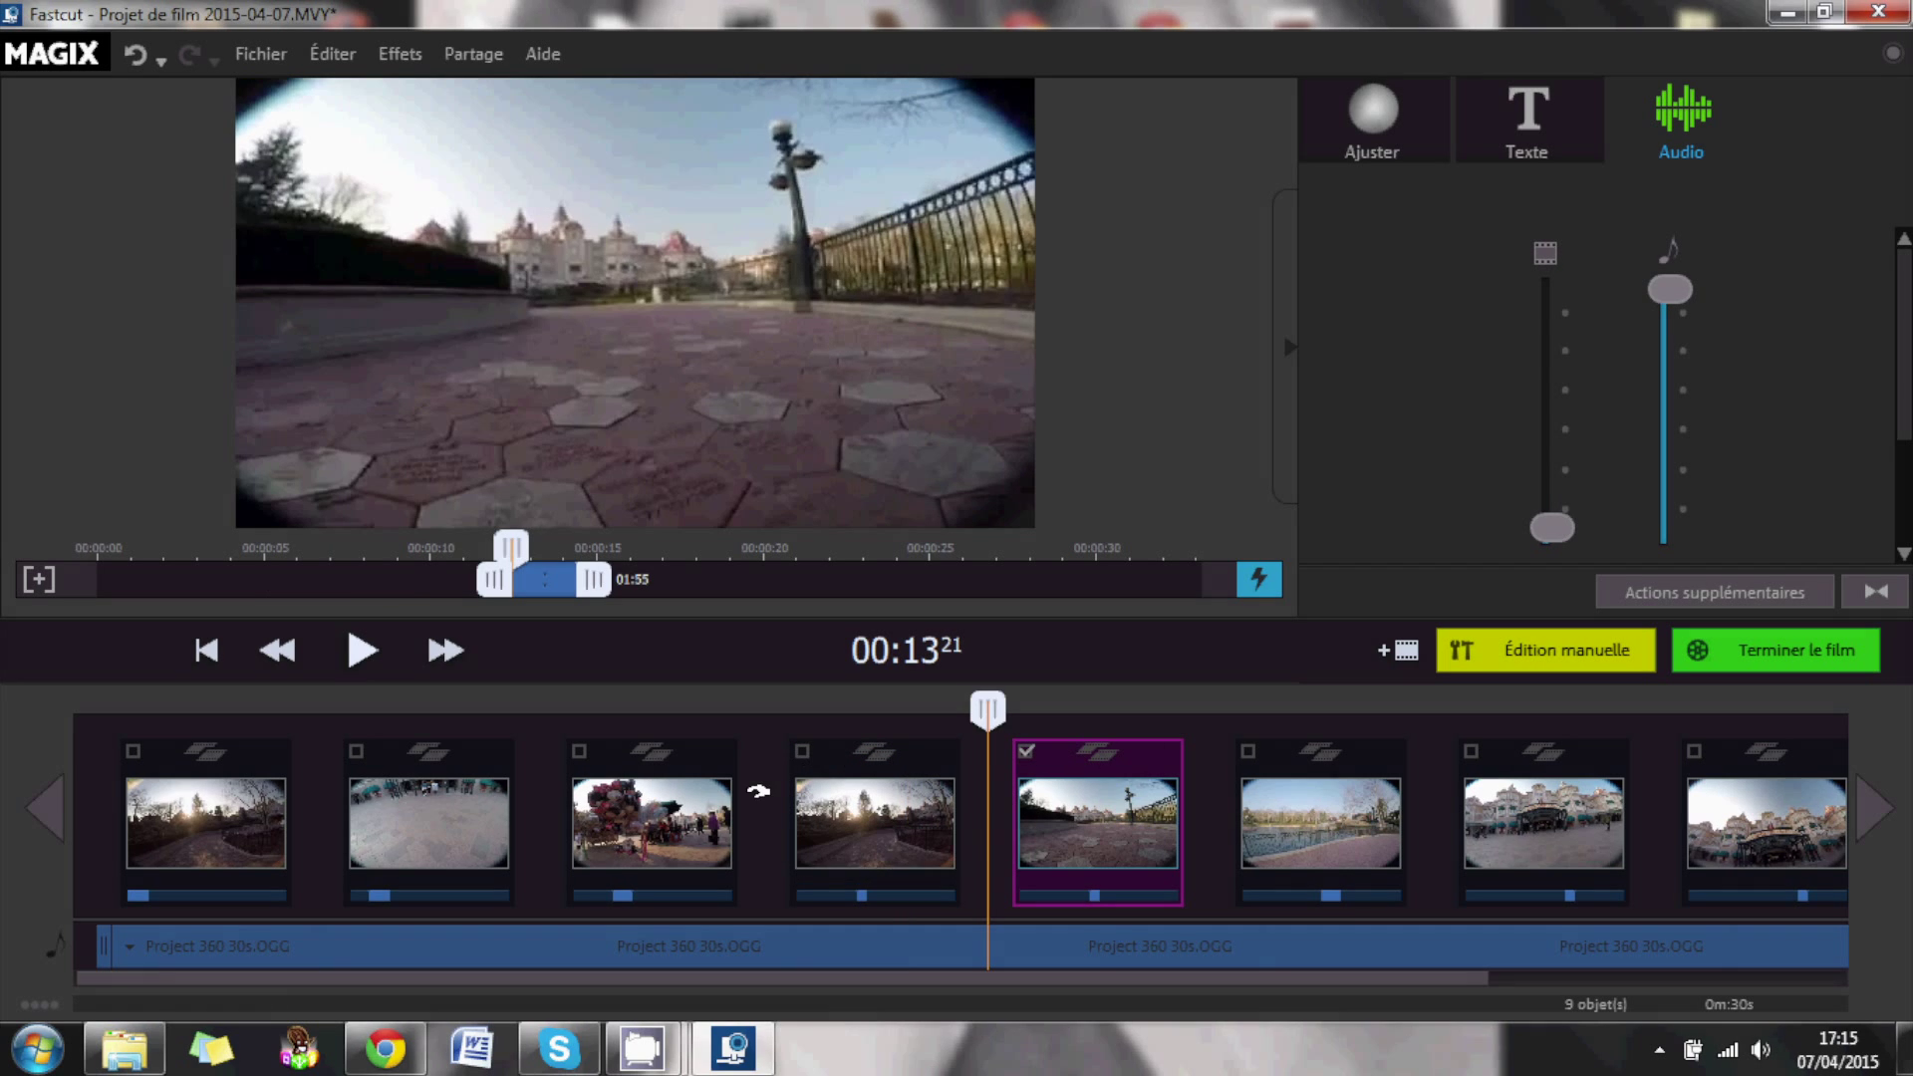